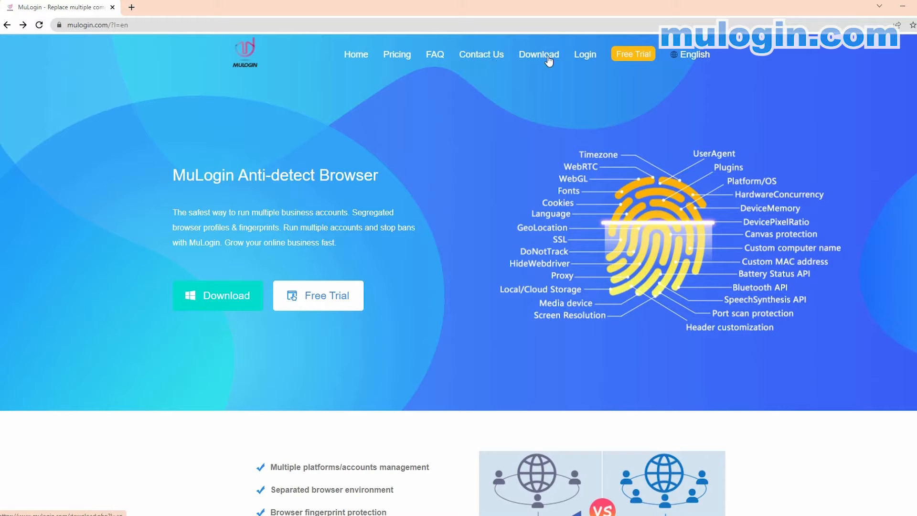
- Examine the MuLogin home page, including its introduction and core features sections
mouse_move(691, 60)
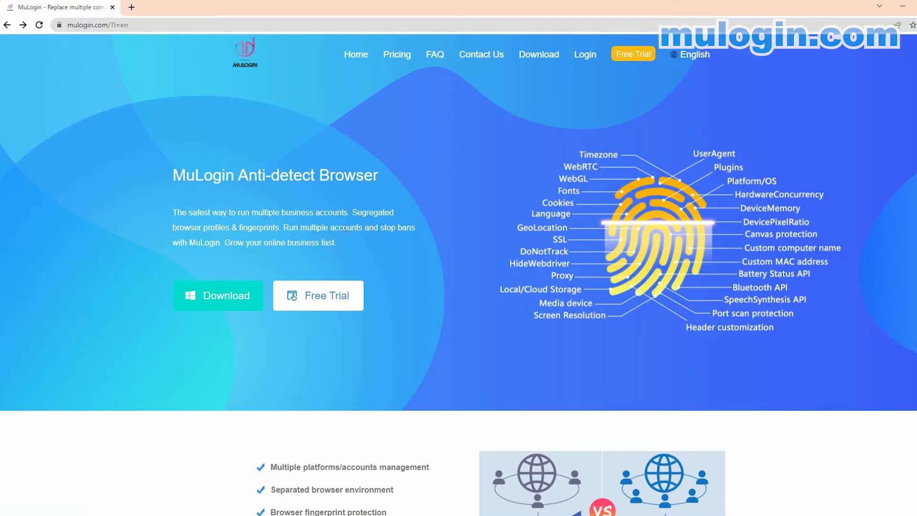
left_click_drag(195, 175, 374, 236)
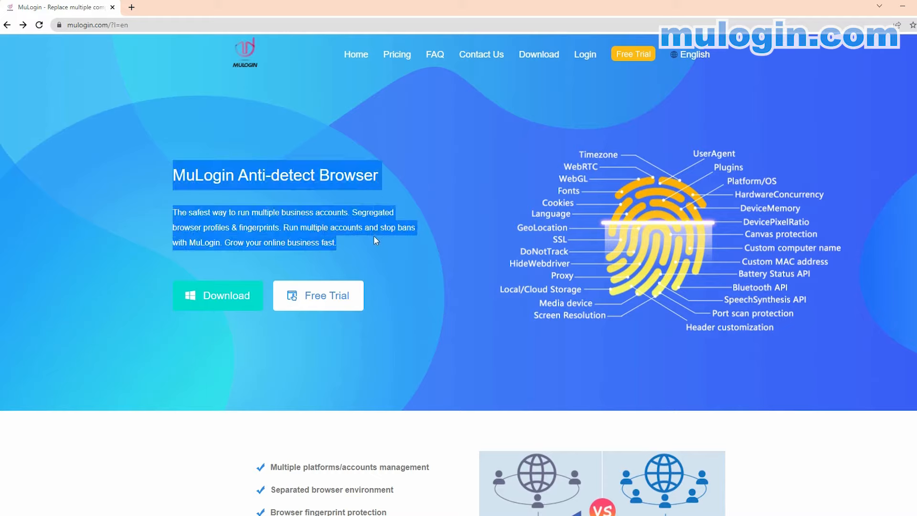
left_click(382, 234)
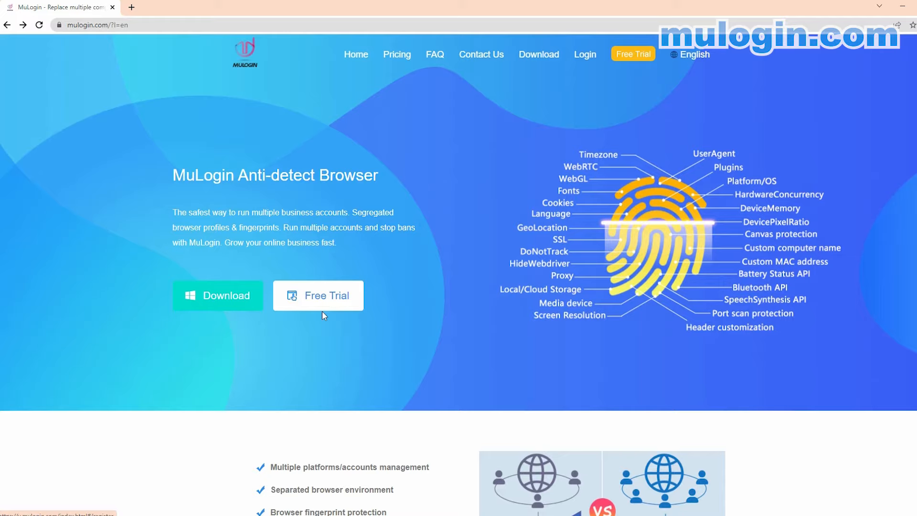
scroll(321, 311, "down", 8)
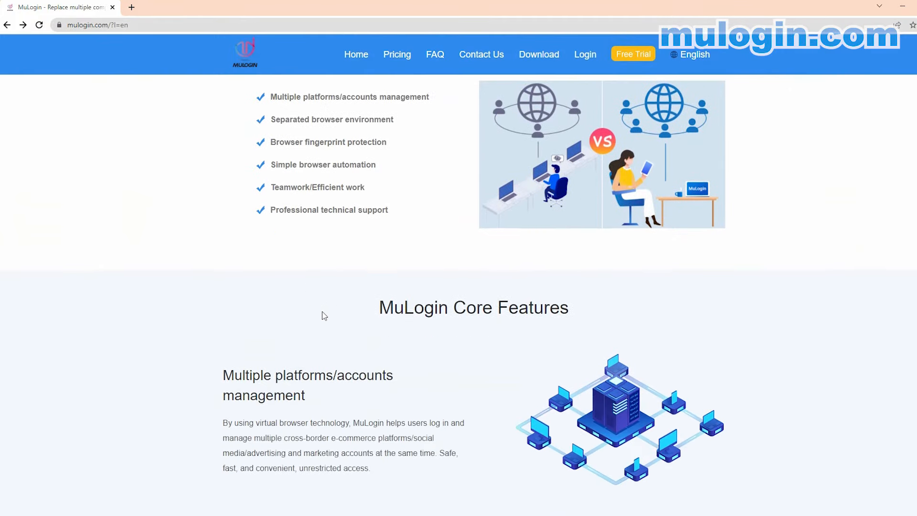
scroll(324, 315, "down", 15)
scroll(323, 315, "down", 10)
scroll(324, 315, "down", 7)
scroll(324, 315, "up", 8)
scroll(323, 315, "up", 20)
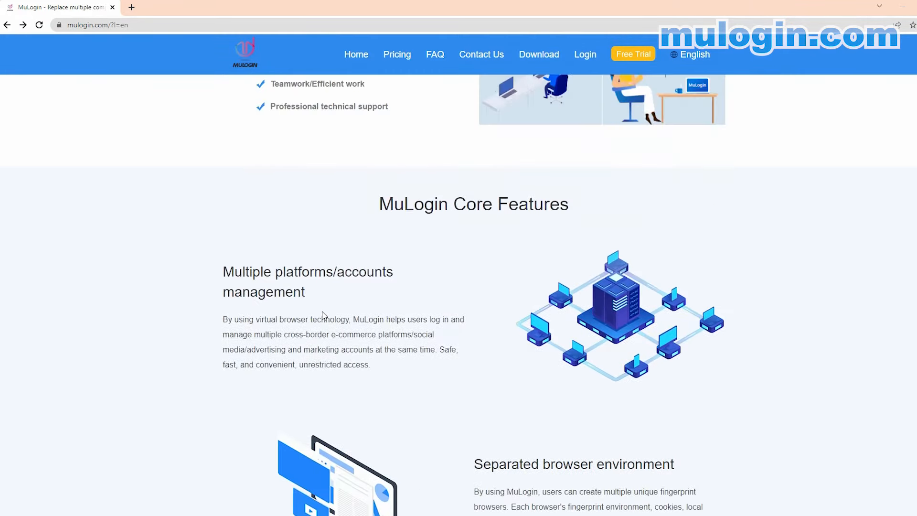
scroll(322, 311, "up", 10)
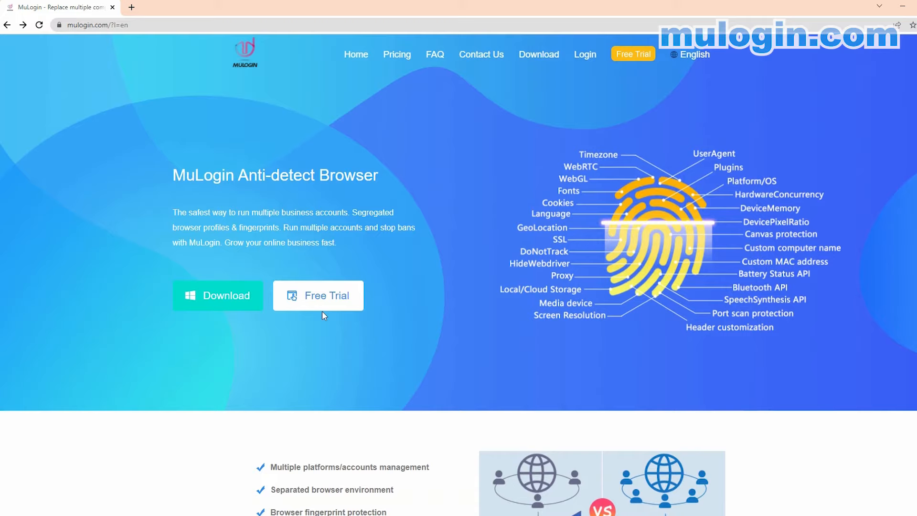
- Open the free trial registration page with email registration and accept the user agreement
left_click(318, 304)
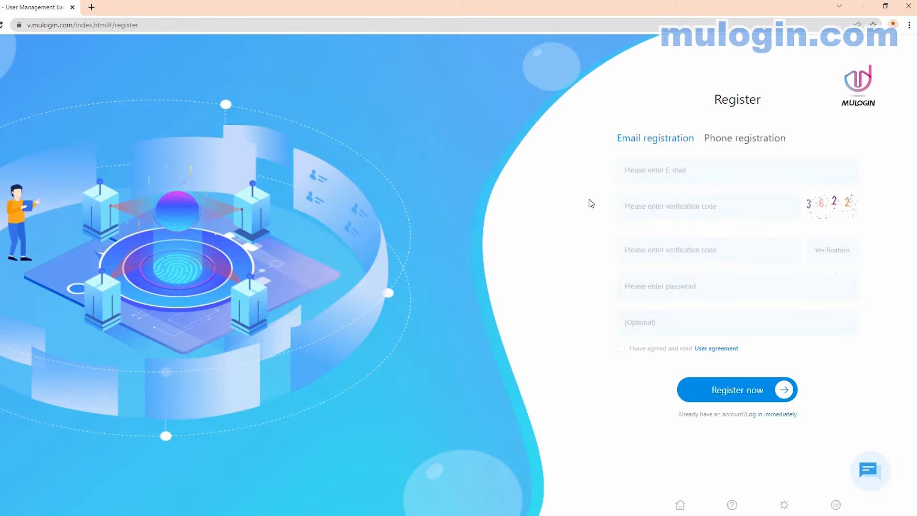
left_click_drag(697, 137, 622, 144)
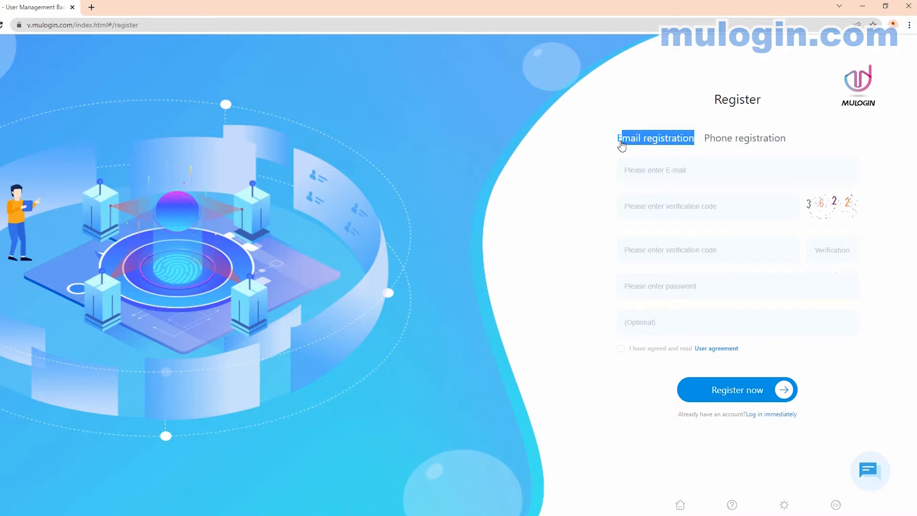
left_click(667, 170)
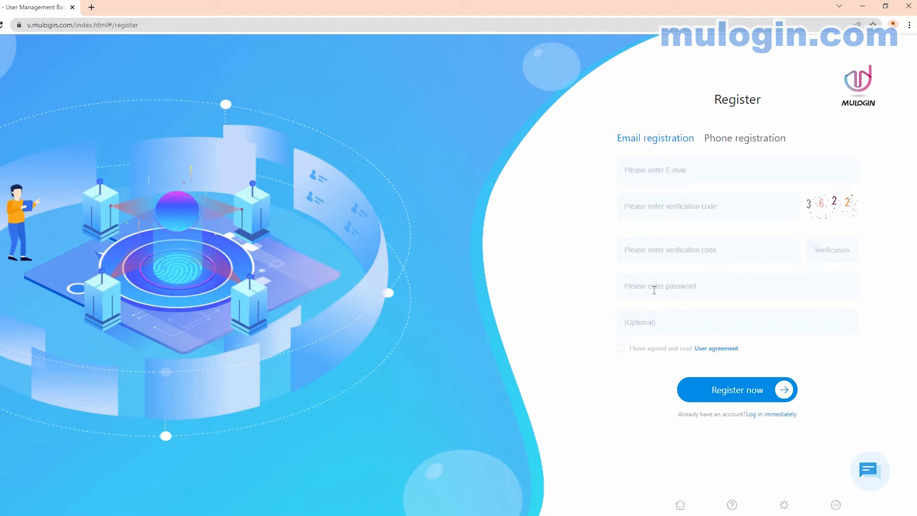
left_click(633, 352)
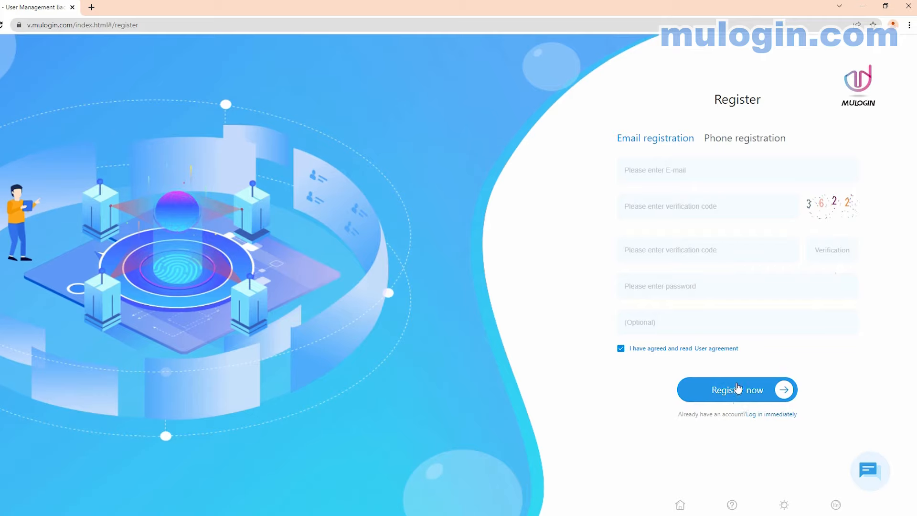
mouse_move(835, 507)
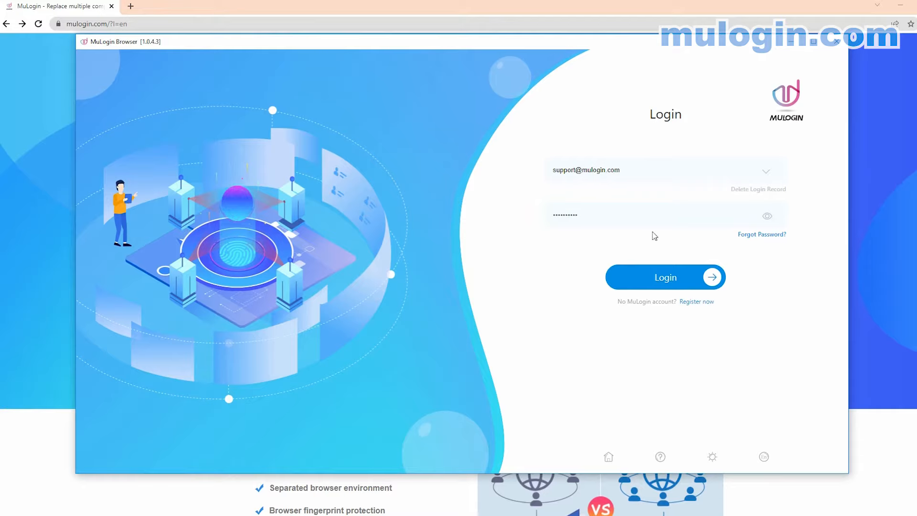
- In the MuLogin Browser client, check the registration form, then return and log in with the saved account
left_click(697, 301)
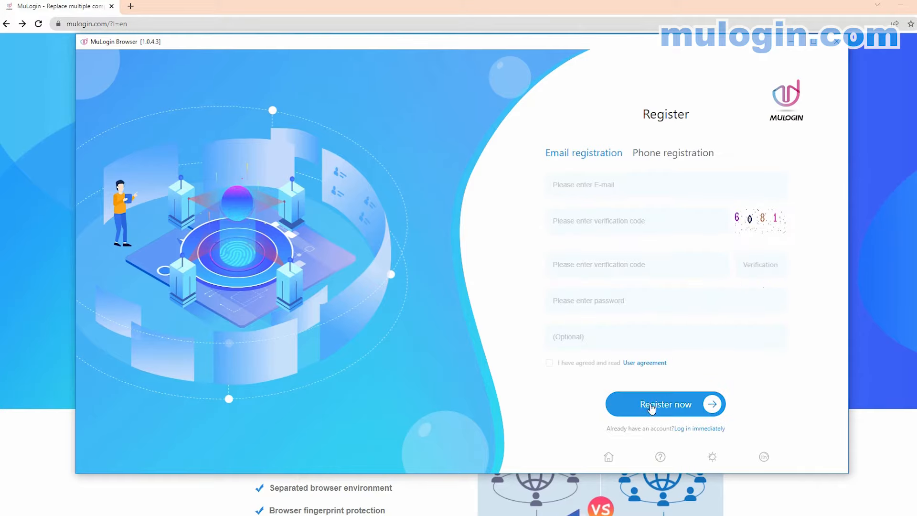
left_click(692, 432)
mouse_move(762, 457)
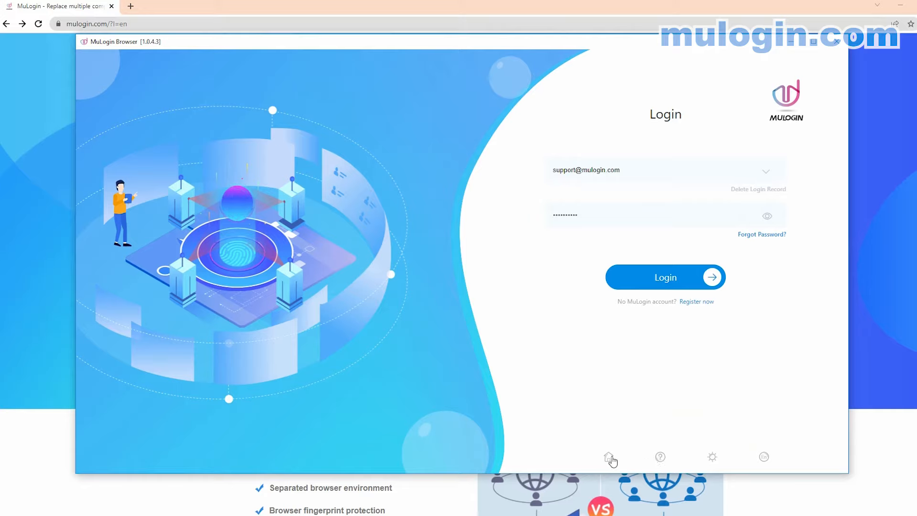
left_click(665, 279)
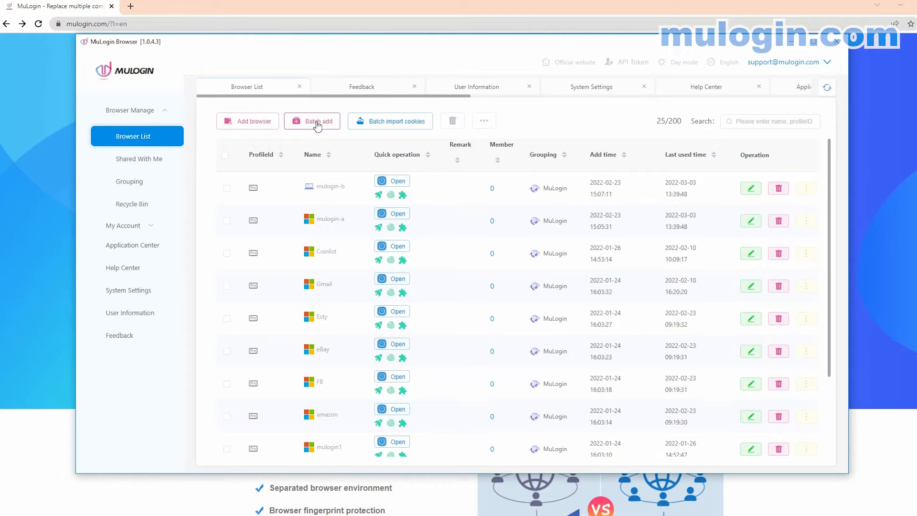
- Start adding a new browser profile with the display name "windows"
left_click(249, 124)
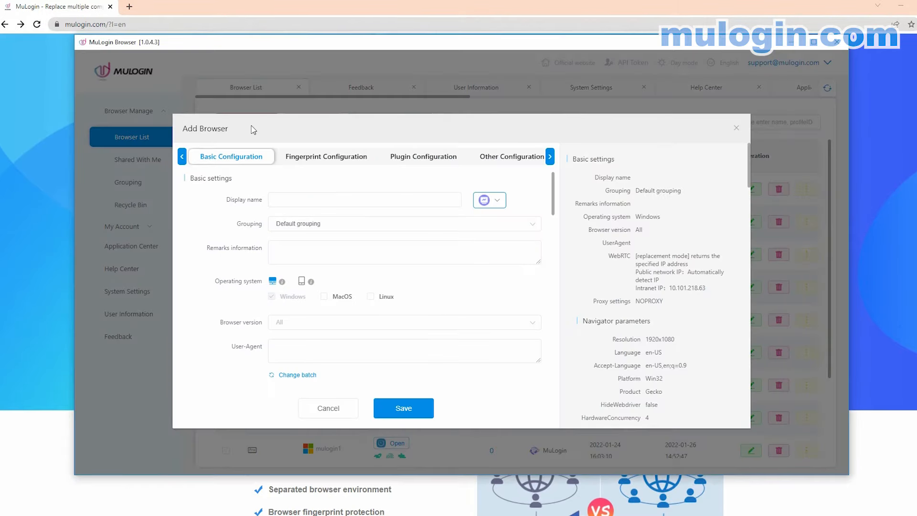
left_click(281, 199)
type("windows")
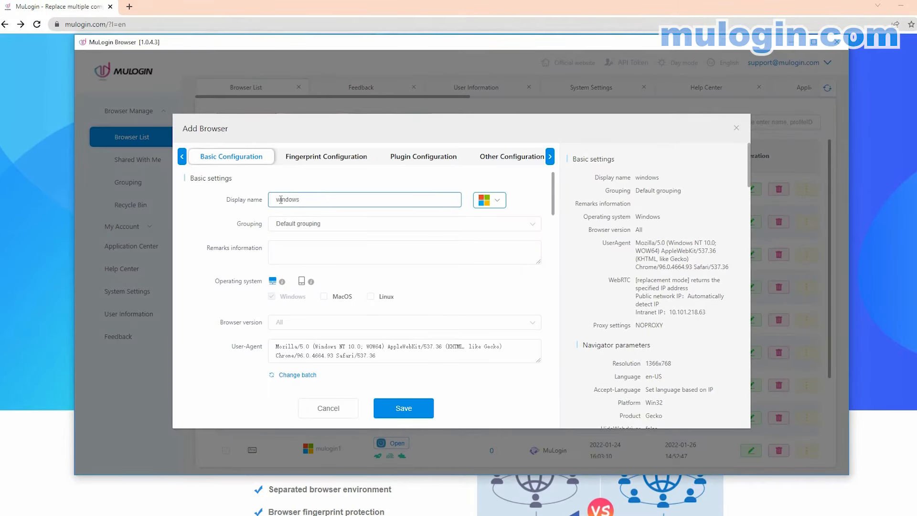
- Choose the Amazon icon for the profile and assign it to the MuLogin grouping
left_click(492, 199)
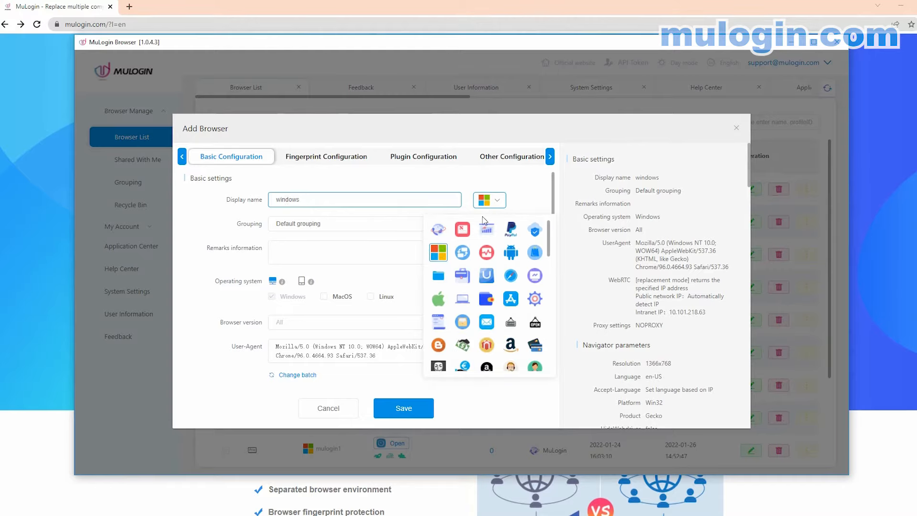
scroll(493, 287, "down", 2)
scroll(493, 287, "down", 10)
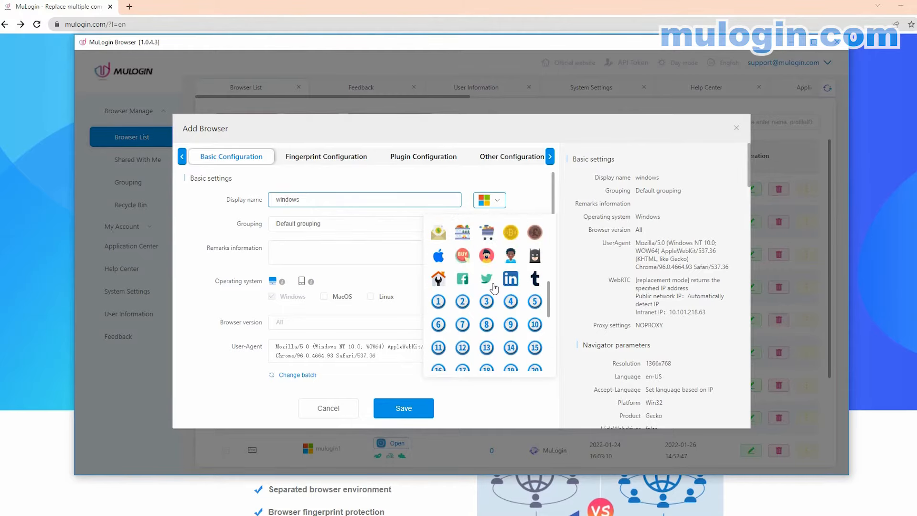
scroll(493, 287, "up", 6)
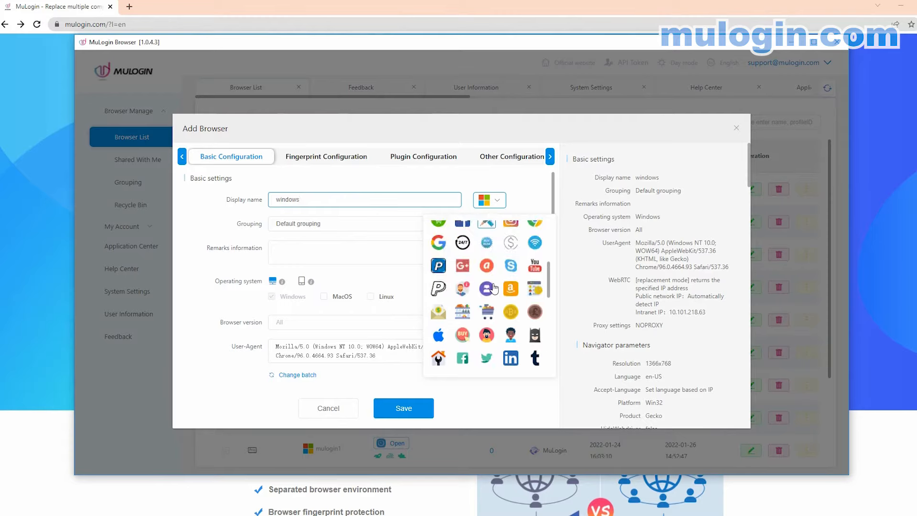
scroll(493, 287, "up", 2)
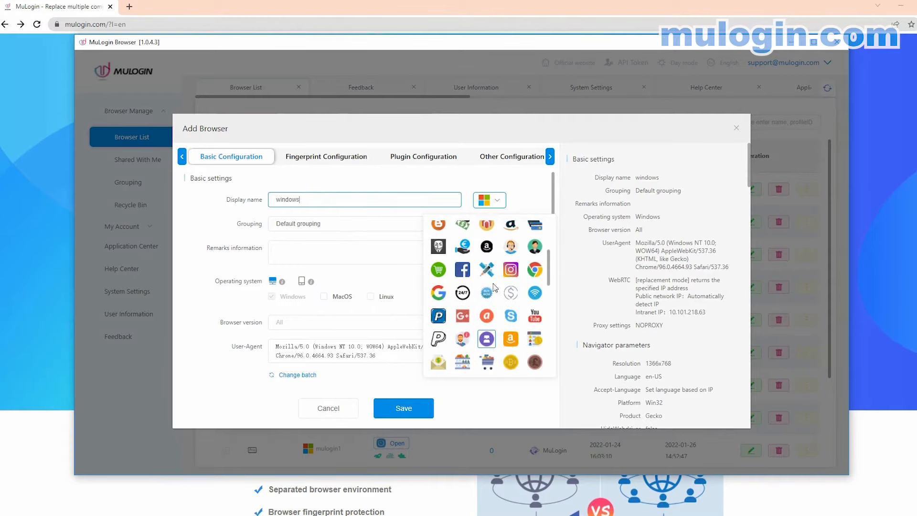
scroll(492, 283, "up", 2)
left_click(511, 273)
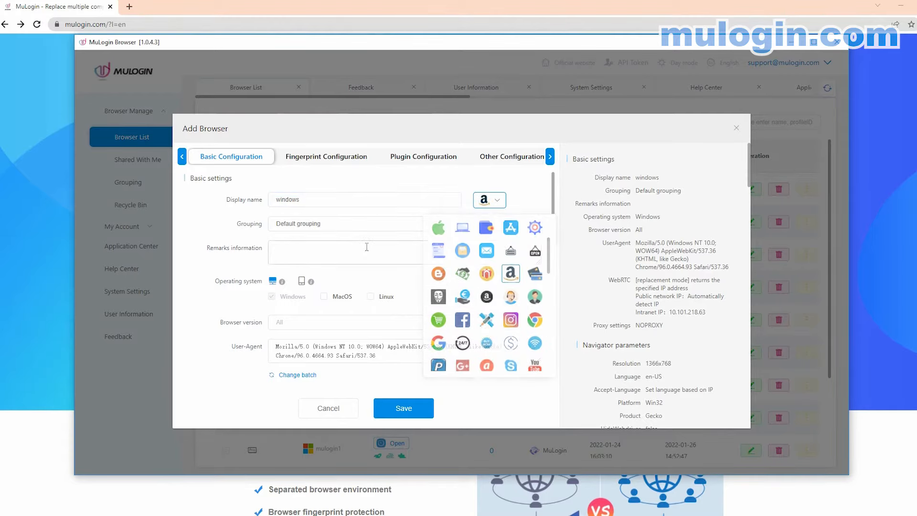
left_click(317, 226)
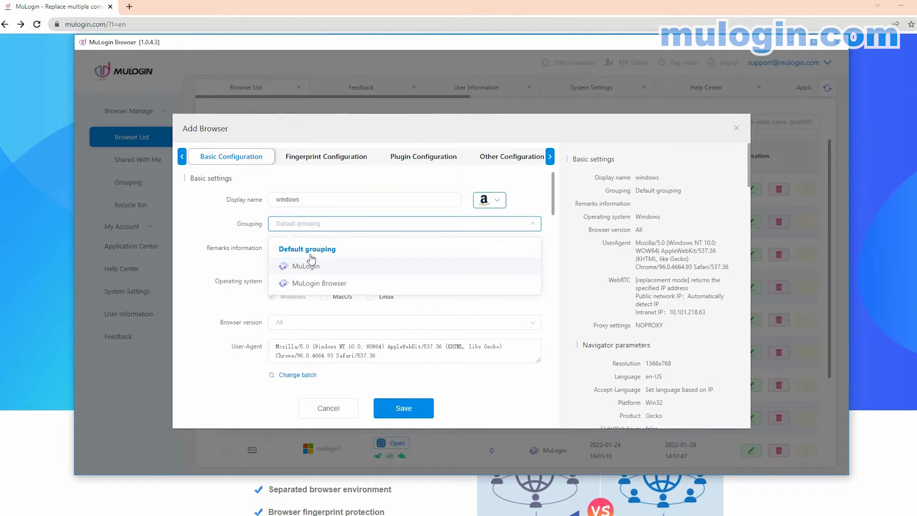
left_click(310, 262)
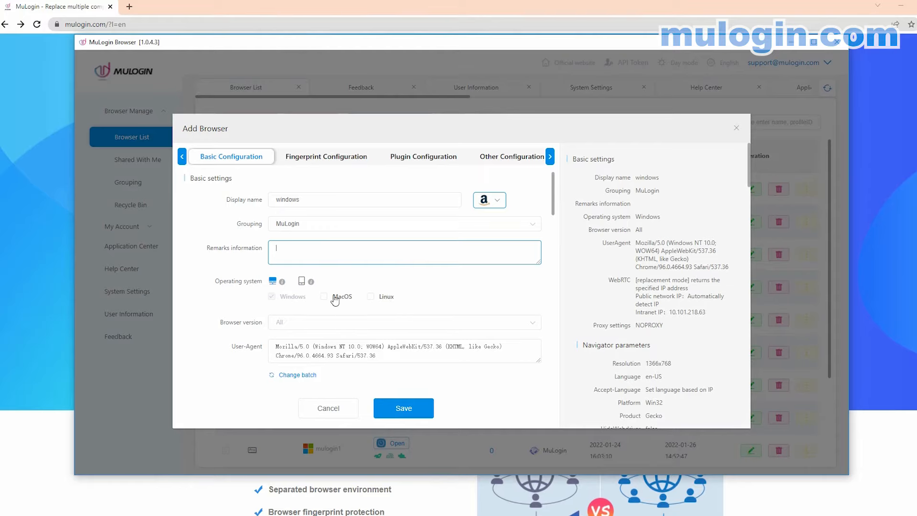
- Switch the profile's operating system category to mobile and back to desktop
left_click(302, 281)
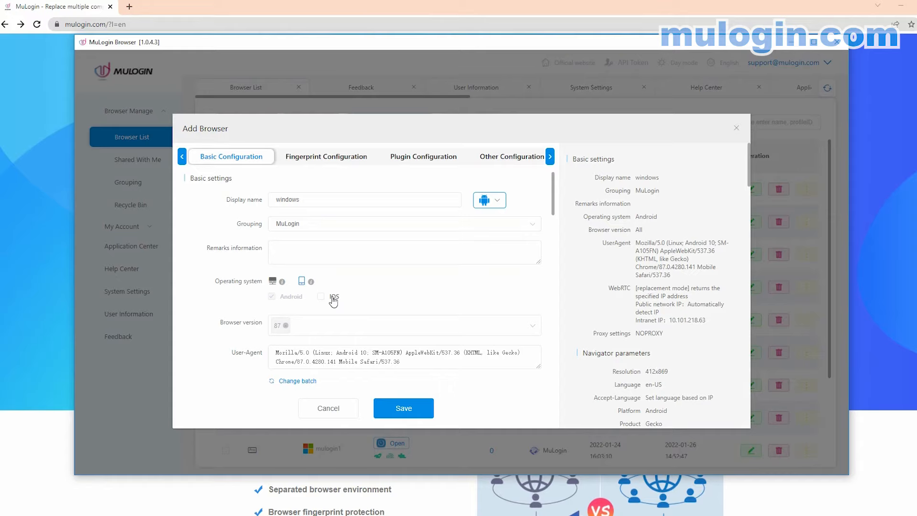
left_click(274, 282)
- Examine the available browser versions and the User-Agent string of the Windows profile
scroll(477, 277, "down", 1)
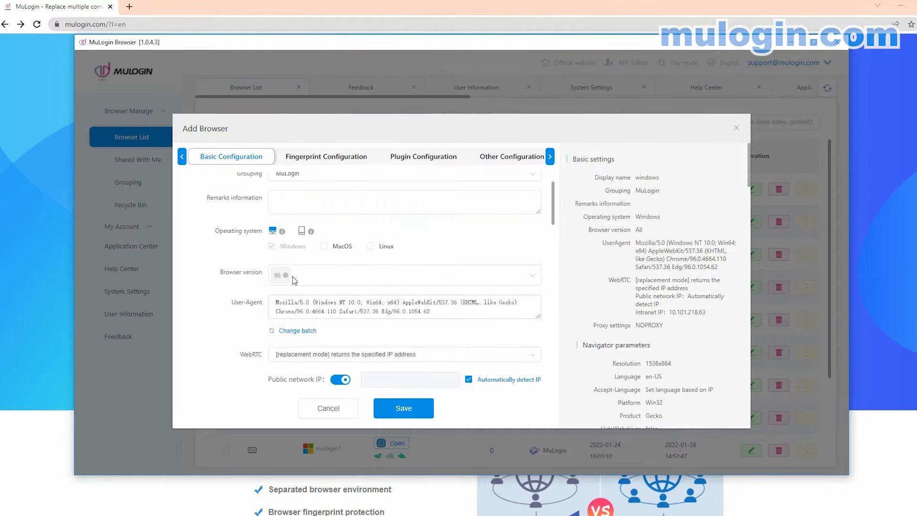
left_click(528, 279)
scroll(293, 340, "down", 1)
scroll(293, 340, "up", 1)
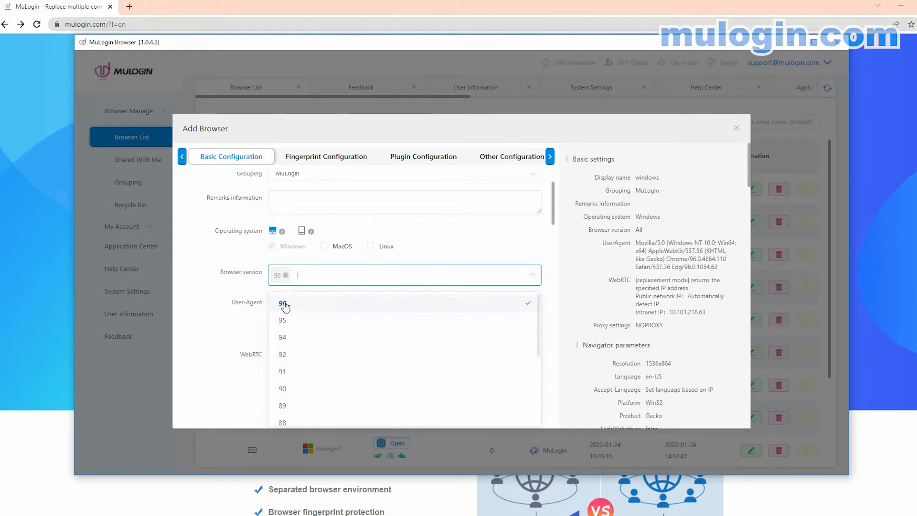
left_click(282, 282)
double_click(324, 302)
left_click_drag(279, 311, 336, 311)
left_click(325, 304)
- Set the operating system to MacOS only and check the platform and Chrome version in the User-Agent
left_click(323, 246)
left_click(271, 247)
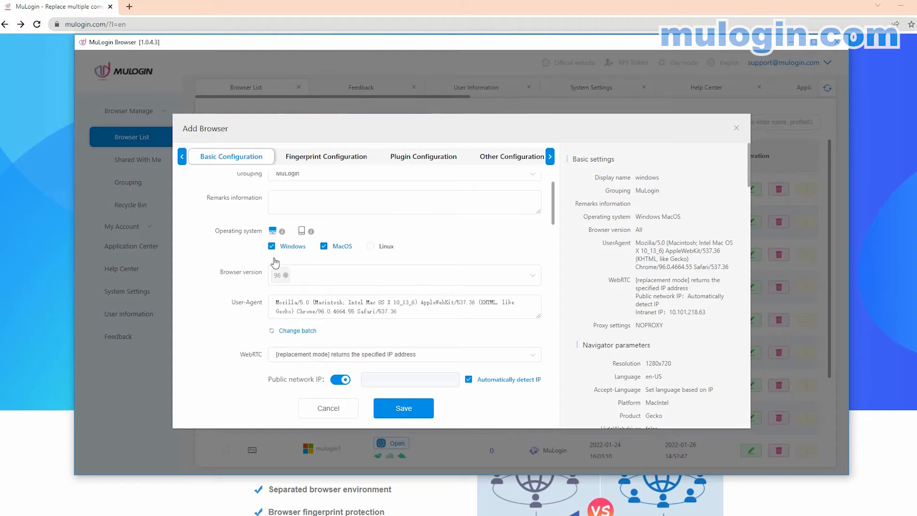
left_click_drag(315, 301, 354, 300)
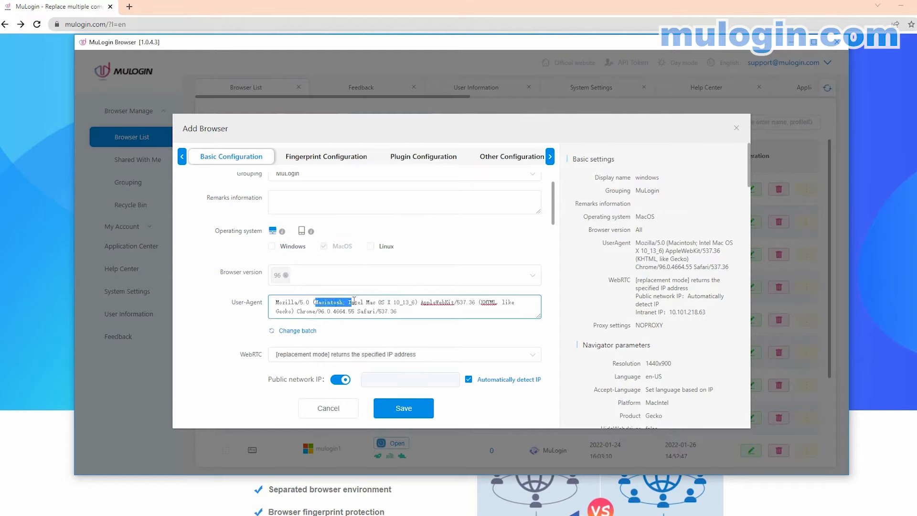
left_click_drag(295, 311, 340, 311)
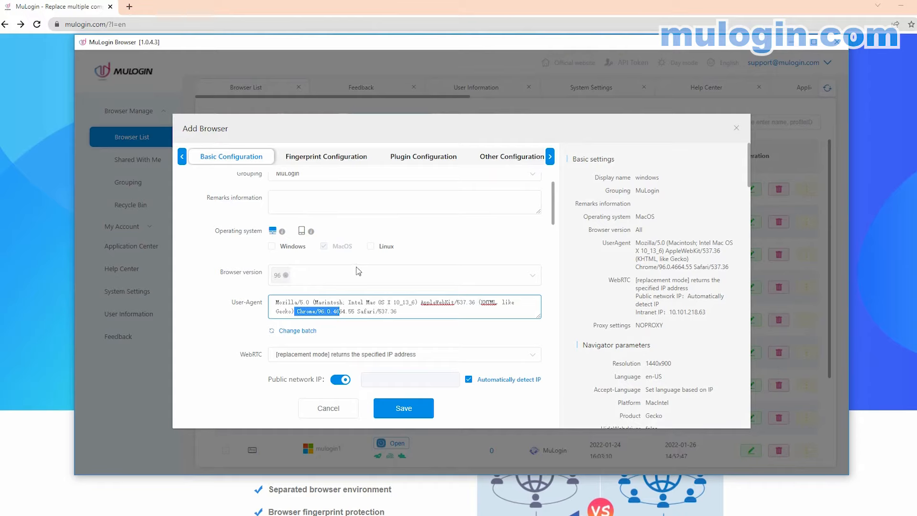
- Set the operating system to Linux, regenerate the User-Agent and check its Chrome version
left_click(370, 247)
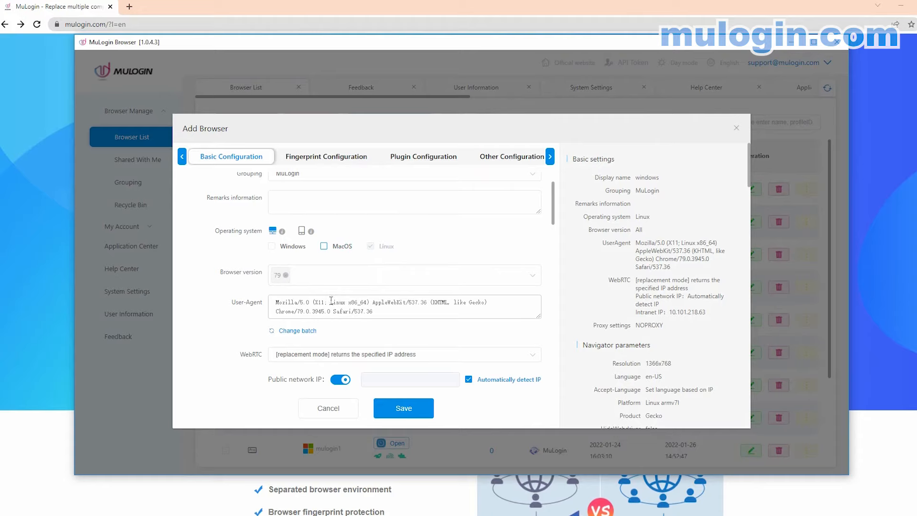
left_click(290, 331)
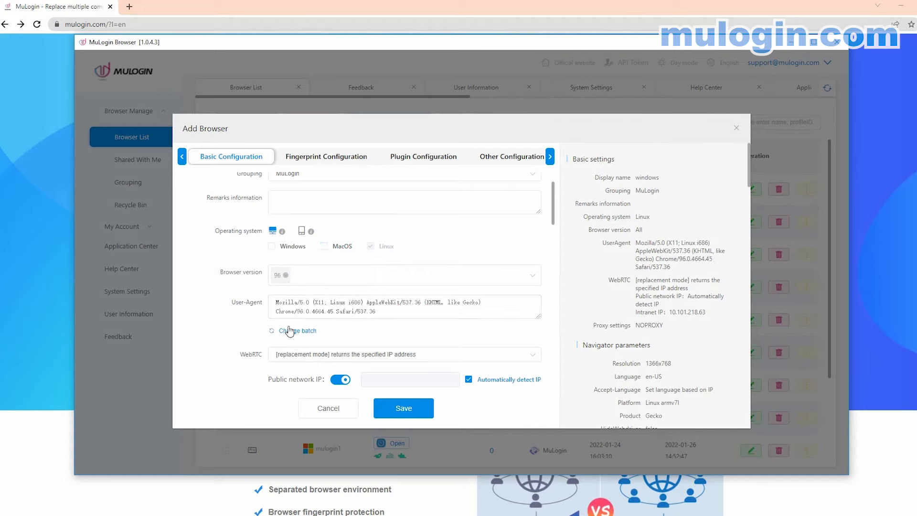
left_click_drag(345, 303, 324, 313)
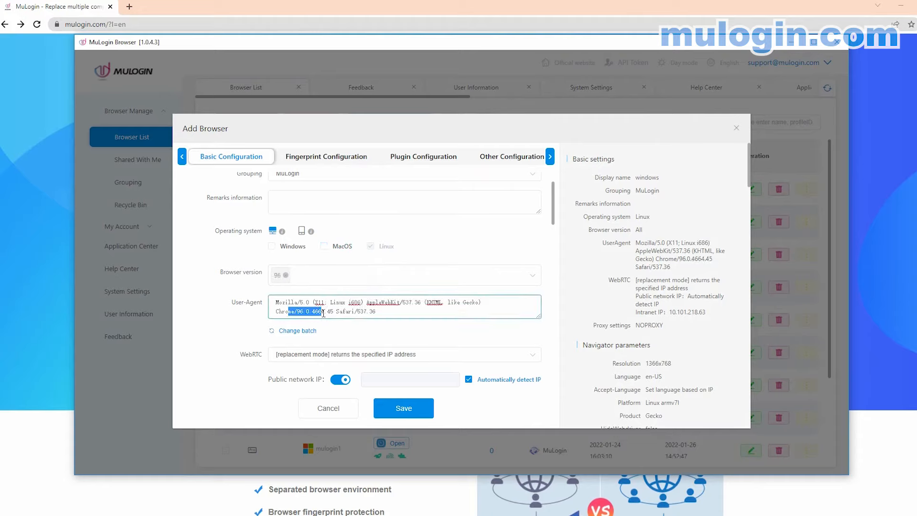
- Switch the operating system to mobile with Android and check the platform and Chrome version in the User-Agent
left_click(301, 231)
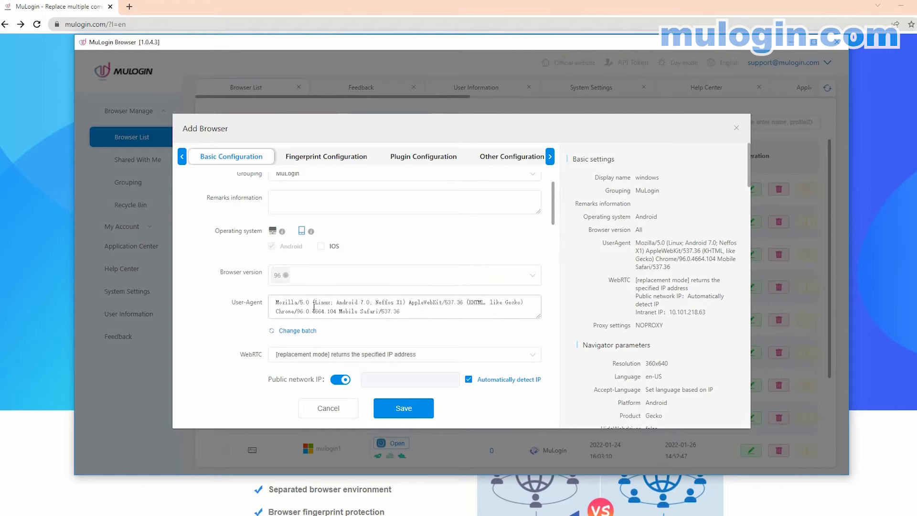
left_click_drag(337, 302, 369, 301)
left_click_drag(284, 312, 309, 312)
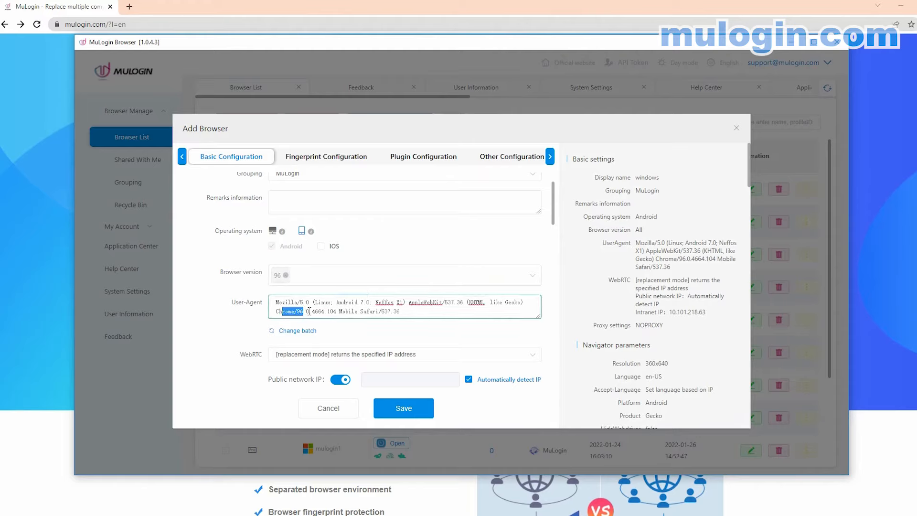
left_click(302, 233)
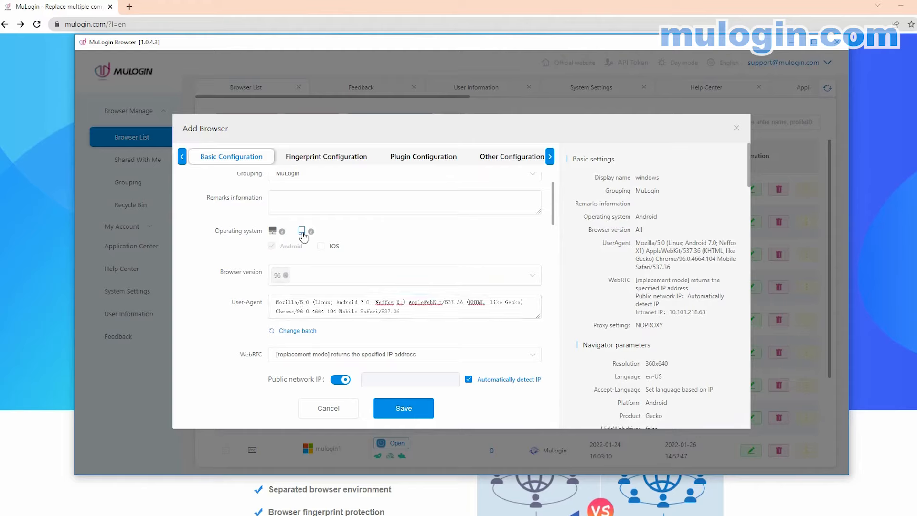
- Set the mobile operating system to IOS only and check the platform in the User-Agent
left_click(320, 248)
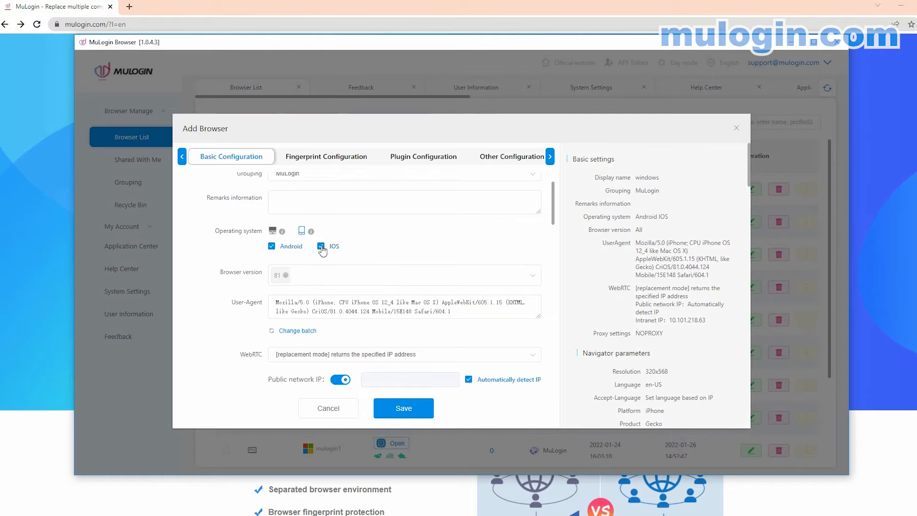
left_click(272, 248)
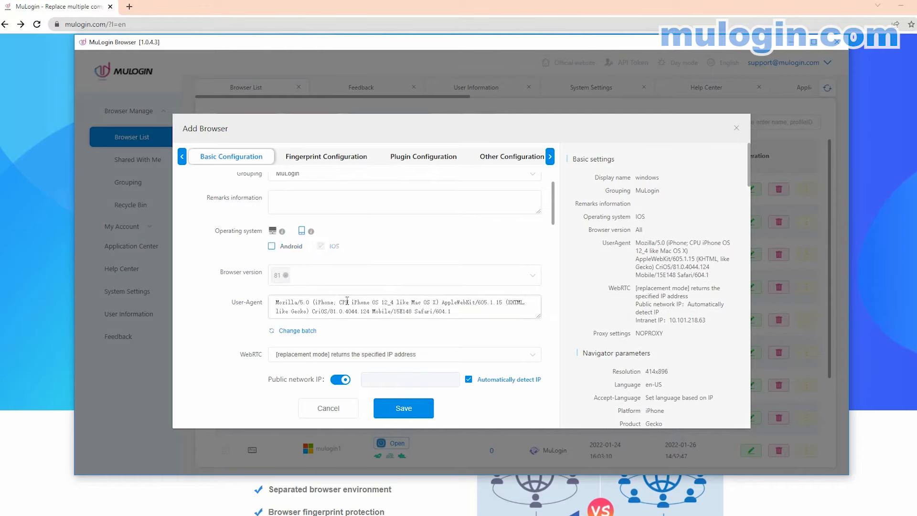
left_click_drag(346, 302, 382, 302)
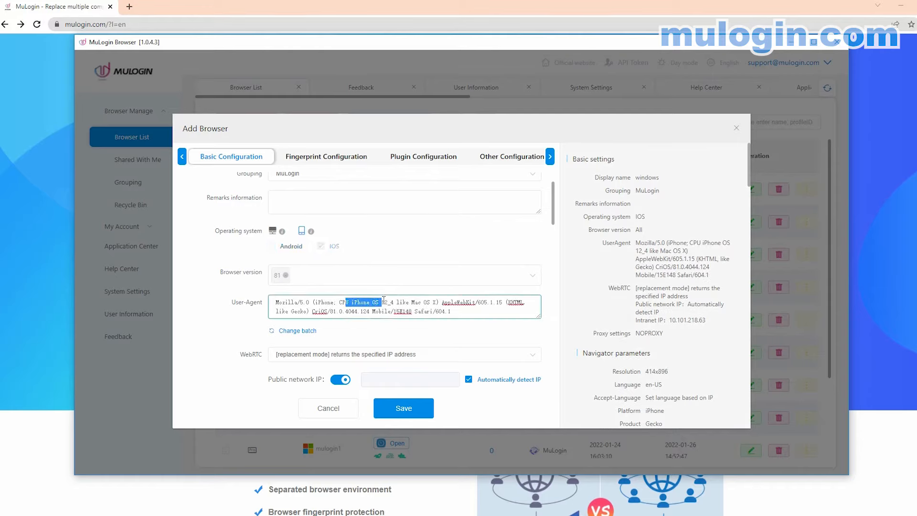
- Set the browser version to 96, regenerate the User-Agent twice and check its device platform and Chrome version
left_click(286, 275)
left_click(334, 273)
left_click(289, 301)
left_click(241, 310)
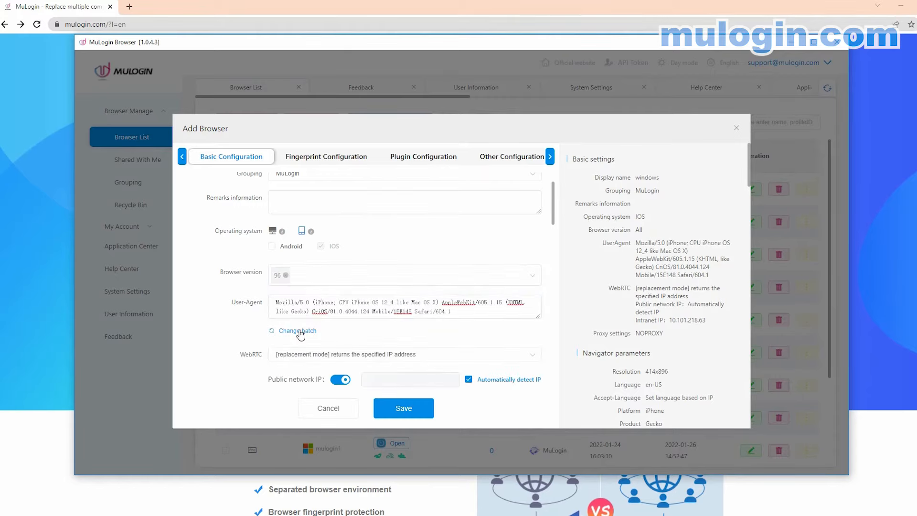
left_click(290, 331)
left_click_drag(318, 311, 333, 311)
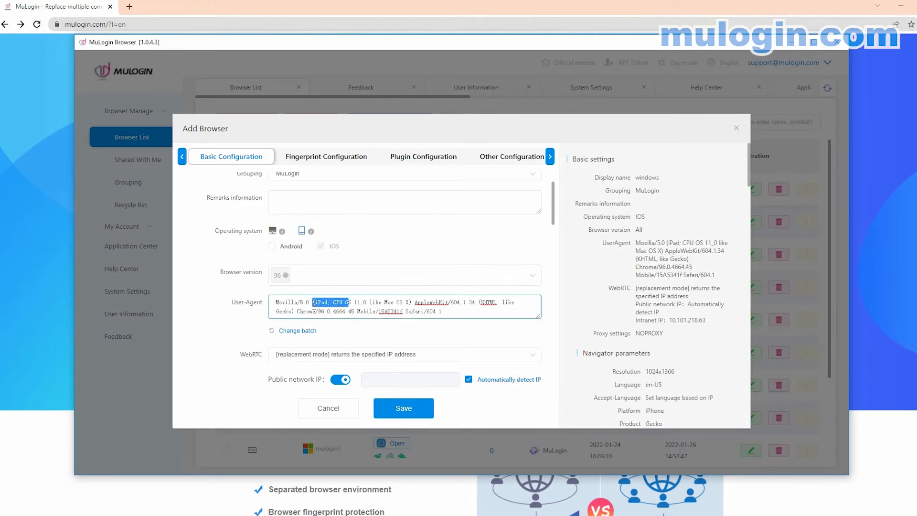
left_click(288, 330)
left_click_drag(327, 310, 358, 311)
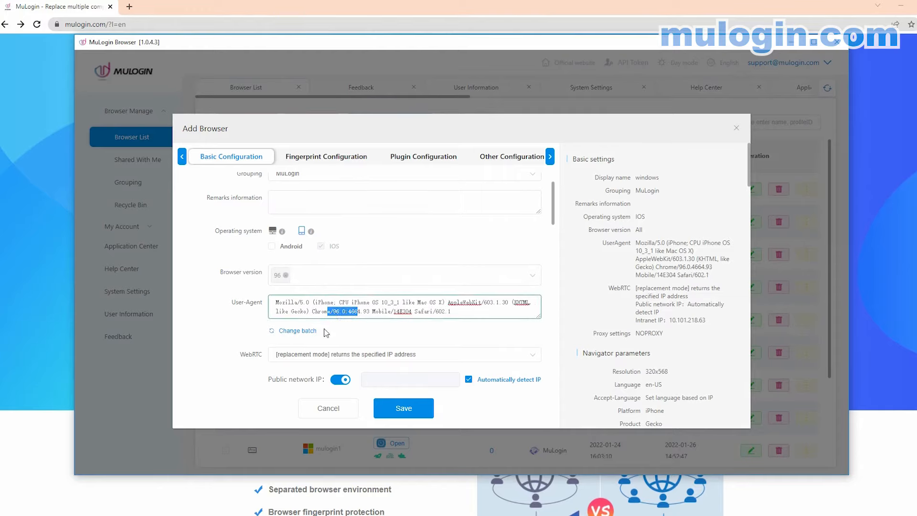
- Switch the operating system back to desktop Windows and set the browser version to 96
left_click(272, 231)
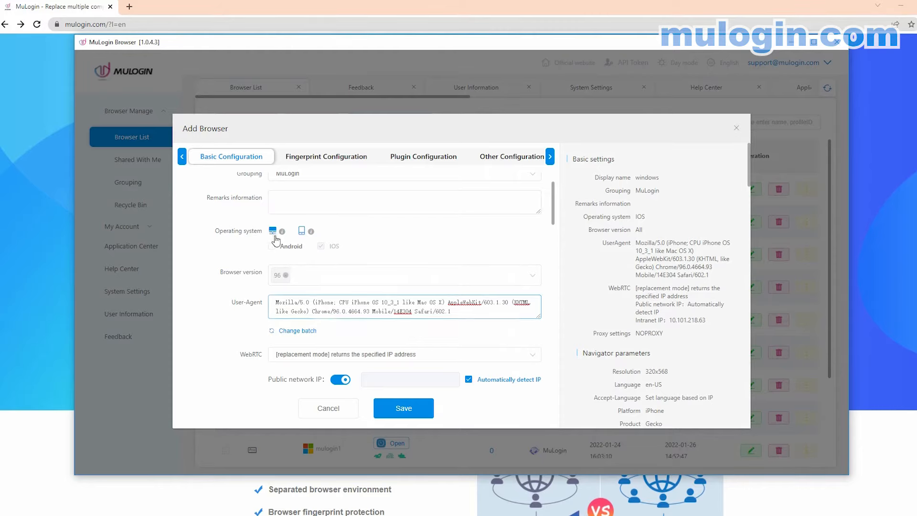
left_click(285, 275)
left_click(529, 274)
left_click(282, 297)
left_click(267, 324)
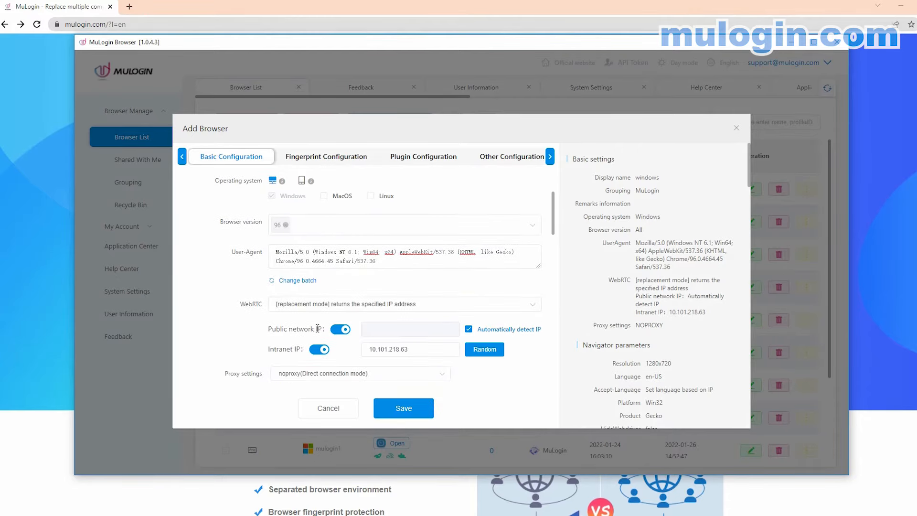
- Review the available WebRTC modes and choose [replacement mode] returns the specified IP address
scroll(380, 261, "down", 1)
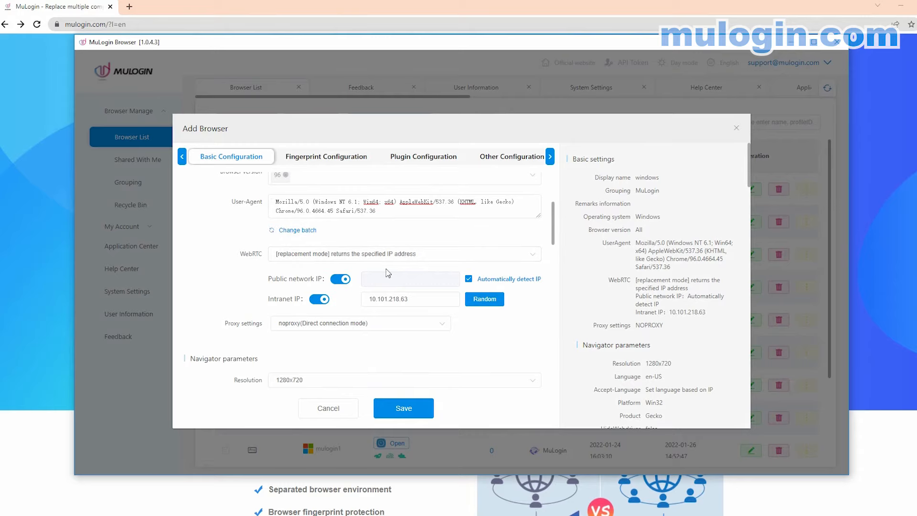
left_click(380, 258)
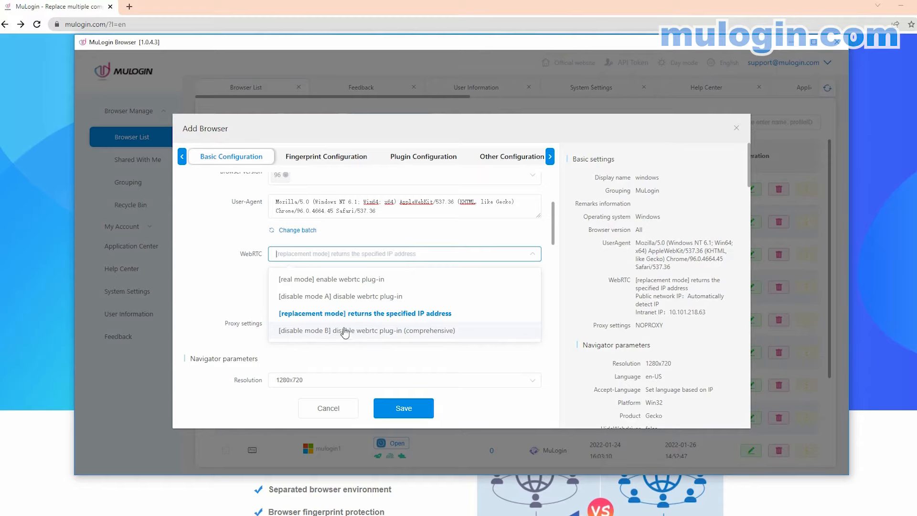
left_click(344, 315)
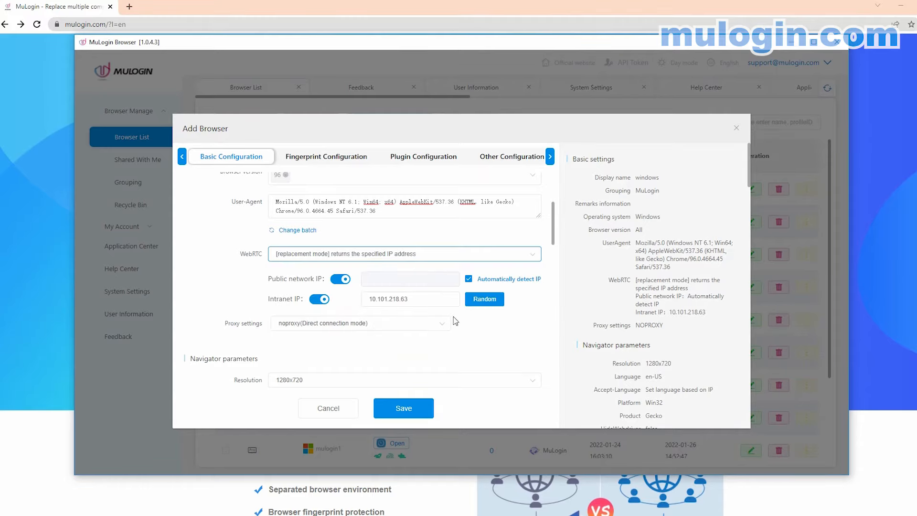
- Turn off setting the language based on IP, check the manual Language choice of en-US, and turn the IP-based language back on
scroll(446, 328, "down", 1)
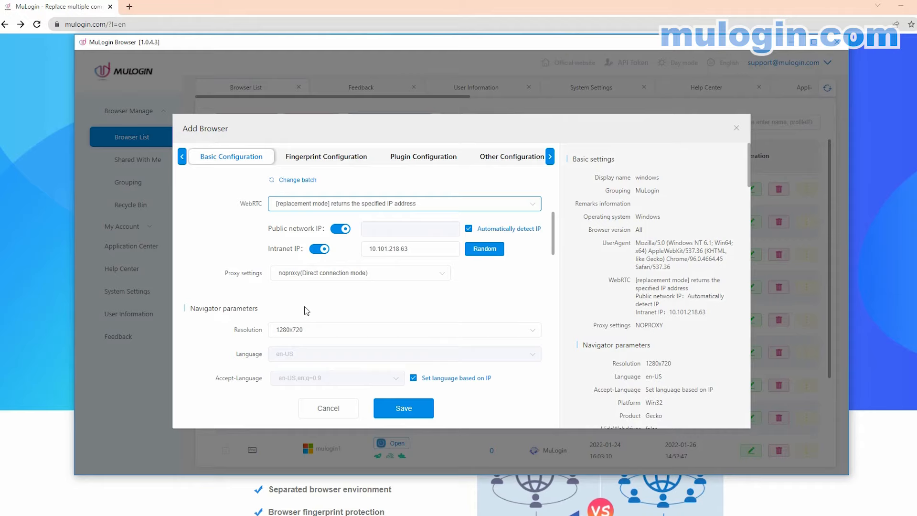
scroll(307, 311, "down", 1)
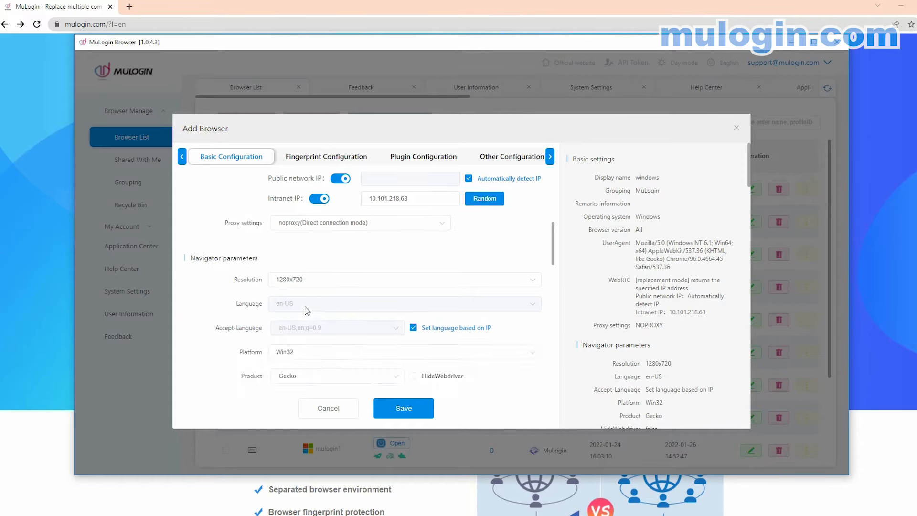
scroll(307, 310, "down", 1)
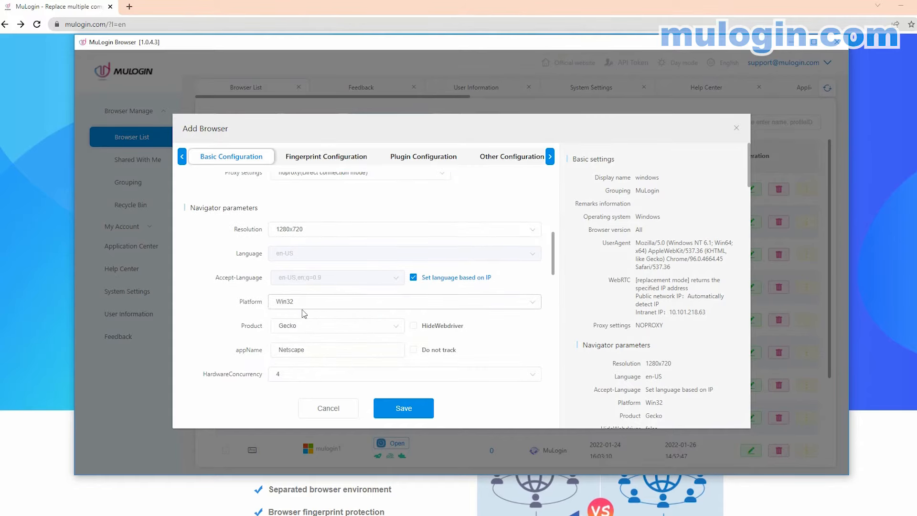
scroll(291, 307, "down", 1)
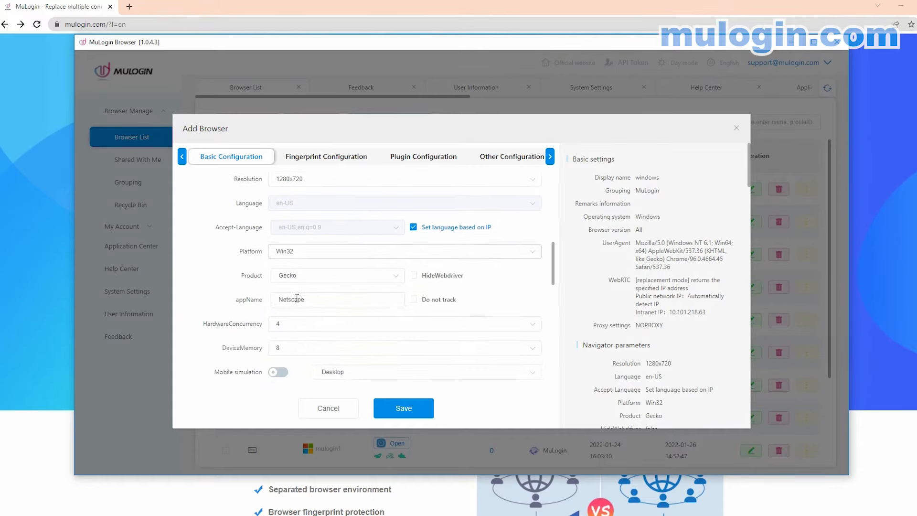
left_click(414, 232)
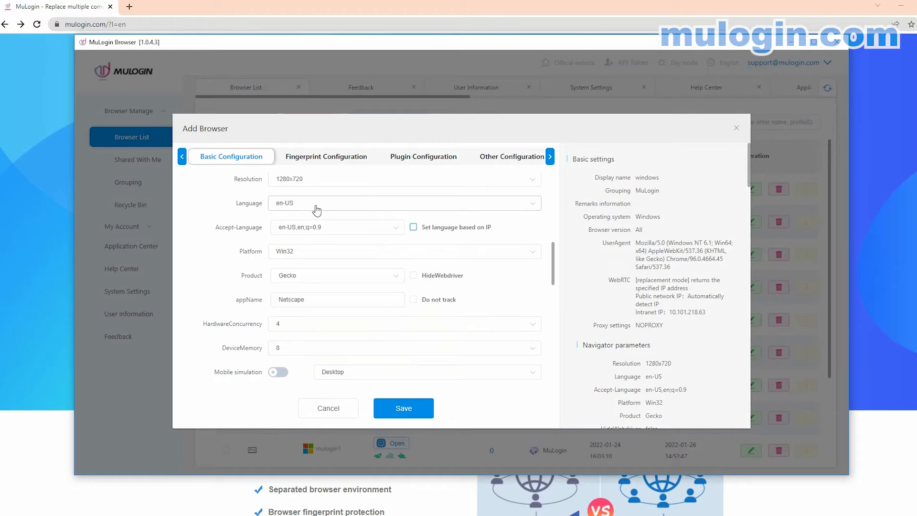
left_click(314, 209)
left_click(290, 331)
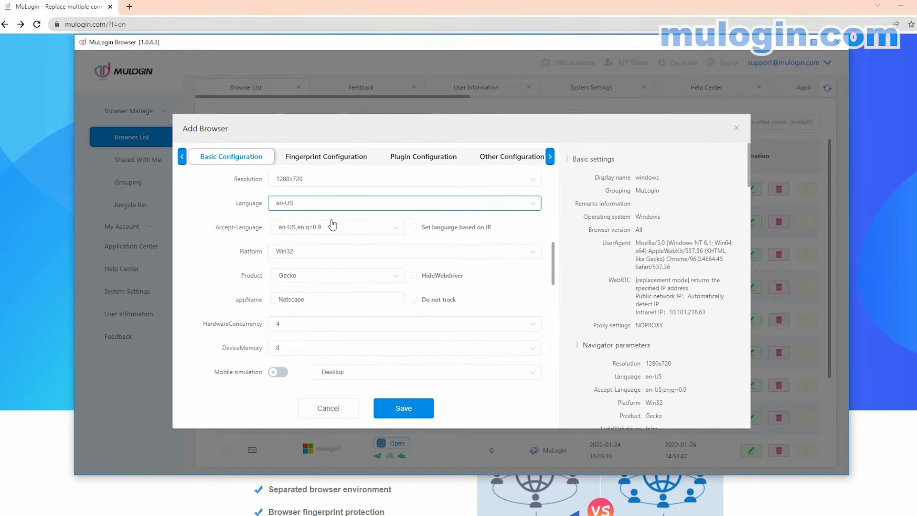
left_click(414, 227)
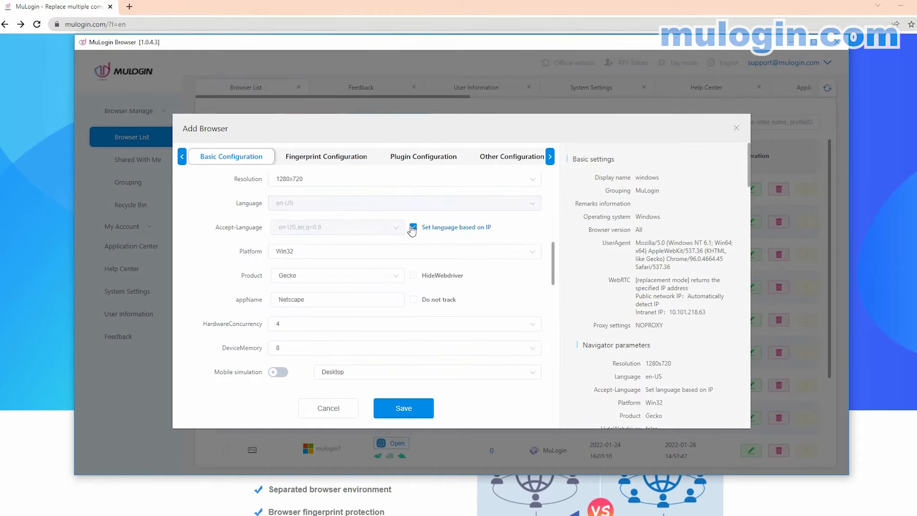
- Examine the available HardwareConcurrency and DeviceMemory values without changing them
scroll(389, 277, "down", 1)
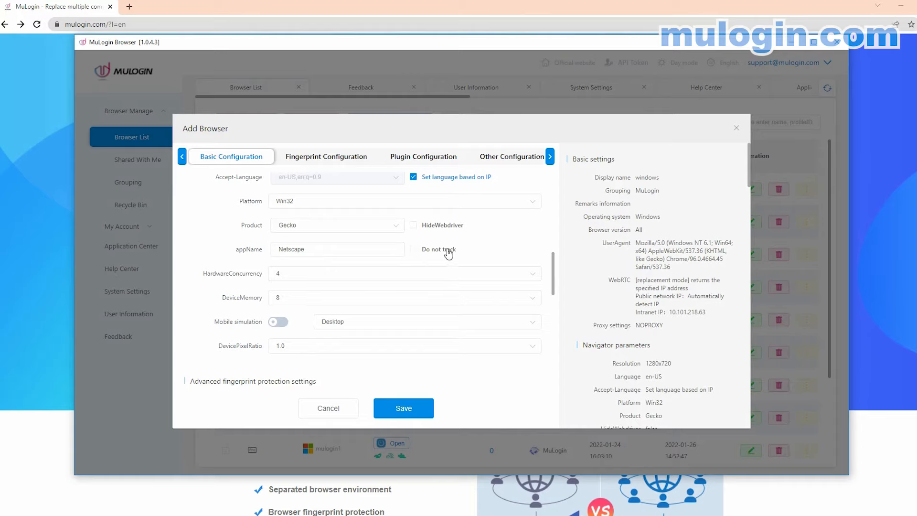
left_click(299, 278)
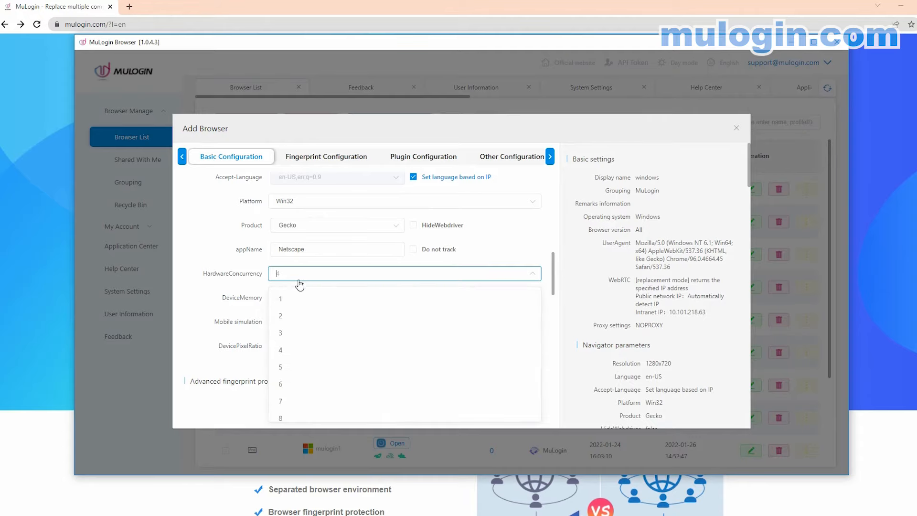
scroll(289, 351, "down", 3)
scroll(291, 354, "up", 3)
left_click(237, 281)
left_click_drag(212, 274, 295, 300)
left_click(322, 300)
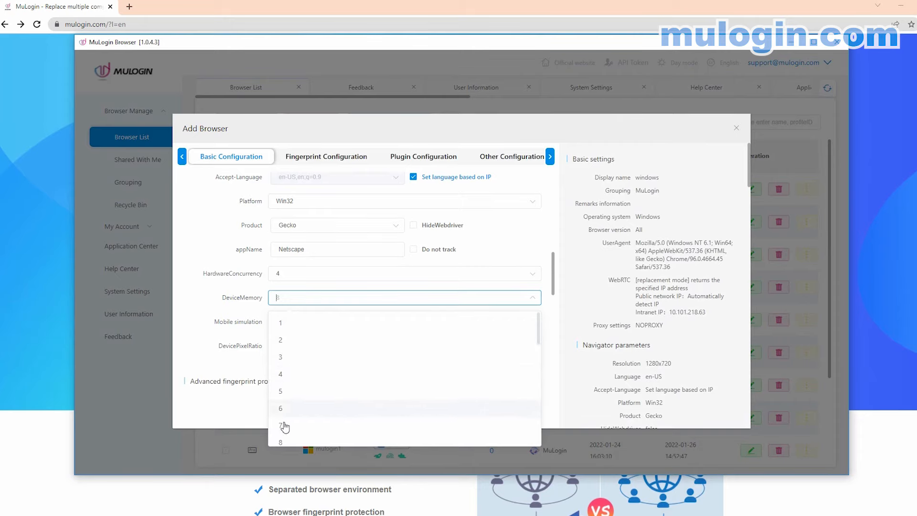
left_click(287, 308)
- Review the mobile simulation, DevicePixelRatio and advanced fingerprint protection settings, including the WebGL vendor and renderer
scroll(310, 323, "down", 1)
left_click_drag(214, 274, 263, 273)
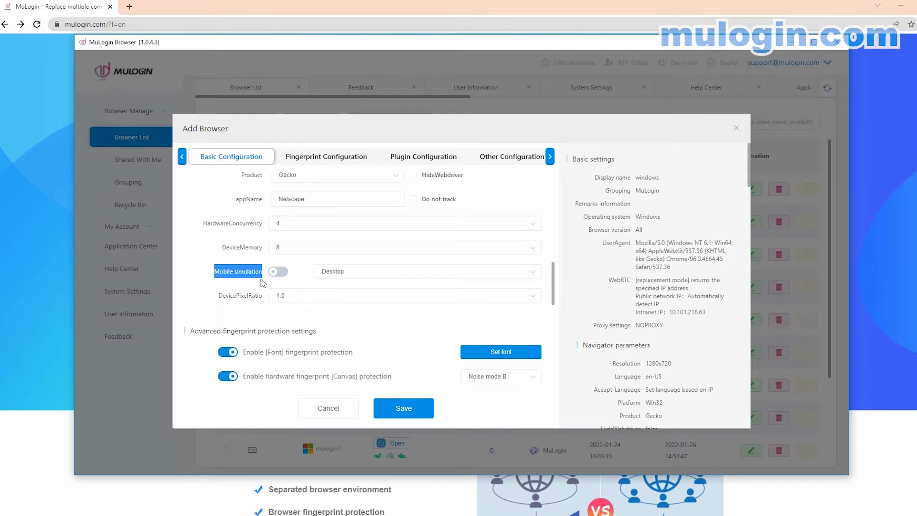
left_click_drag(214, 299, 262, 299)
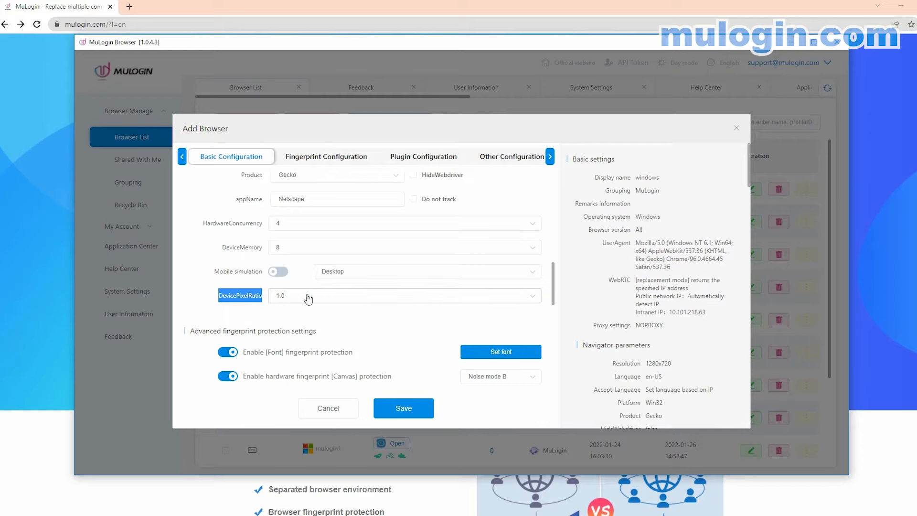
scroll(305, 311, "down", 2)
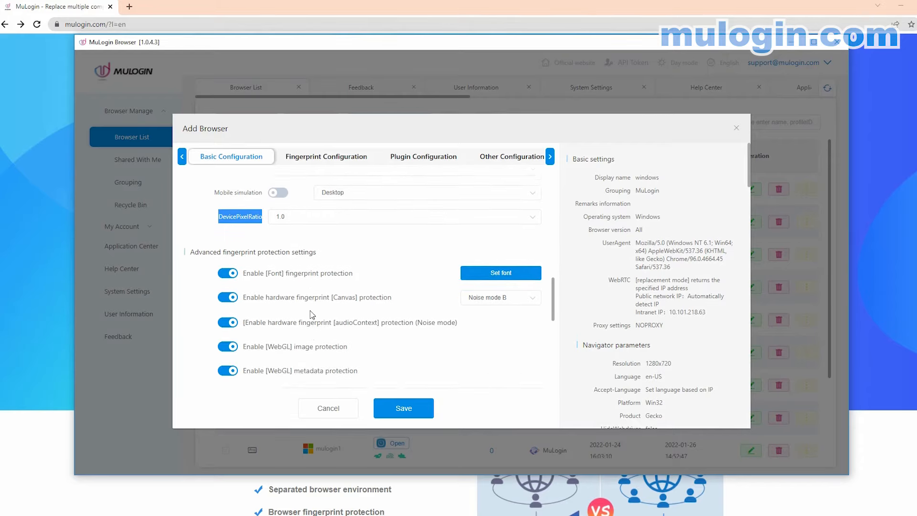
left_click(322, 227)
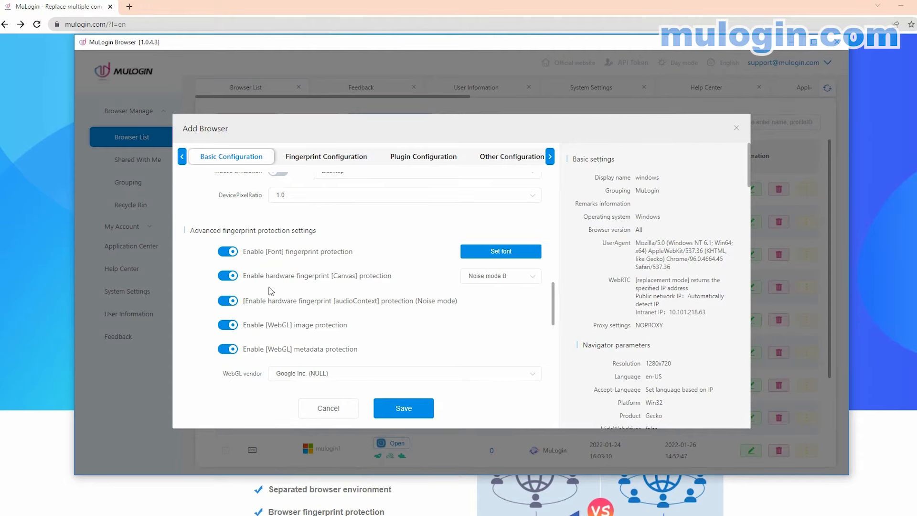
scroll(271, 290, "down", 1)
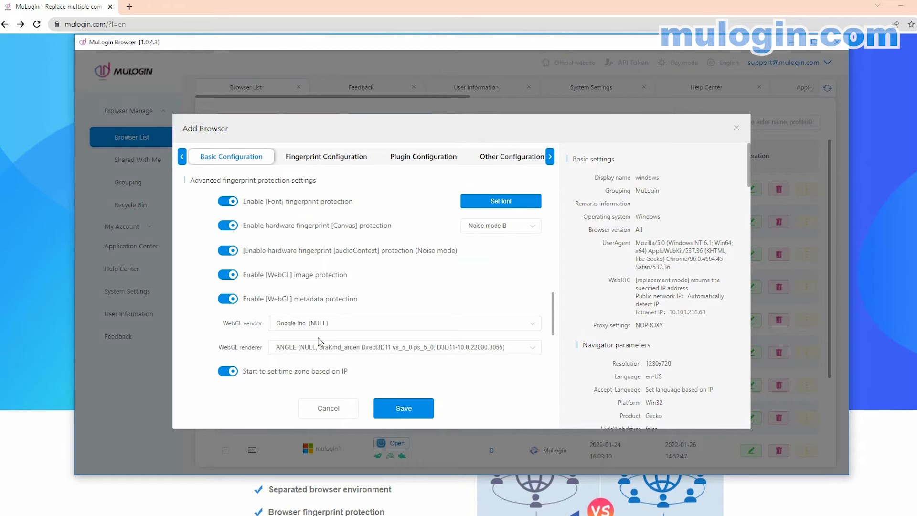
- Switch the operating system to MacOS and check the matching User-Agent, WebGL vendor and WebGL renderer
left_click_drag(661, 220, 636, 220)
scroll(297, 321, "up", 8)
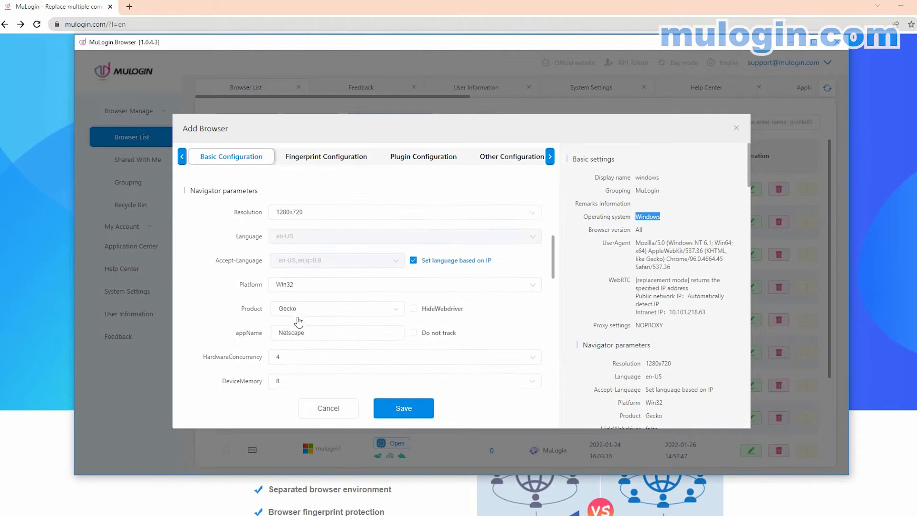
scroll(299, 323, "up", 1)
left_click(325, 195)
left_click_drag(313, 251, 337, 252)
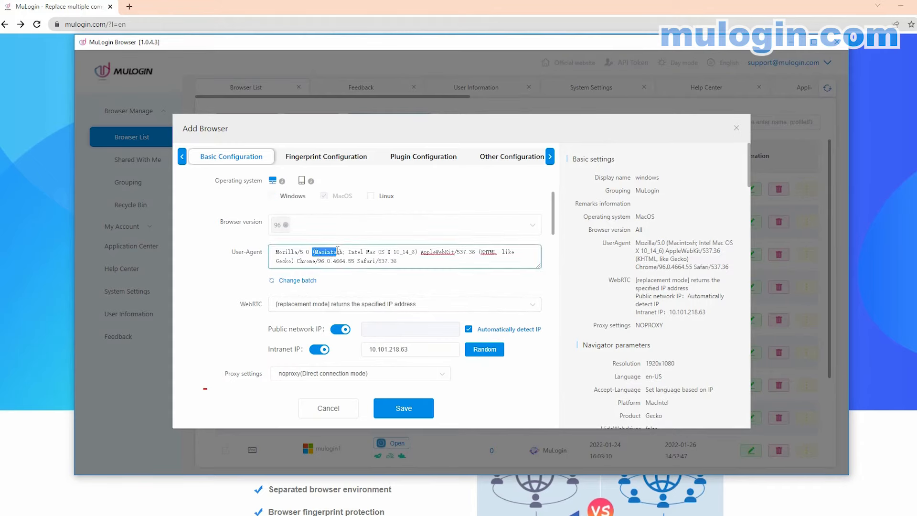
scroll(321, 317, "down", 8)
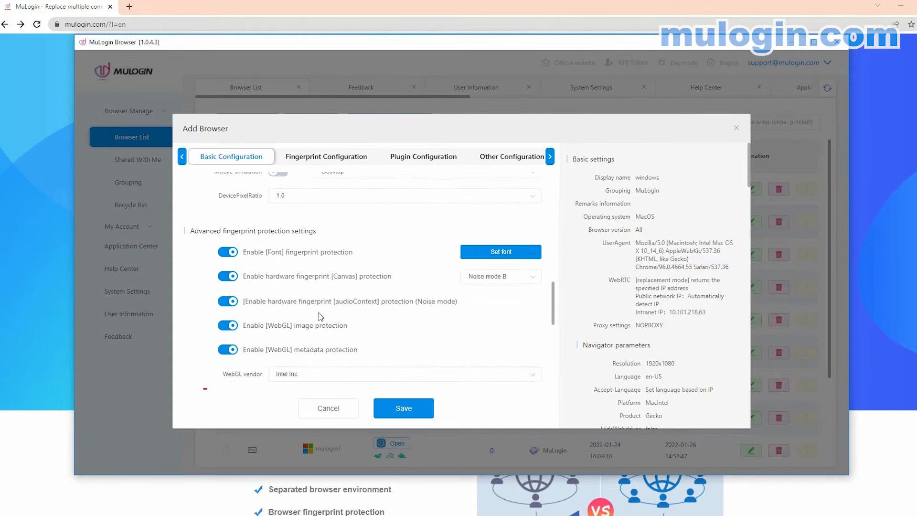
scroll(321, 317, "down", 1)
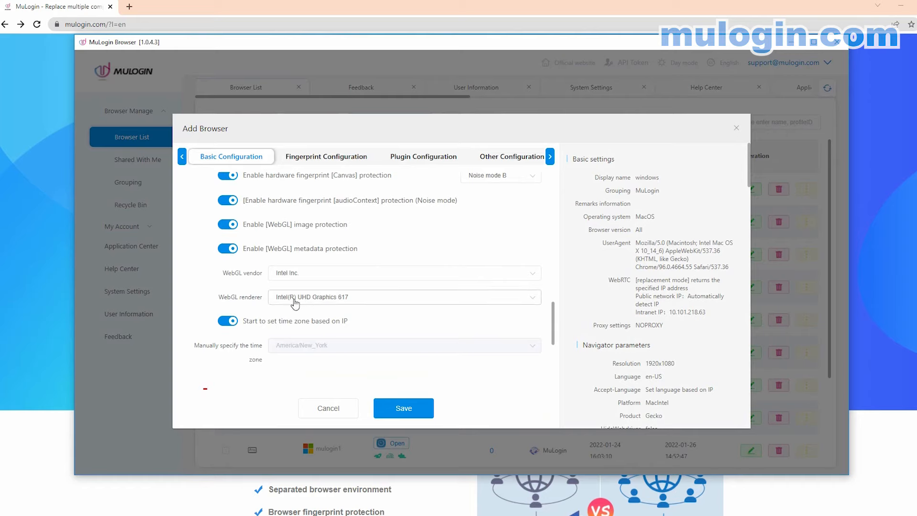
- Set the operating system back to Windows and check the matching WebGL vendor and renderer
scroll(308, 302, "up", 8)
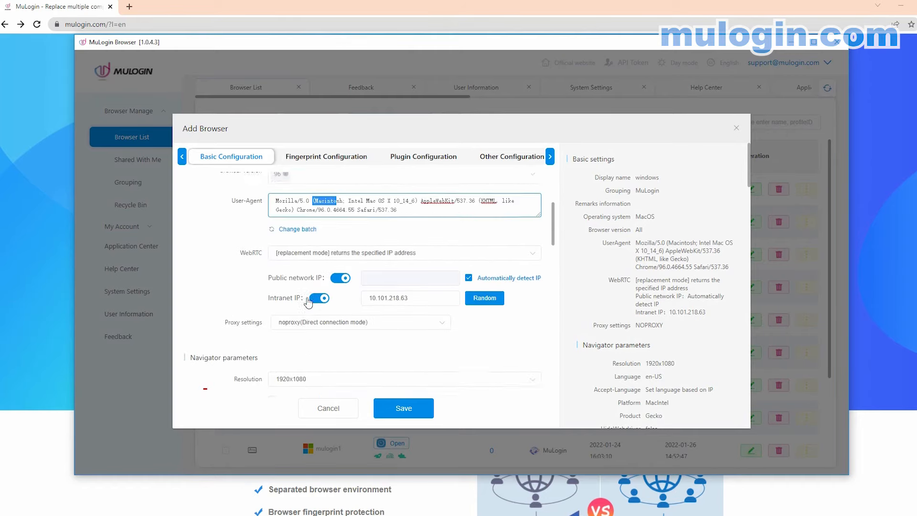
left_click(282, 247)
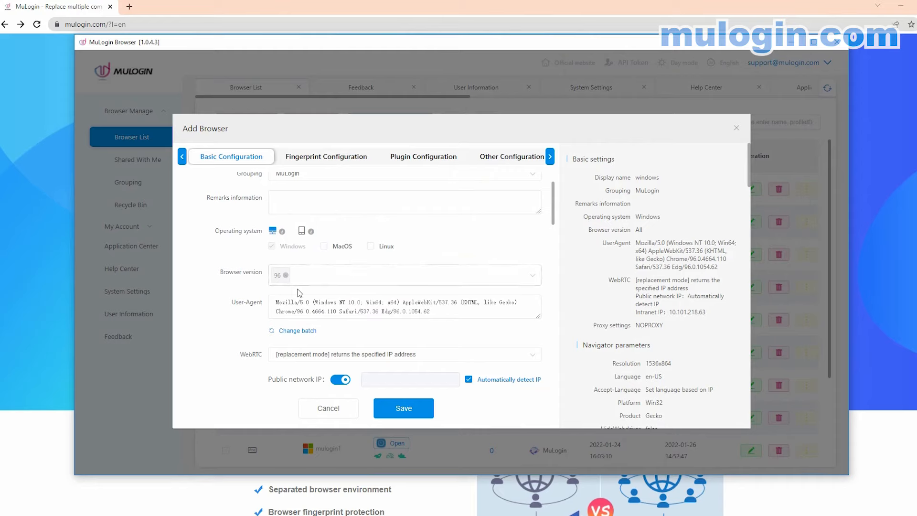
scroll(298, 292, "down", 10)
scroll(297, 292, "down", 5)
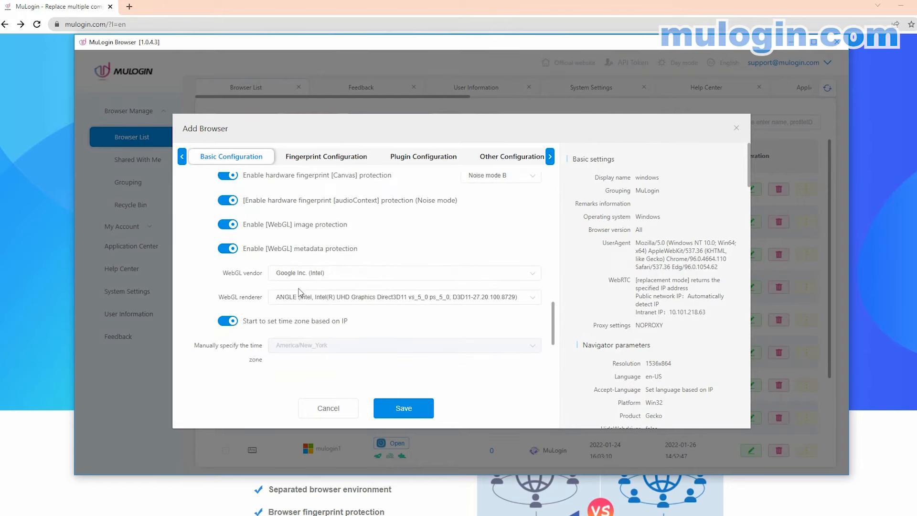
- Examine the manual time zone choices by switching IP-based time zone setting off and back on
scroll(297, 305, "down", 2)
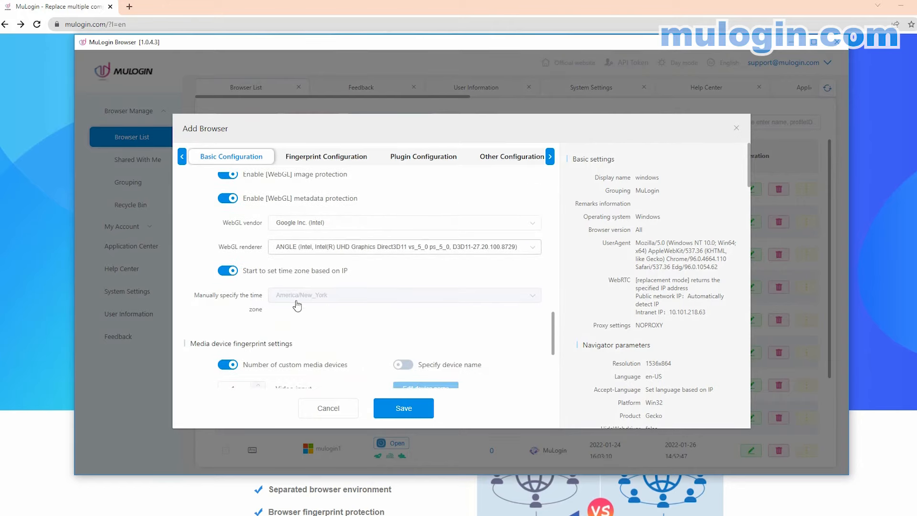
left_click(228, 272)
left_click(337, 299)
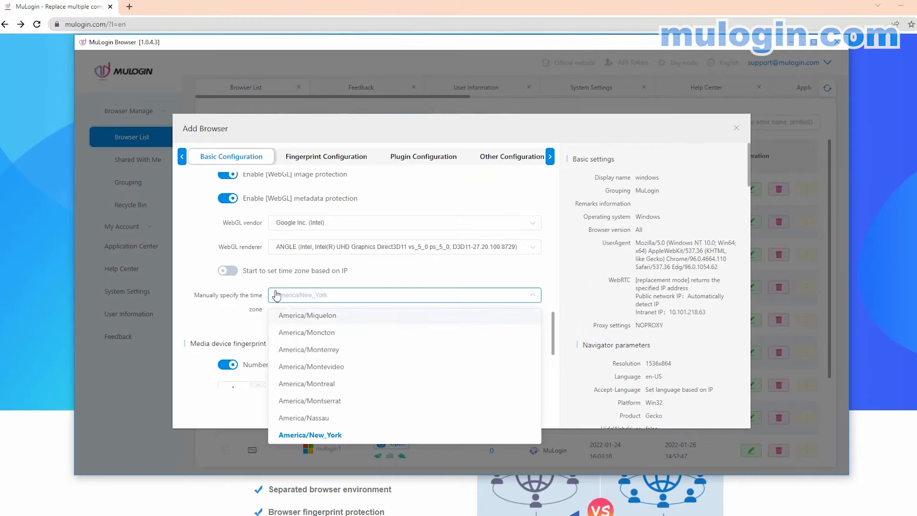
left_click(229, 272)
- Enable specified device names for the media devices, and save randomly generated label, deviceId and groupId values for the video input
scroll(282, 312, "down", 2)
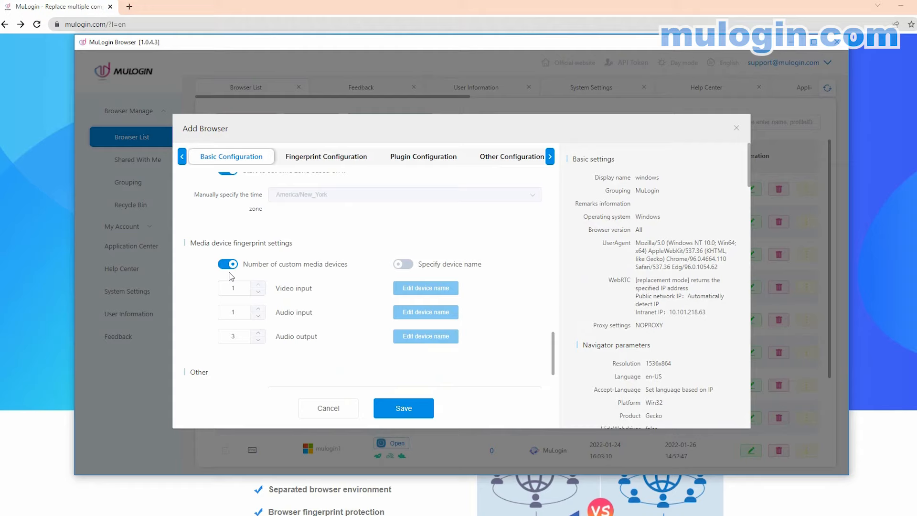
left_click(402, 266)
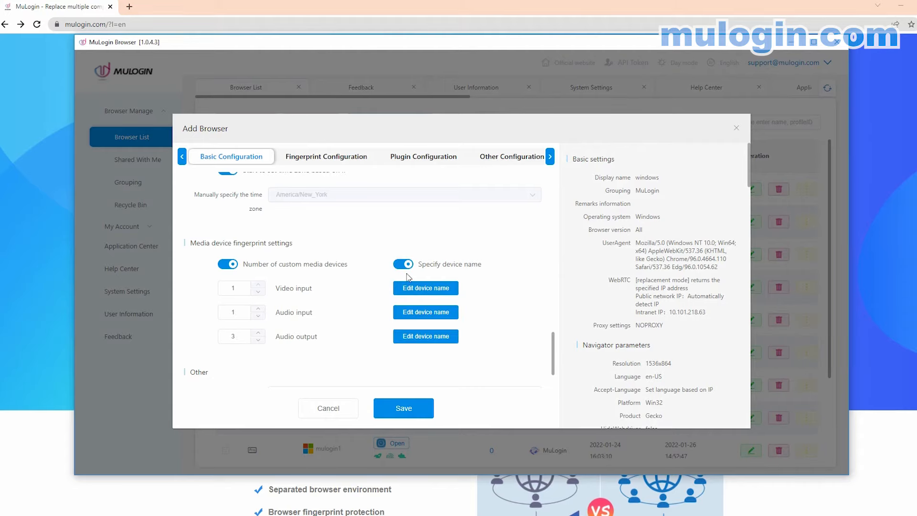
left_click(410, 288)
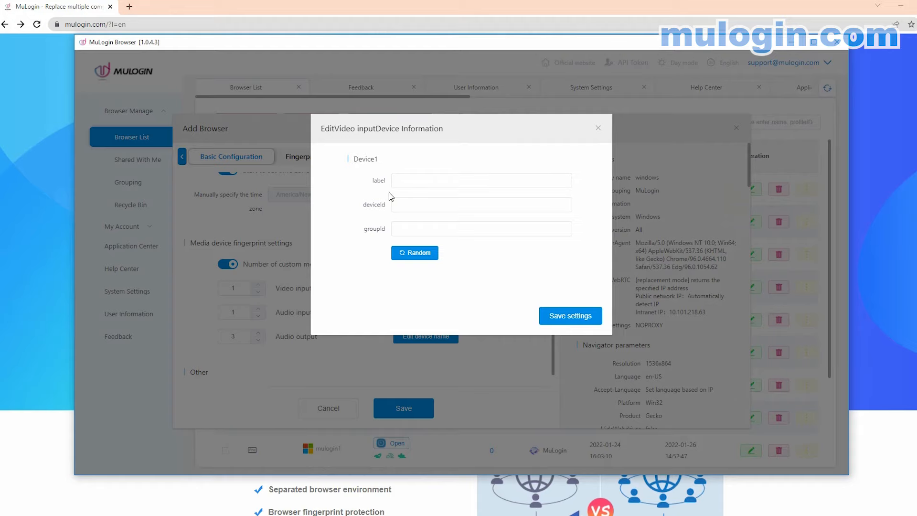
left_click(411, 254)
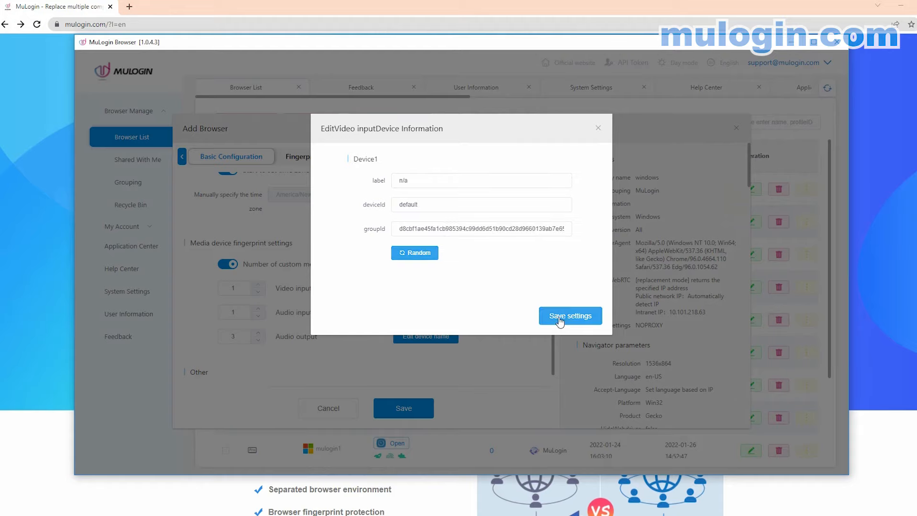
left_click(557, 319)
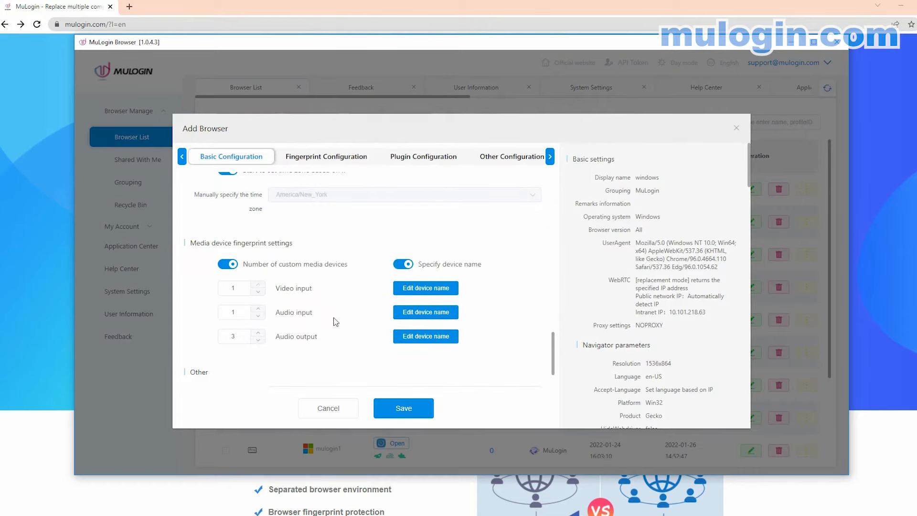
- Generate random device information for the audio input, set its label to n/a, and save it
left_click(417, 313)
left_click(412, 252)
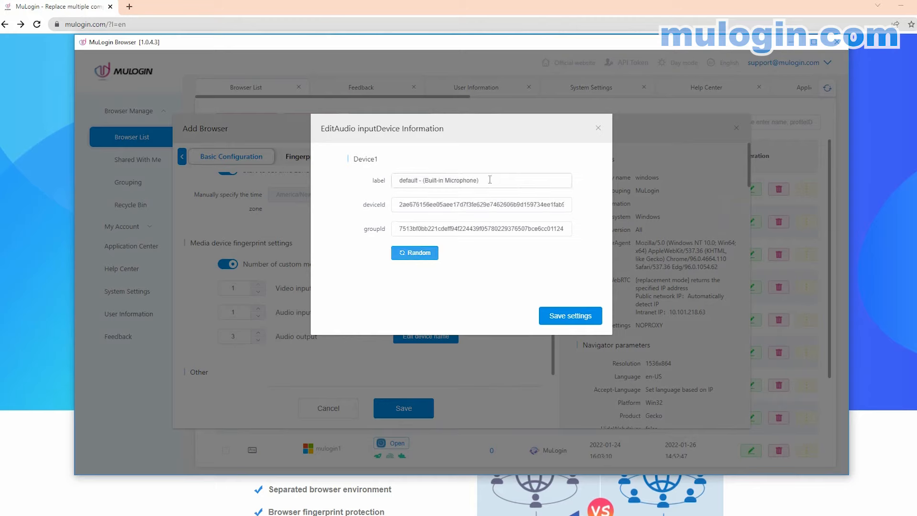
left_click_drag(489, 179, 296, 185)
type("n/a")
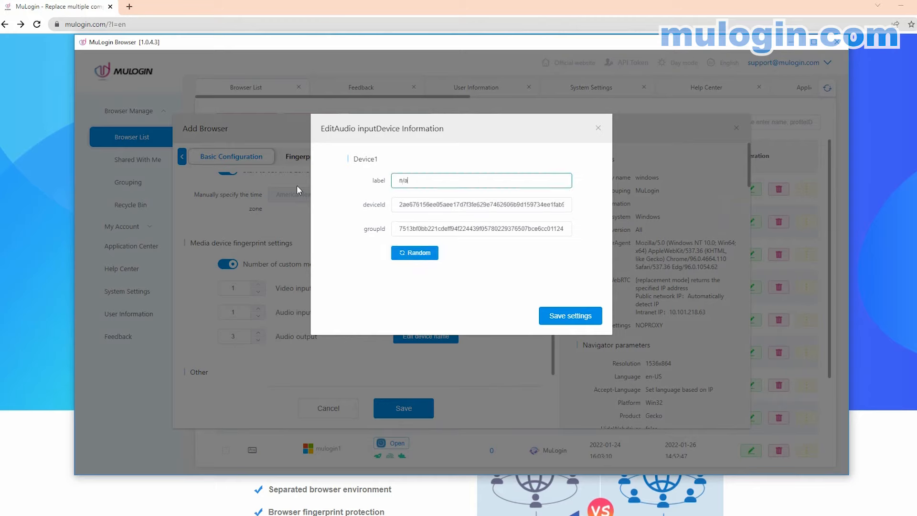
left_click(568, 315)
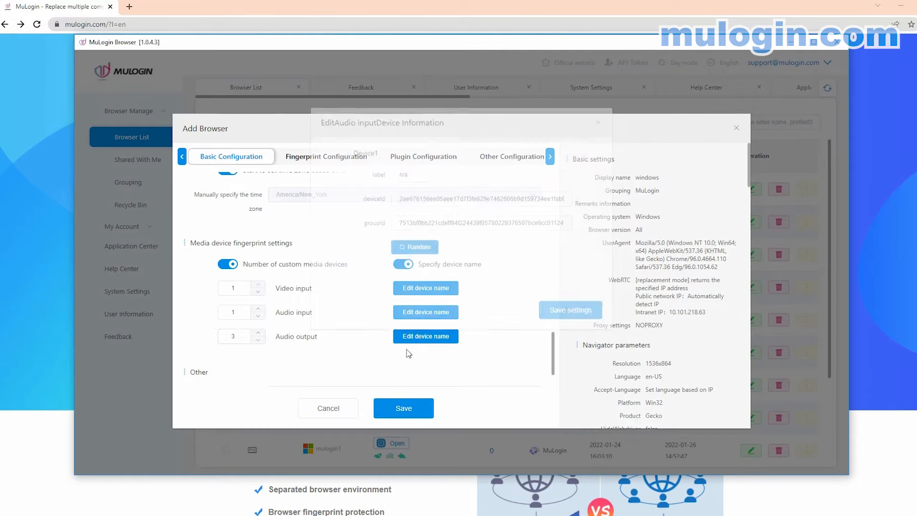
- Generate random information for all three audio output devices, set Device2's label to n/a, and save the settings
left_click(420, 339)
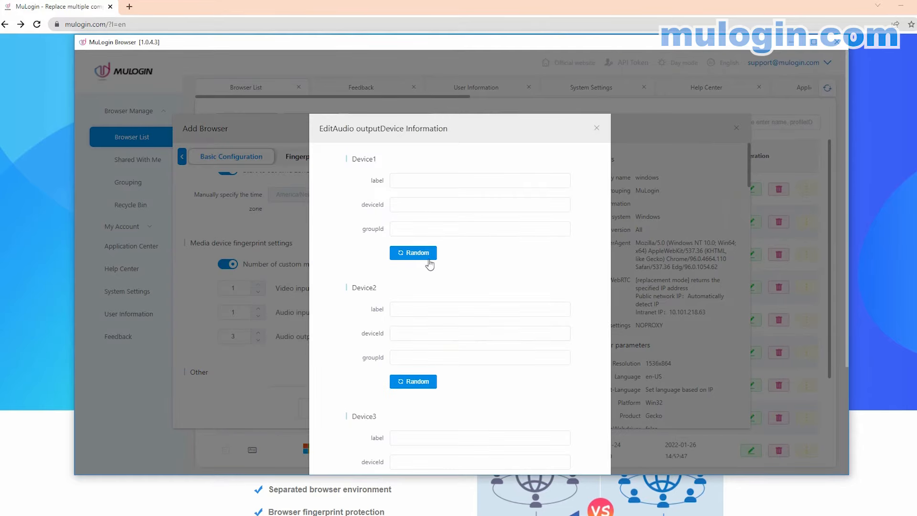
left_click(413, 252)
left_click(406, 381)
scroll(428, 342, "down", 2)
left_click(413, 413)
left_click_drag(410, 340, 390, 345)
key("ctrl+c")
left_click(404, 208)
key("ctrl+v")
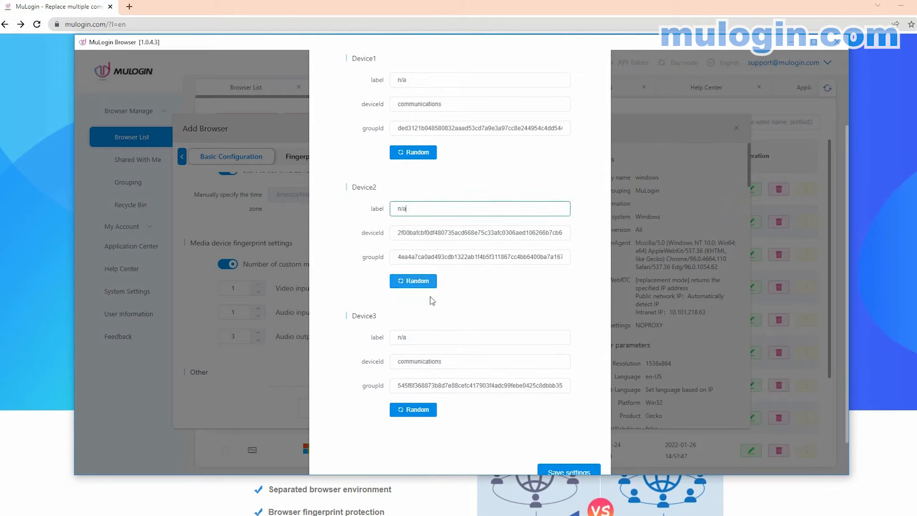
left_click(413, 409)
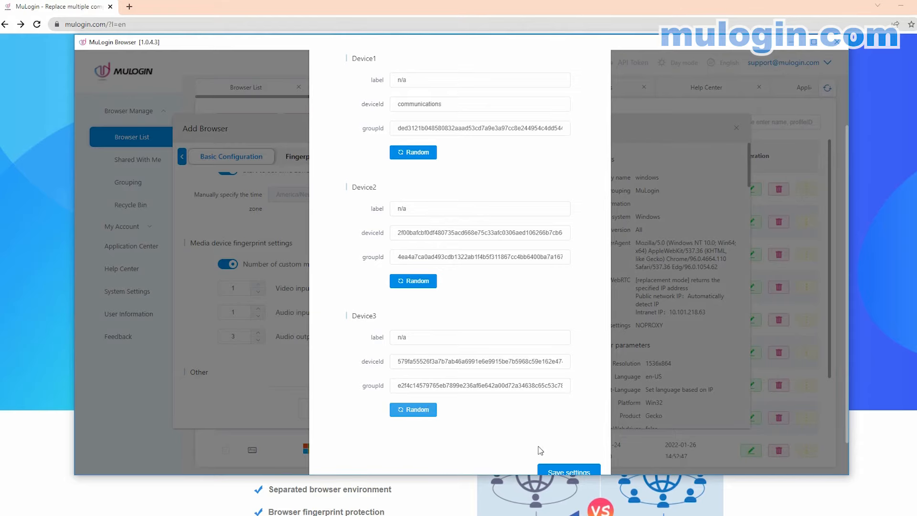
scroll(558, 439, "down", 1)
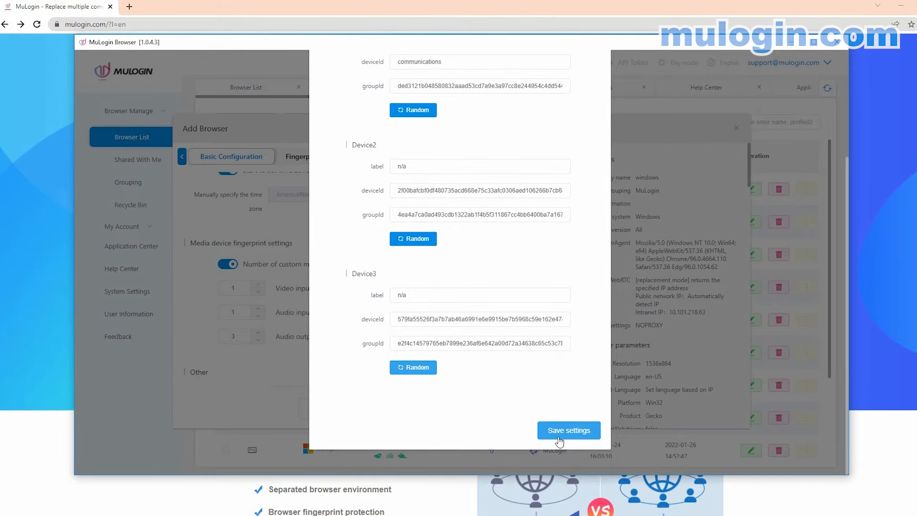
left_click(566, 431)
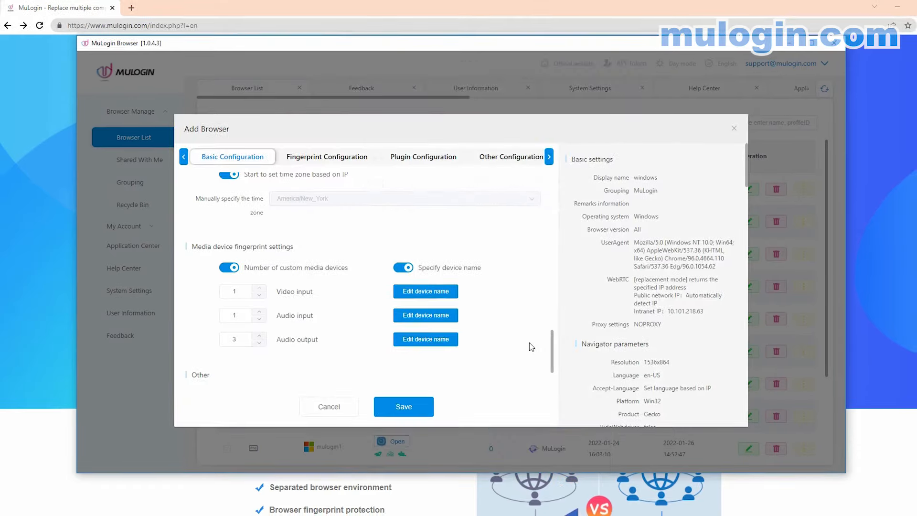
scroll(529, 342, "down", 1)
left_click_drag(215, 347, 279, 347)
left_click(278, 347)
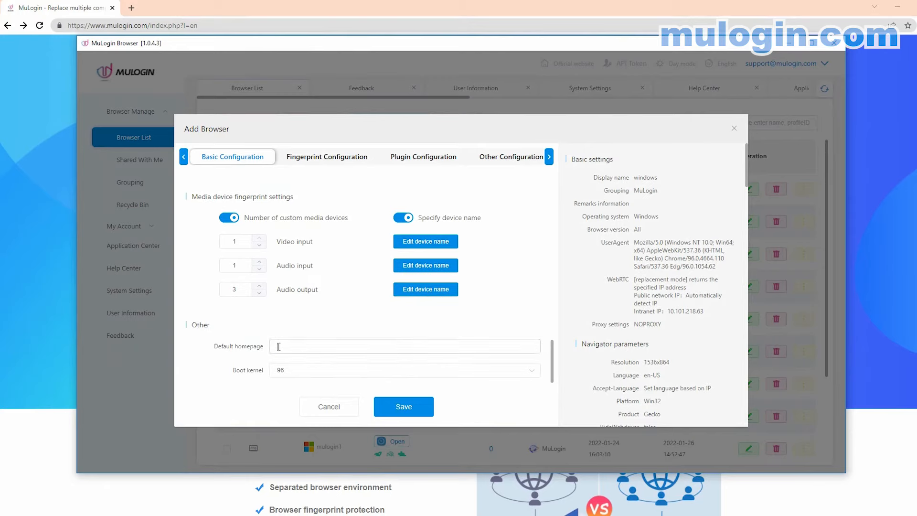
left_click(278, 346)
key("ctrl+v")
left_click_drag(328, 347, 287, 347)
left_click(332, 351)
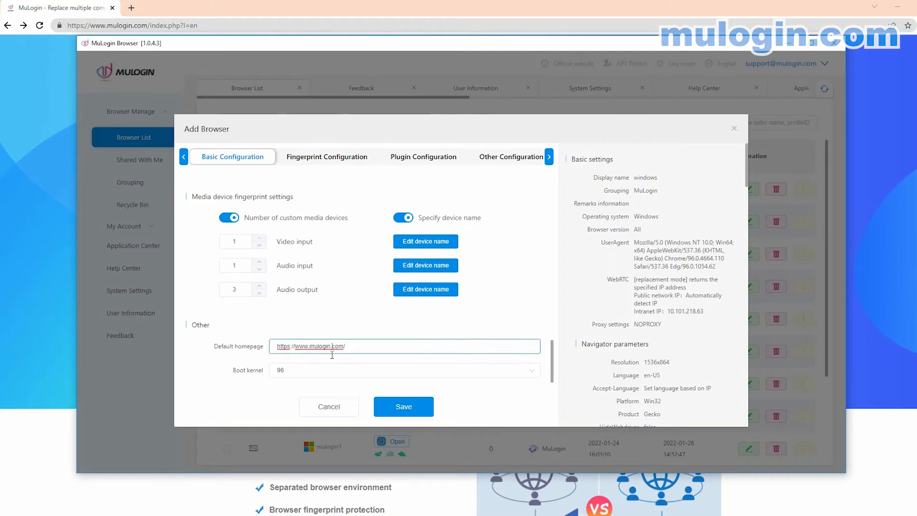
left_click(276, 371)
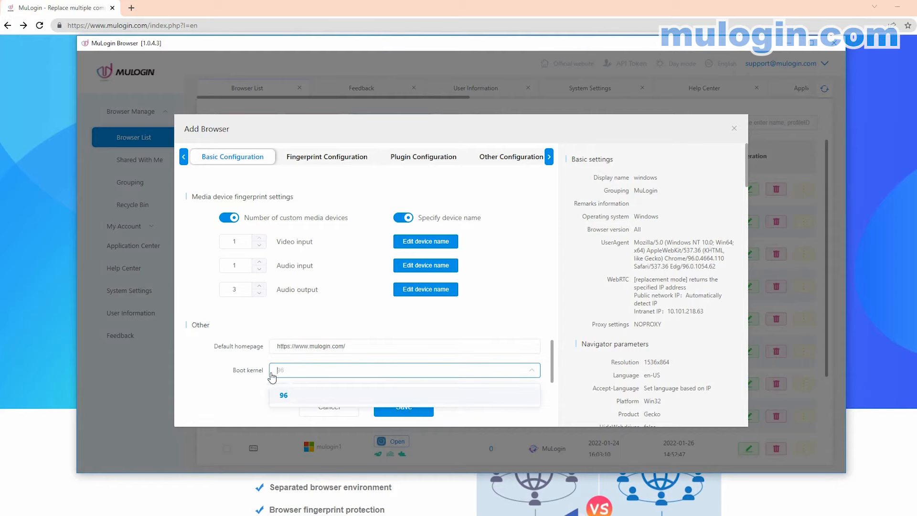
left_click(321, 377)
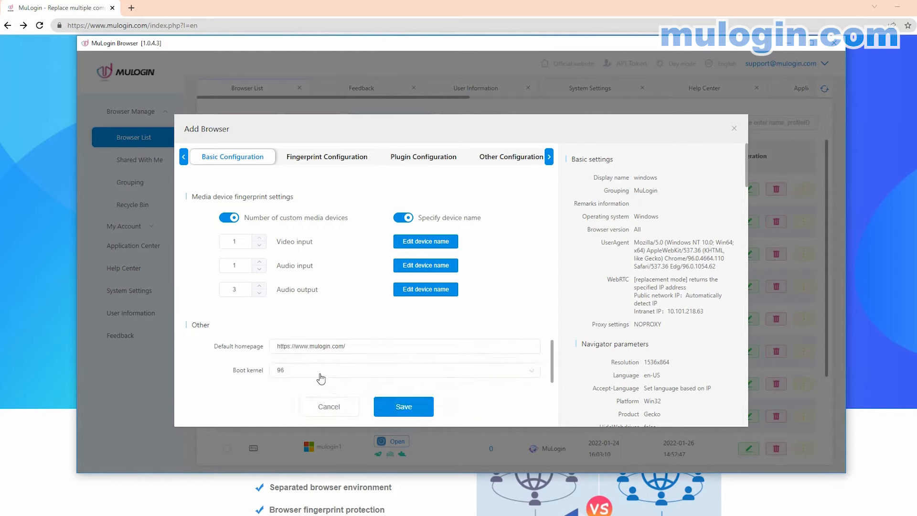
- Enable the Battery Status API in the fingerprint configuration, set the charging time to Infinity, and check the battery available time options
left_click(327, 156)
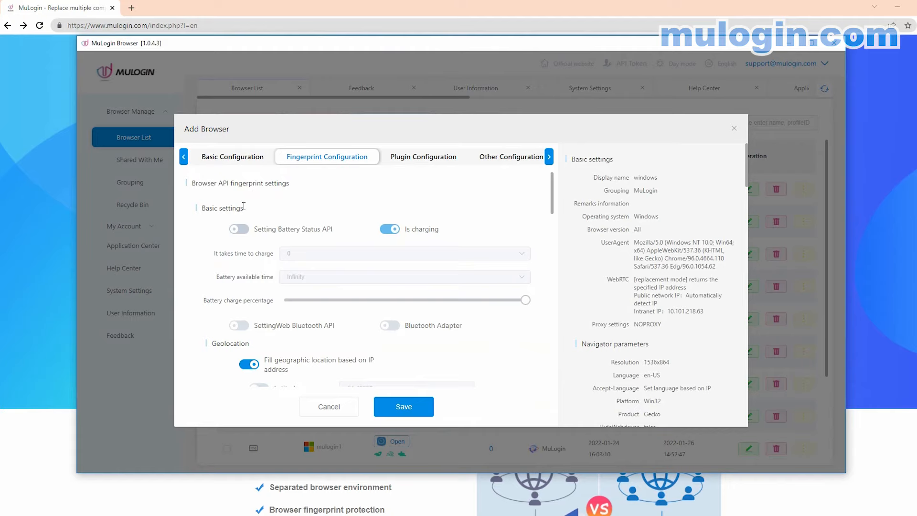
left_click_drag(202, 183, 266, 185)
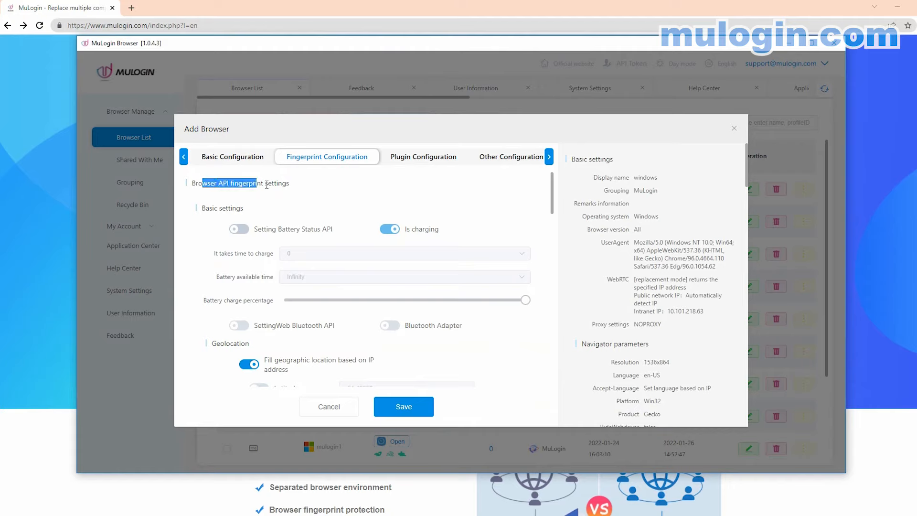
left_click(238, 230)
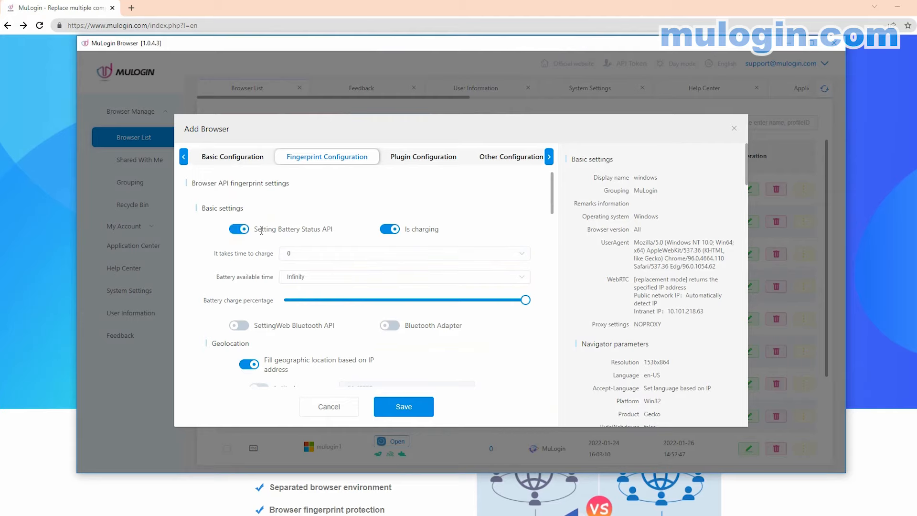
left_click(312, 256)
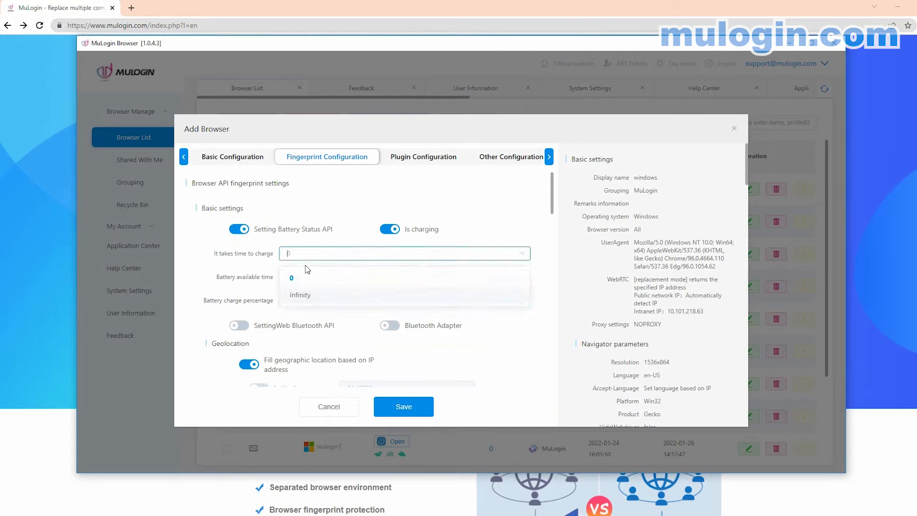
left_click(300, 296)
left_click(309, 277)
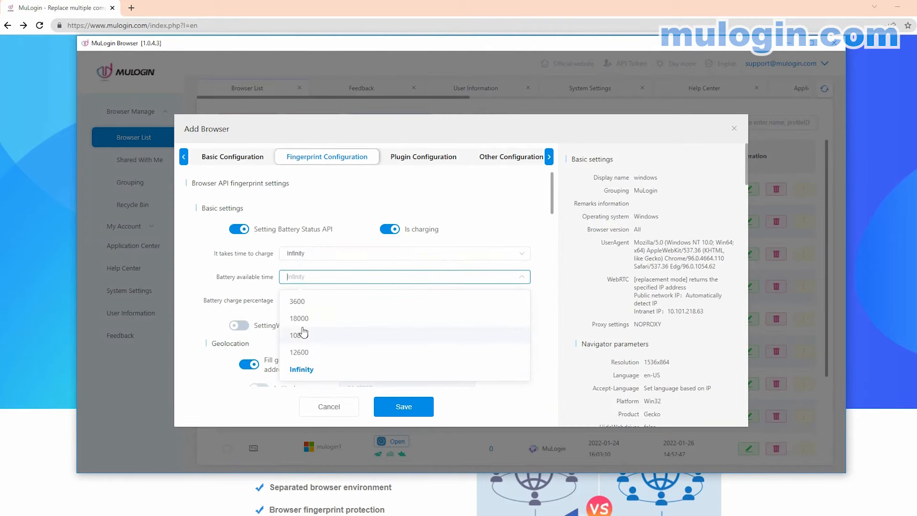
left_click(269, 304)
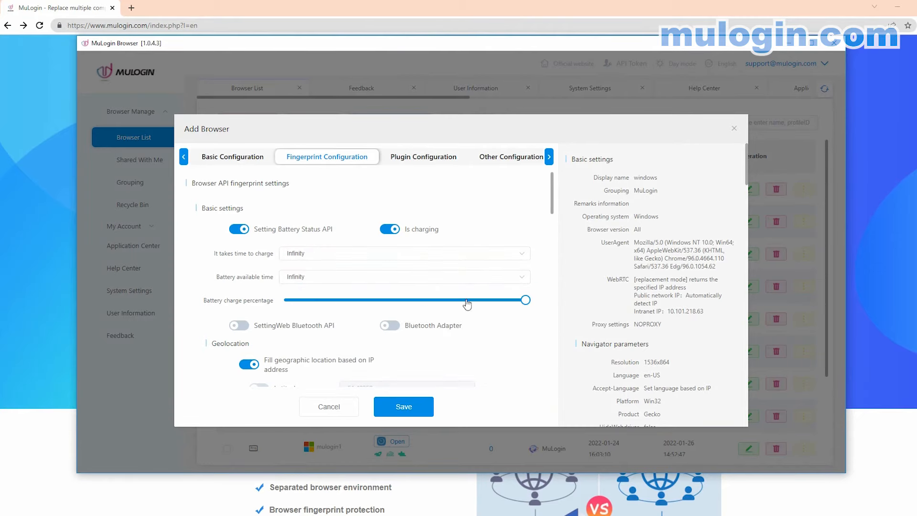
- Lower the battery charge percentage to about four-fifths of its range and disable the Battery Status API
mouse_move(524, 301)
left_click(474, 300)
mouse_move(467, 301)
left_mouse_down()
mouse_move(445, 300)
mouse_move(477, 300)
left_mouse_up()
left_click(242, 229)
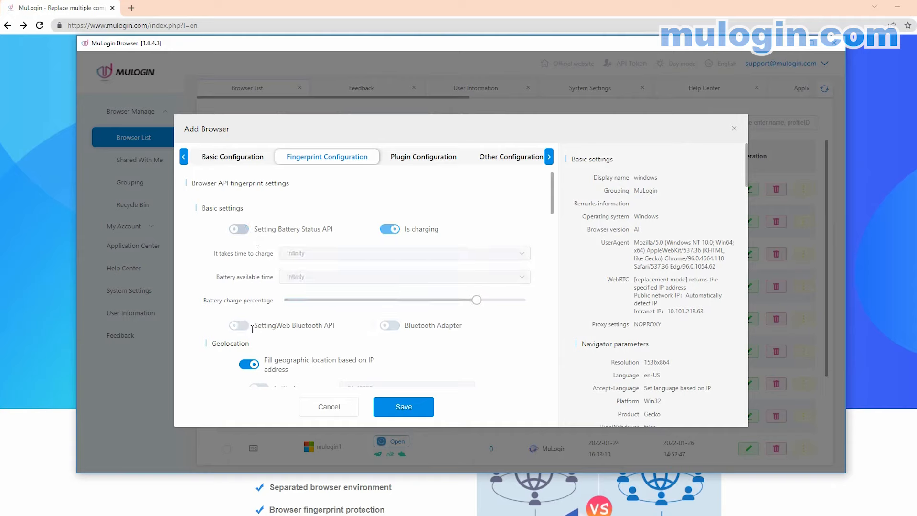
- Review the Web Bluetooth API, Bluetooth Adapter and Geolocation options in the fingerprint configuration
left_click_drag(259, 326, 334, 326)
left_click_drag(405, 325, 453, 326)
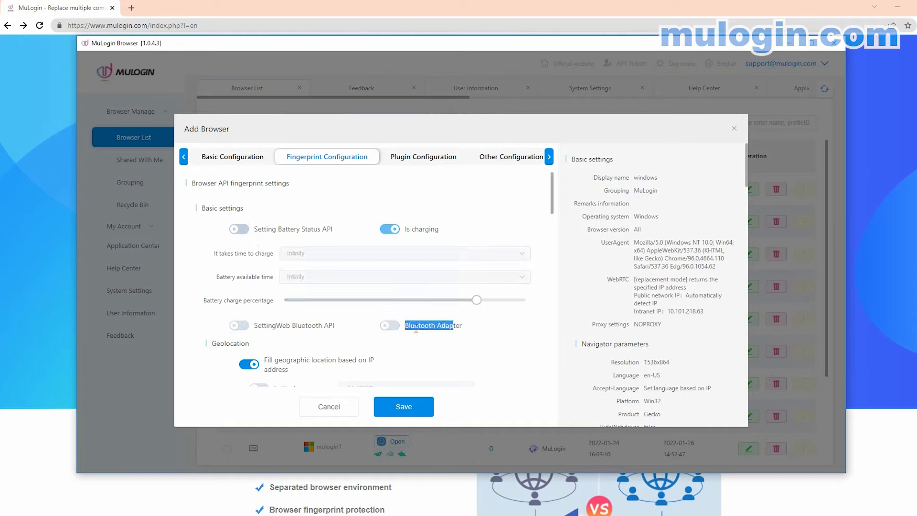
scroll(319, 324, "down", 2)
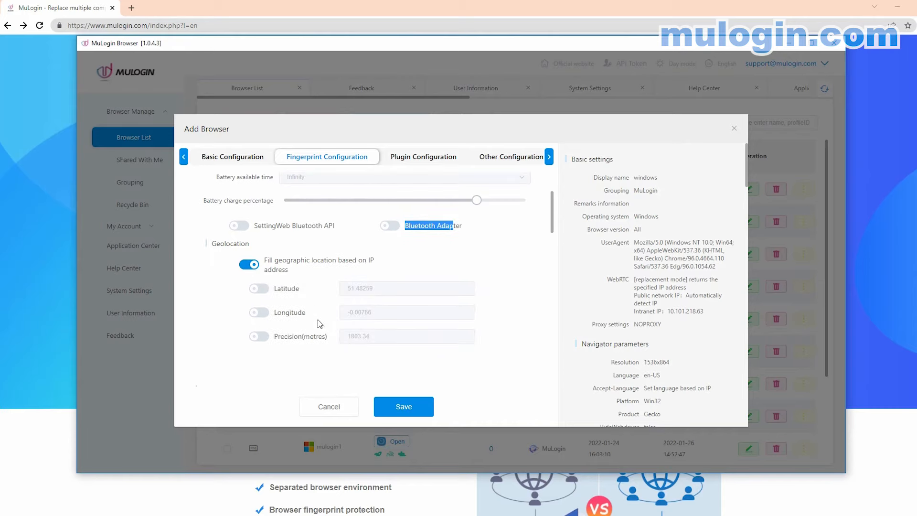
left_click_drag(221, 244, 250, 244)
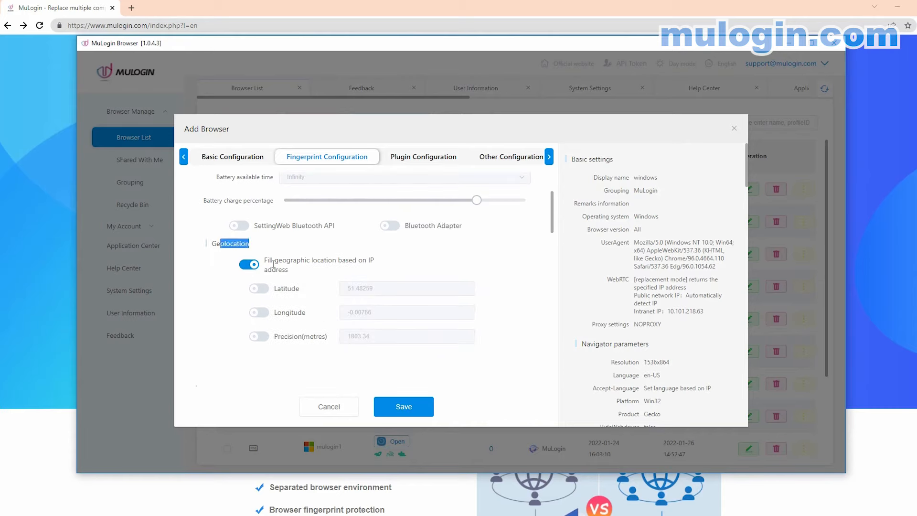
left_click(290, 282)
- Disable IP-based geolocation, enable custom latitude, longitude and precision, and set latitude to 51.48259111 and longitude to -0.00766344
left_click(249, 265)
left_click(259, 289)
left_click(258, 312)
left_click(259, 336)
left_click(387, 287)
type("111")
left_click(385, 311)
type("344")
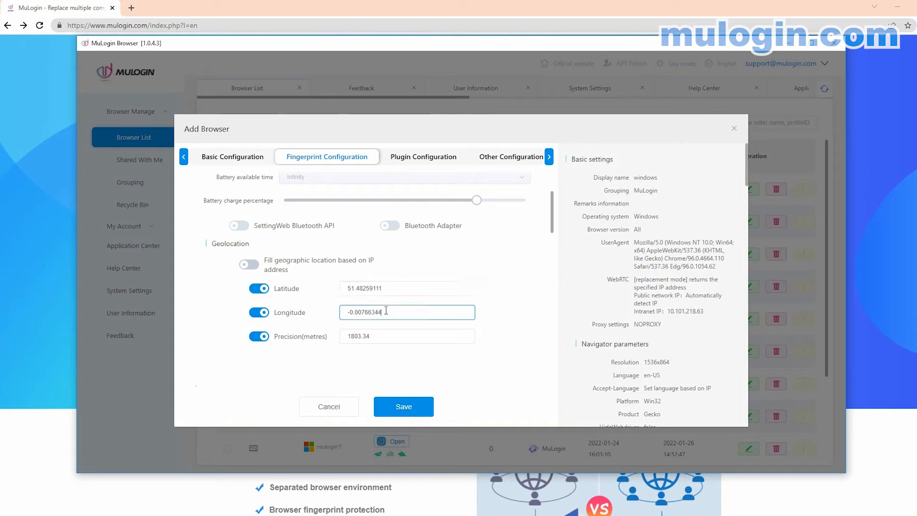
- Disable the custom latitude, longitude and precision, and re-enable filling the geographic location based on IP address
left_click(258, 289)
left_click(259, 312)
left_click(260, 337)
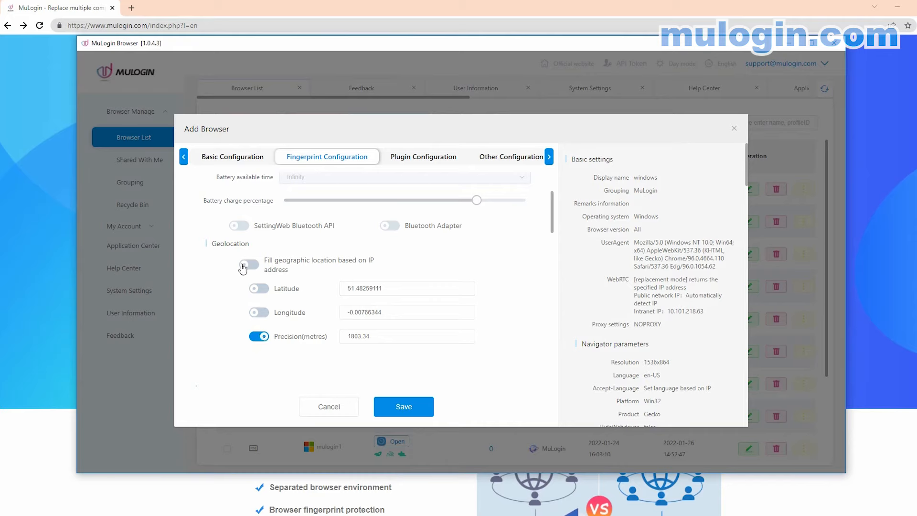
left_click(249, 264)
- Enable the SpeechSynthesis API setting, try the Mac OS voice list, and switch back to the Windows voice list
scroll(263, 272, "down", 3)
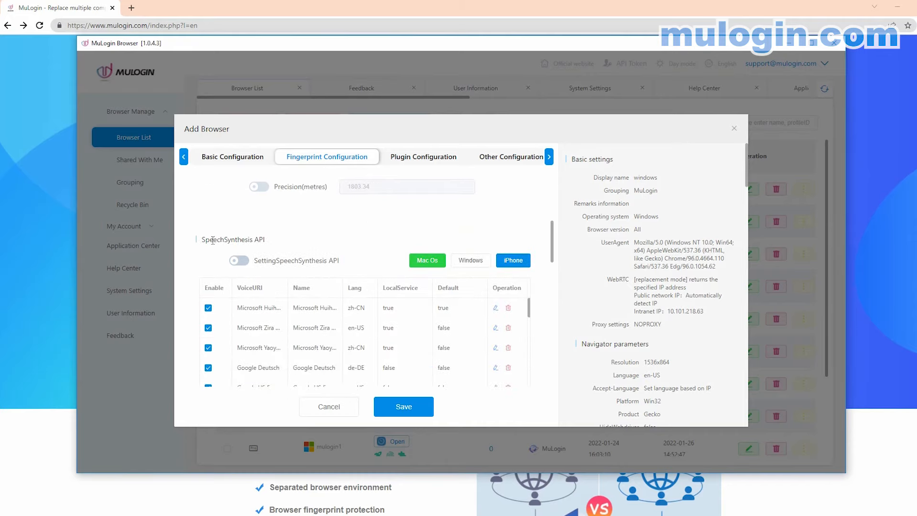
triple_click(225, 242)
left_click(244, 255)
left_click(238, 262)
scroll(259, 262, "down", 1)
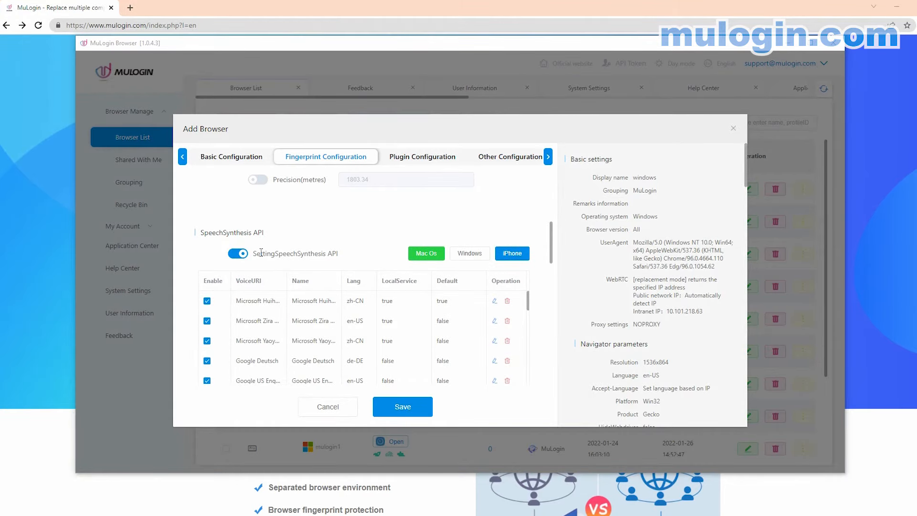
left_click(424, 254)
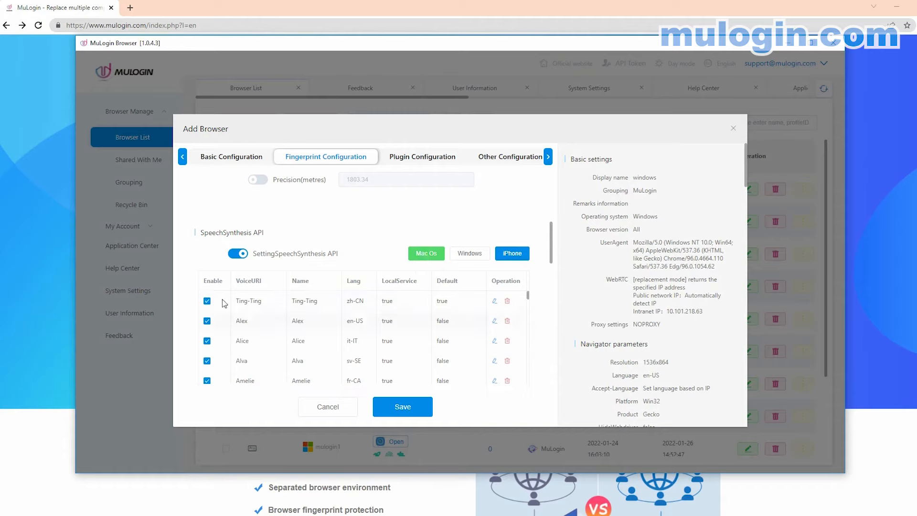
left_click(468, 254)
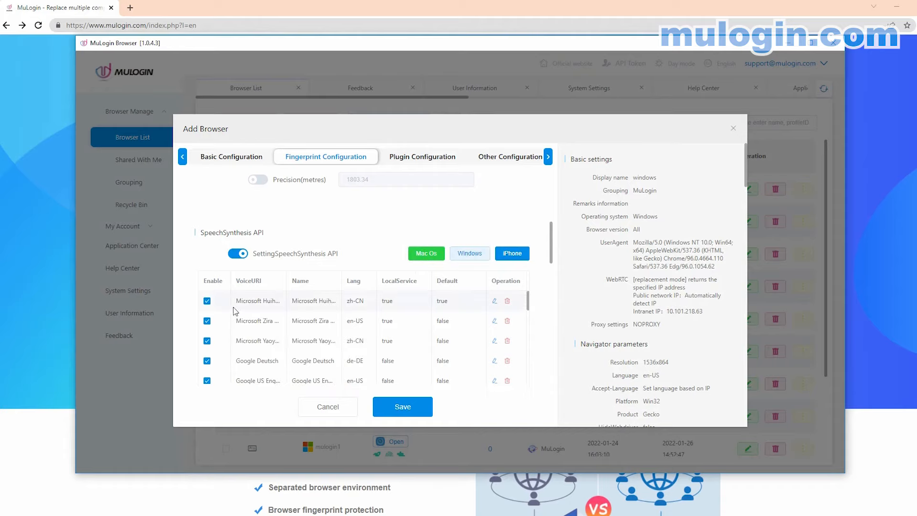
- Try the iPhone voice list for the SpeechSynthesis API and switch back to the Windows voice list
left_click(518, 257)
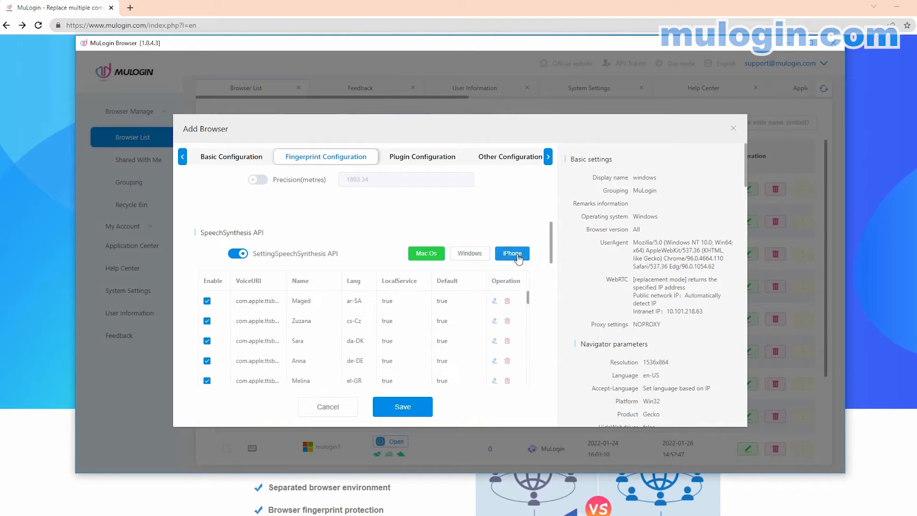
left_click(471, 256)
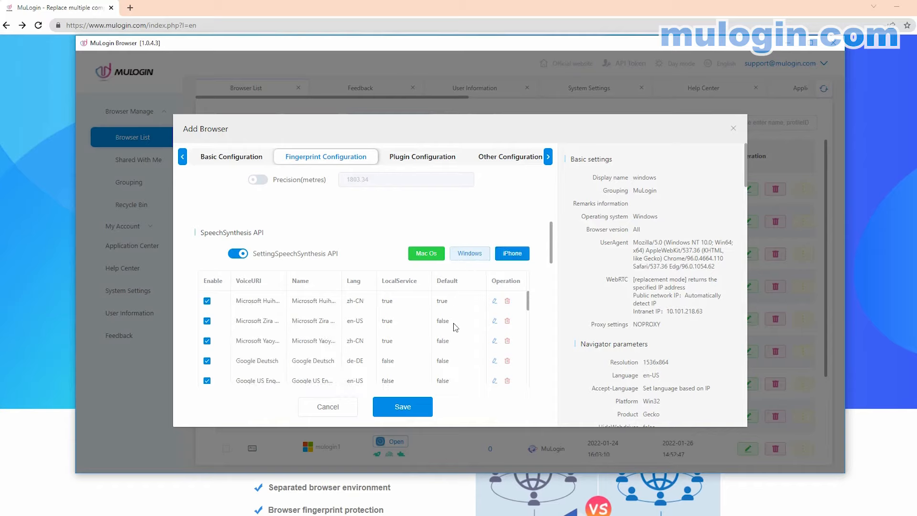
- Deselect all voices in the SpeechSynthesis list and reload the Windows voice list
scroll(536, 296, "down", 3)
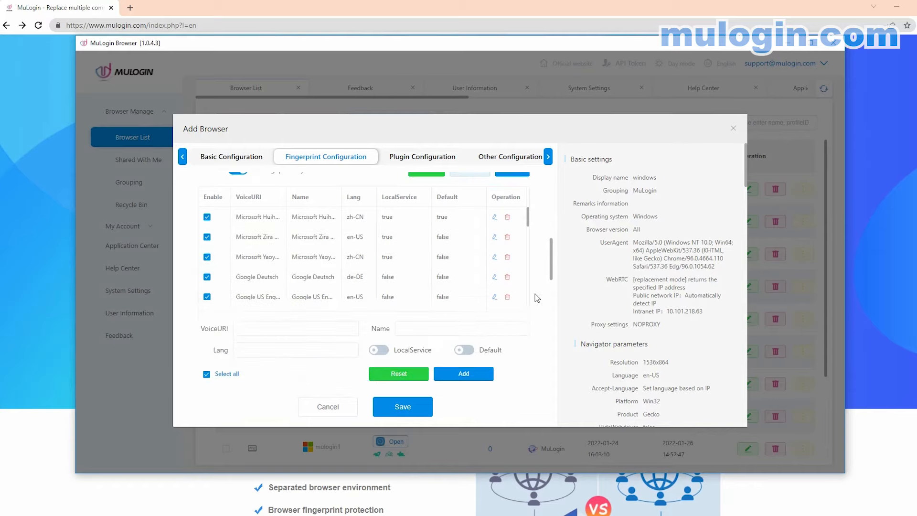
left_click(207, 359)
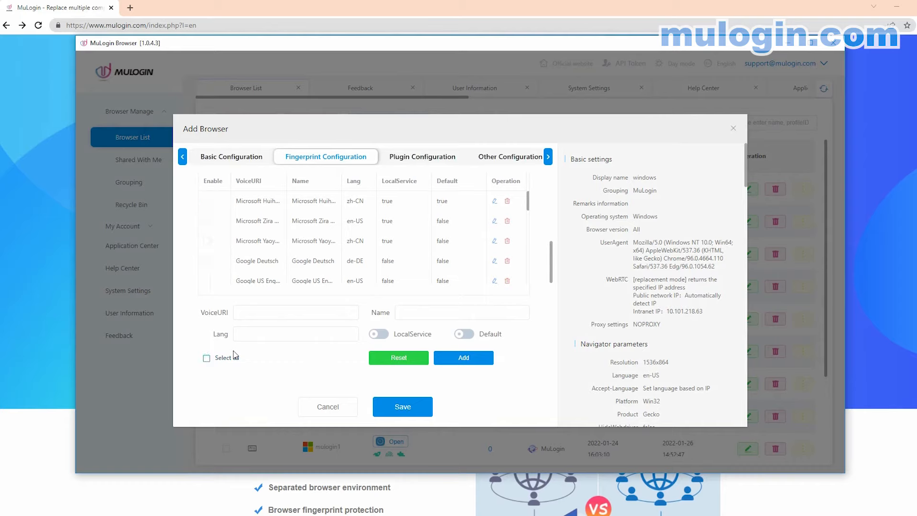
scroll(477, 306, "up", 2)
scroll(478, 307, "up", 1)
left_click_drag(635, 219, 661, 220)
left_click(470, 253)
- Review the SpeechSynthesis voice list and the VoiceURI and Name fields for adding a custom voice
scroll(523, 306, "down", 2)
scroll(542, 290, "down", 3)
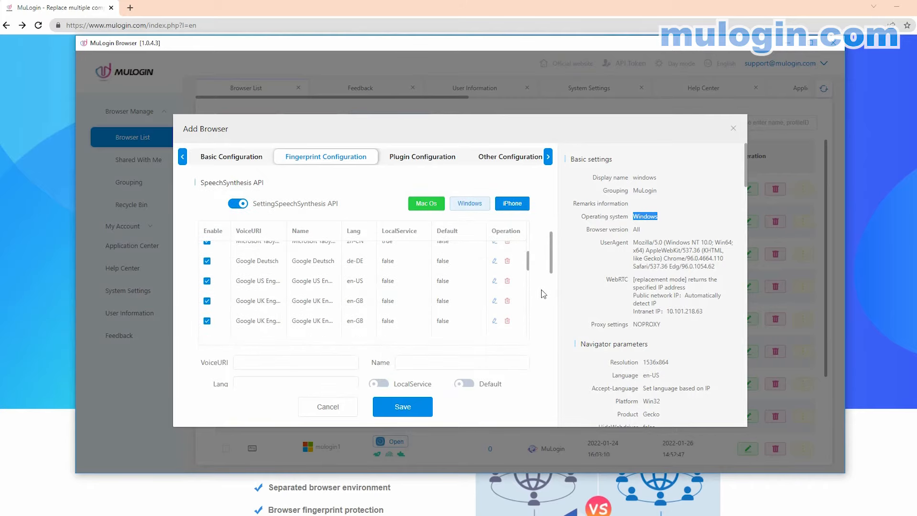
left_click(258, 264)
left_click(403, 262)
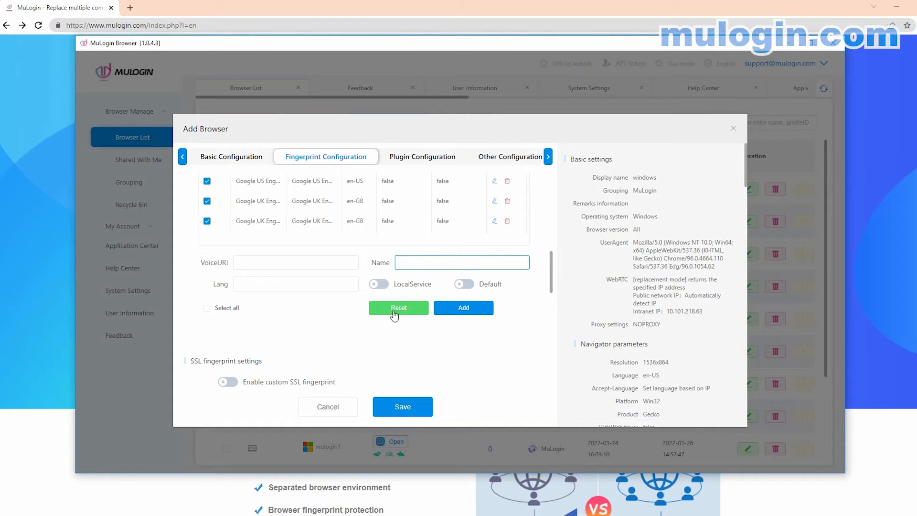
- Enable the custom SSL fingerprint and apply the Chrome SSL preset to its cipher suites
scroll(262, 335, "down", 1)
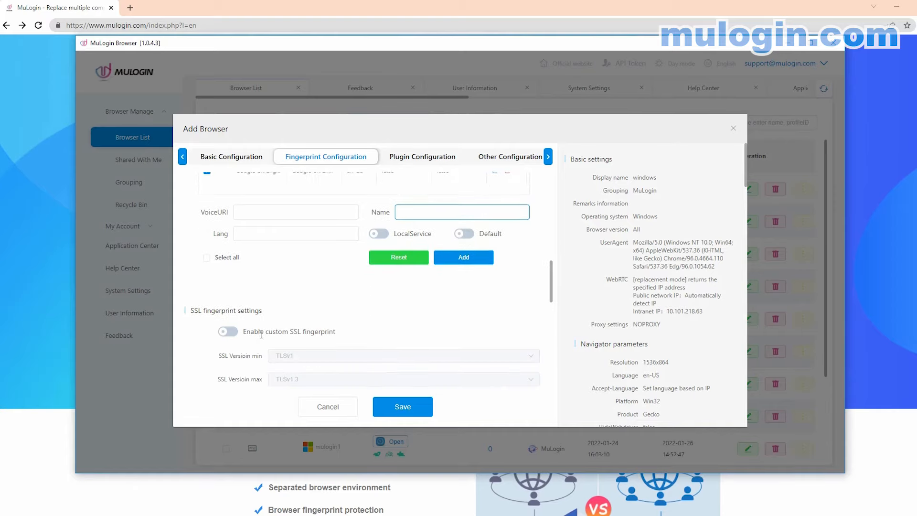
scroll(261, 335, "down", 1)
left_click_drag(205, 261, 259, 262)
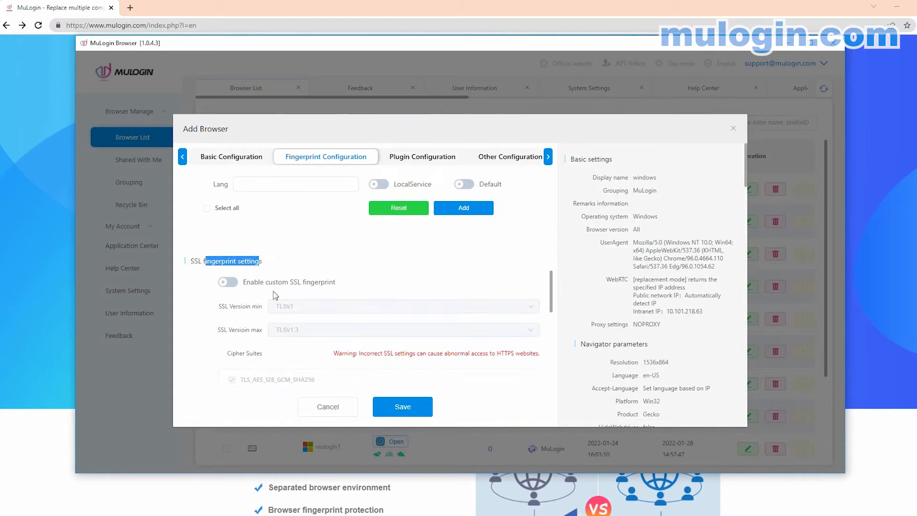
left_click(229, 283)
scroll(301, 311, "down", 1)
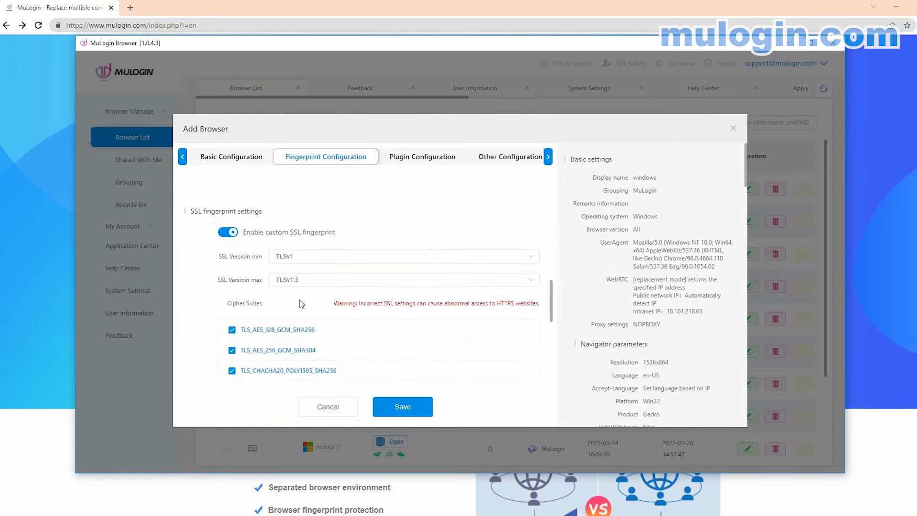
scroll(399, 328, "down", 6)
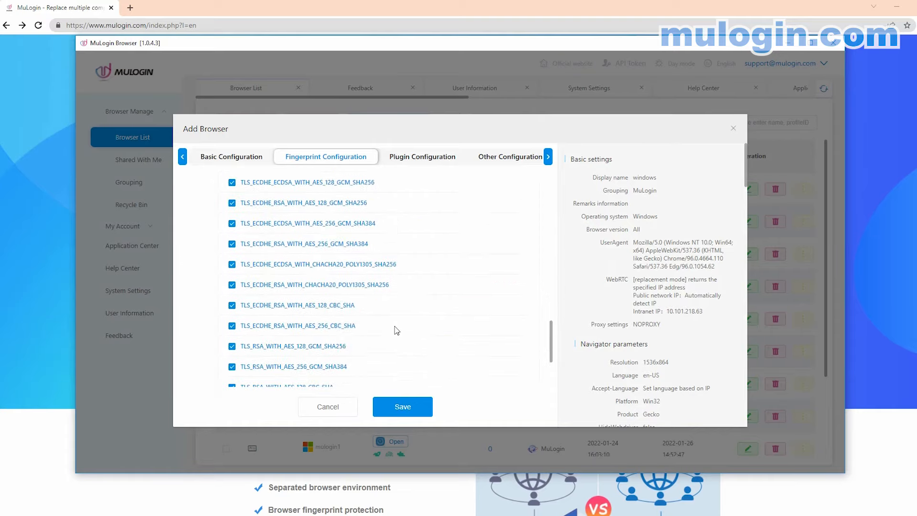
left_click(396, 384)
scroll(389, 354, "down", 1)
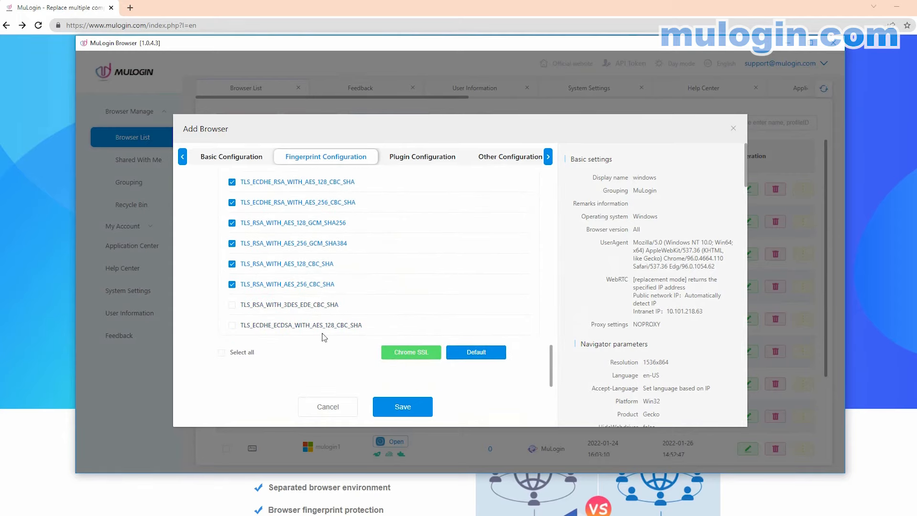
- Prohibit inheriting global plugin settings, select the Cookie-Editor and Google Translate plugins, and turn the prohibition off again
left_click(408, 158)
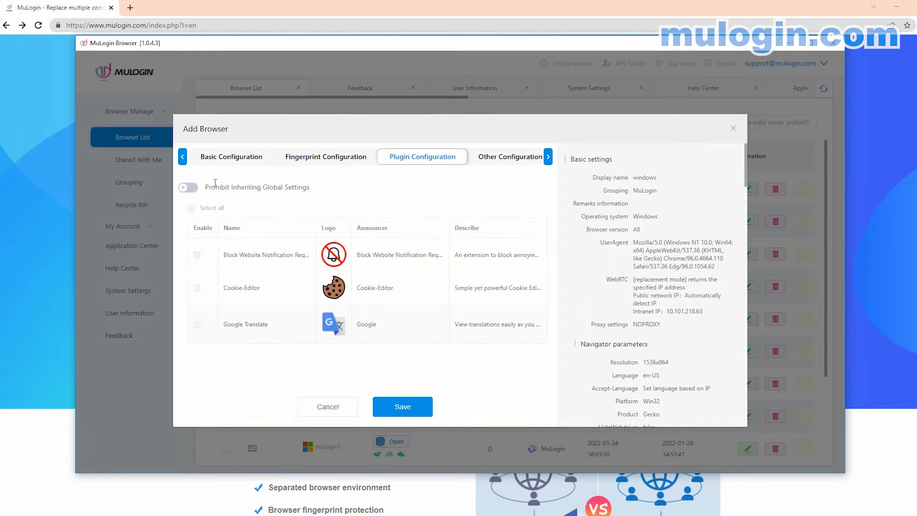
left_click(186, 191)
left_click(197, 287)
left_click(197, 325)
left_click(191, 189)
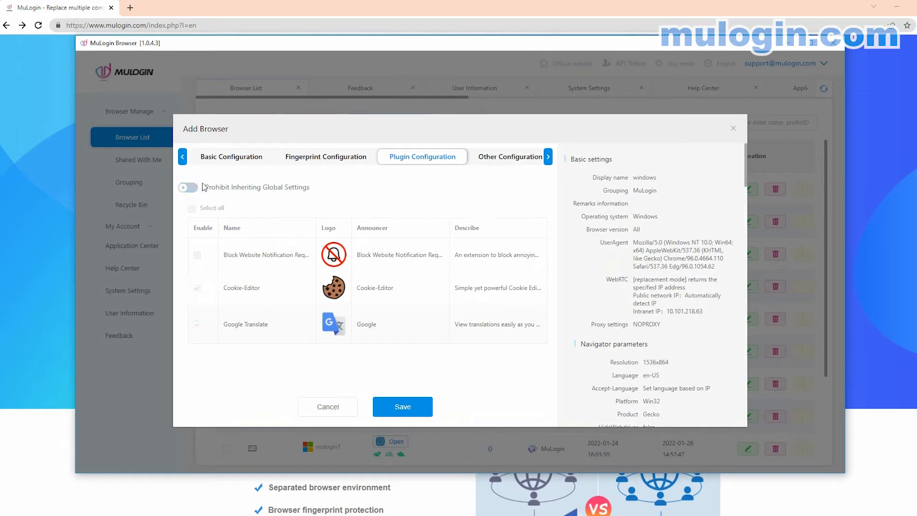
- Review the custom startup parameters, custom DNS and browser feature switches in the Other Configuration
left_click(497, 159)
left_click(265, 183)
left_click_drag(191, 183, 263, 198)
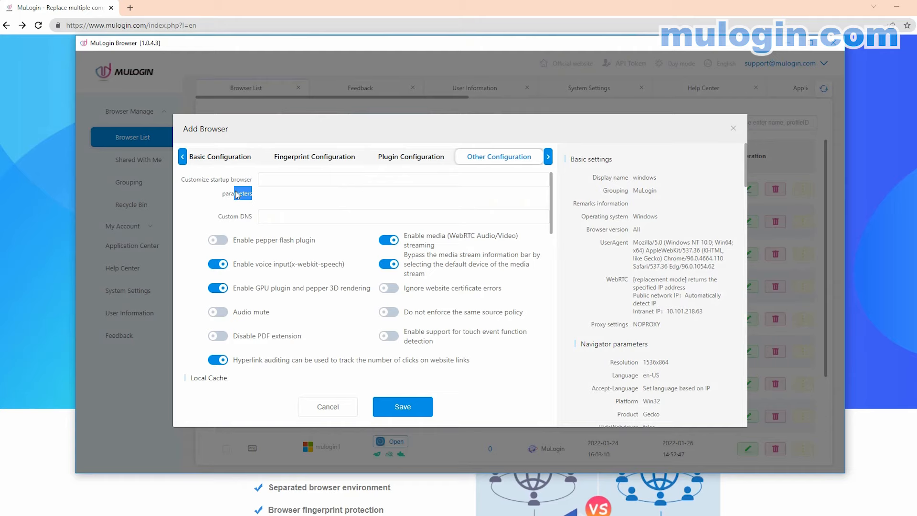
left_click(267, 180)
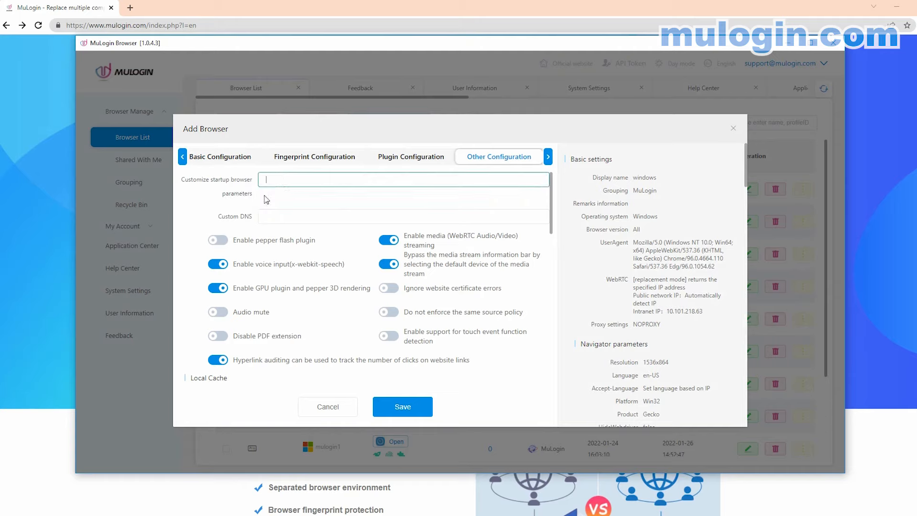
left_click_drag(228, 216, 244, 217)
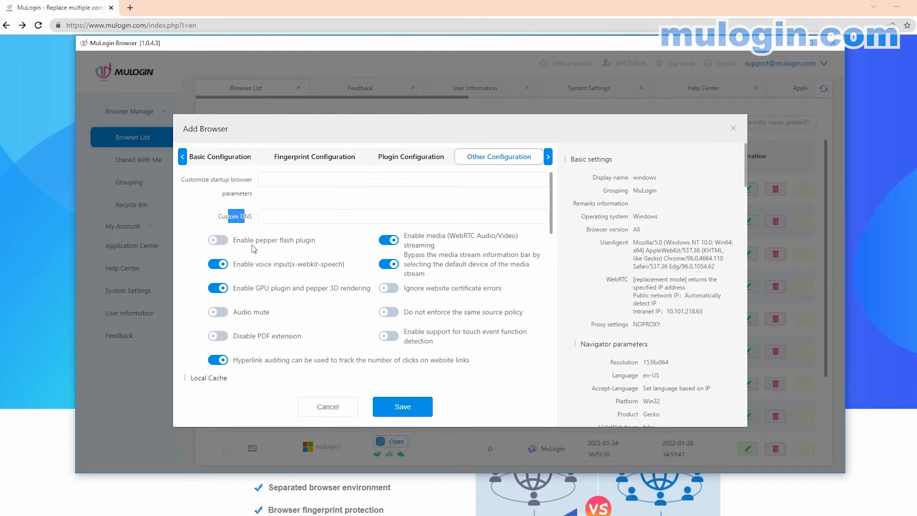
scroll(243, 244, "down", 1)
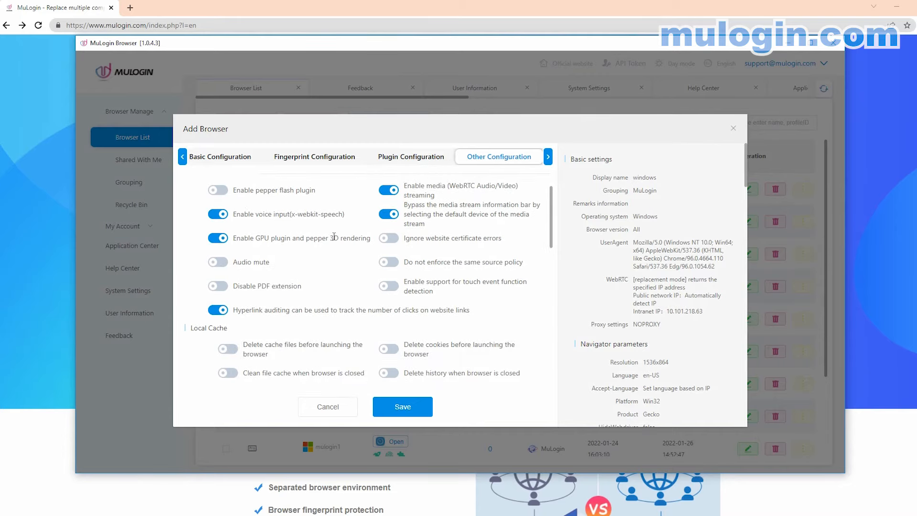
- Enable all four Local Cache options for deleting cache files, cookies and history and cleaning the file cache on closing
scroll(334, 236, "down", 1)
left_click_drag(201, 278, 232, 279)
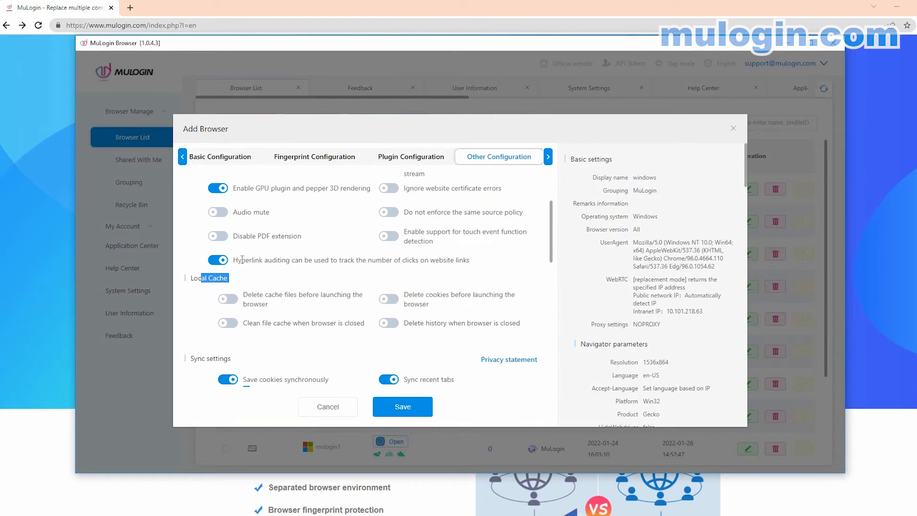
scroll(218, 302, "down", 1)
left_click(228, 249)
left_click(228, 272)
left_click(382, 249)
left_click(386, 273)
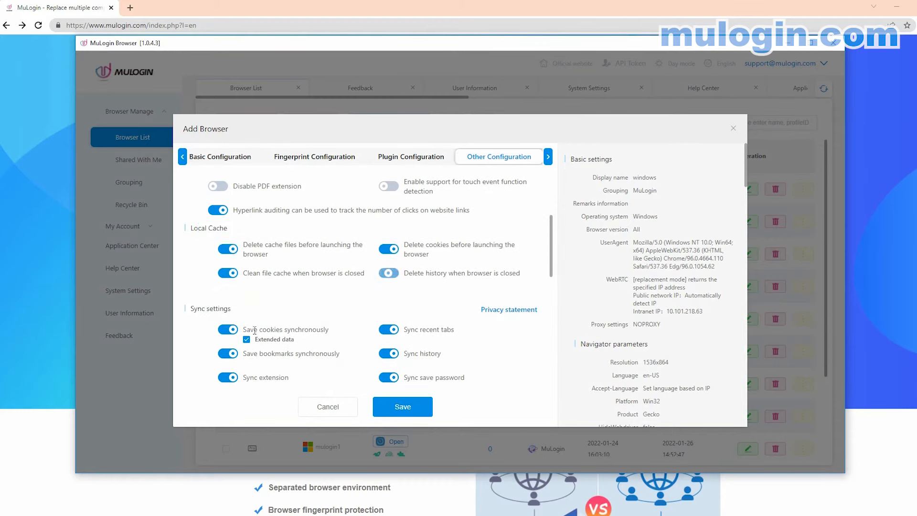
- Disable syncing of cookies, bookmarks, extensions, recent tabs, history and saved passwords
left_click(228, 330)
left_click(228, 354)
left_click(386, 377)
left_click(387, 353)
left_click(387, 329)
left_click(227, 377)
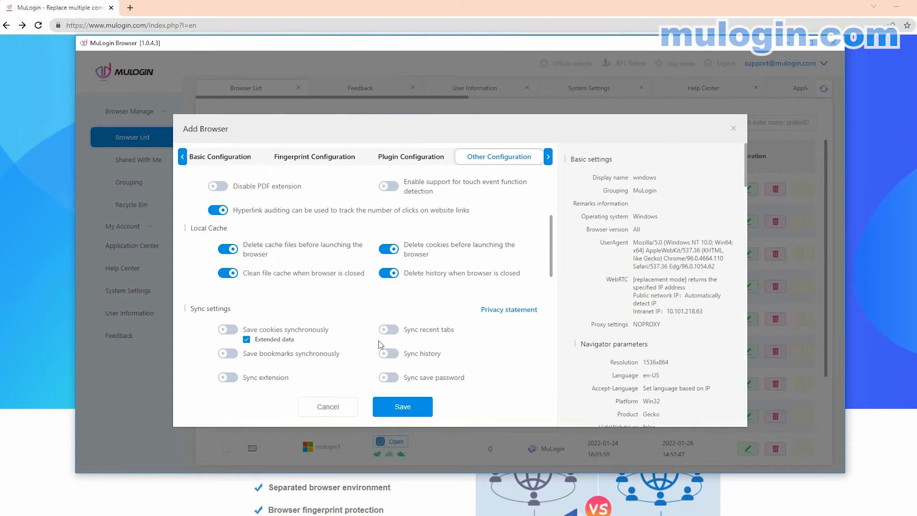
- Leave only file cache cleaning on closing enabled in Local Cache, and re-enable syncing of recent tabs, history, saved passwords, cookies and bookmarks
left_click(227, 249)
left_click(388, 248)
left_click(388, 329)
left_click(388, 353)
left_click(388, 377)
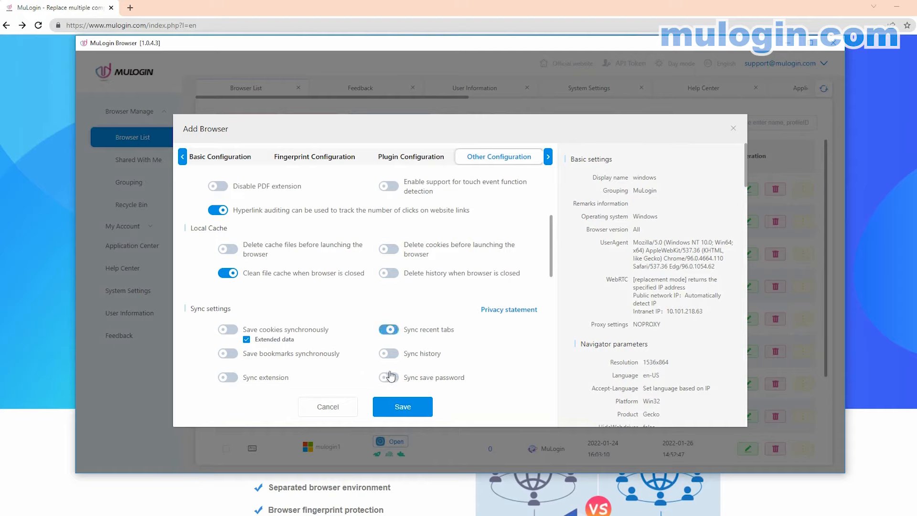
left_click(228, 329)
left_click(227, 353)
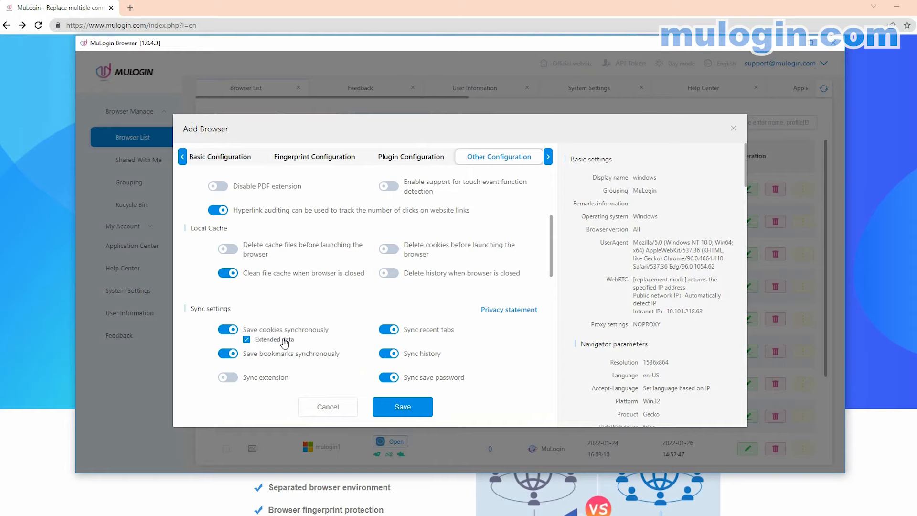
- Generate a random computer name and a random Mac address in the anti-leakage settings
scroll(284, 342, "down", 3)
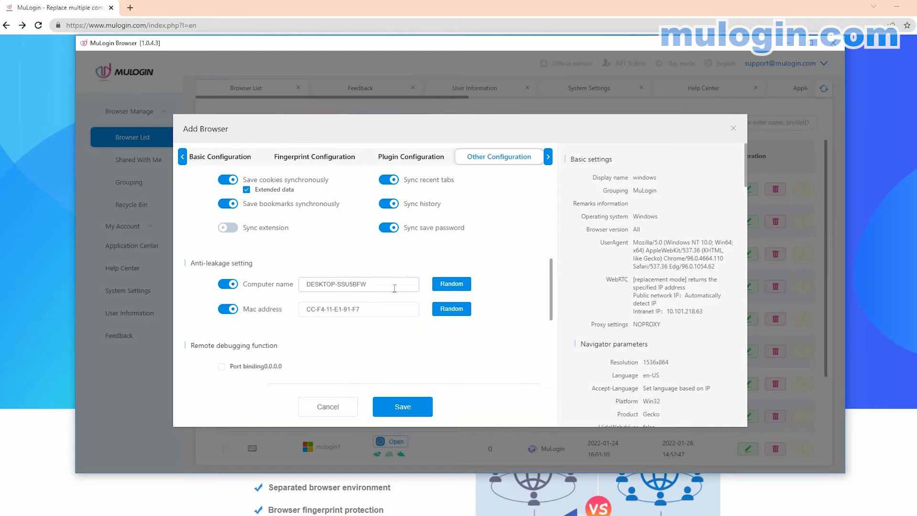
left_click(443, 285)
left_click(443, 288)
left_click_drag(363, 285, 311, 285)
left_click_drag(363, 309, 322, 310)
left_click(446, 311)
left_click(445, 311)
left_click_drag(377, 311, 336, 311)
left_click(378, 311)
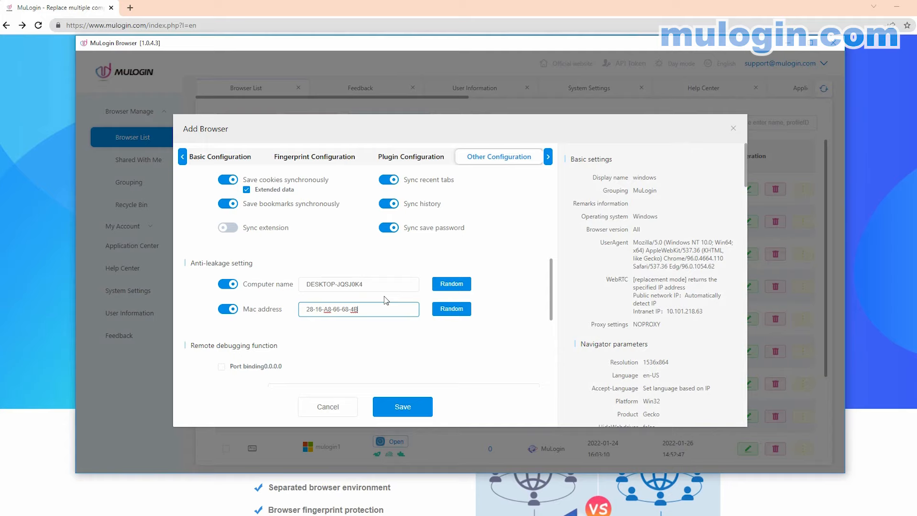
- Review the remote debugging function and the port scan protection settings with its port whitelist
scroll(386, 300, "down", 5)
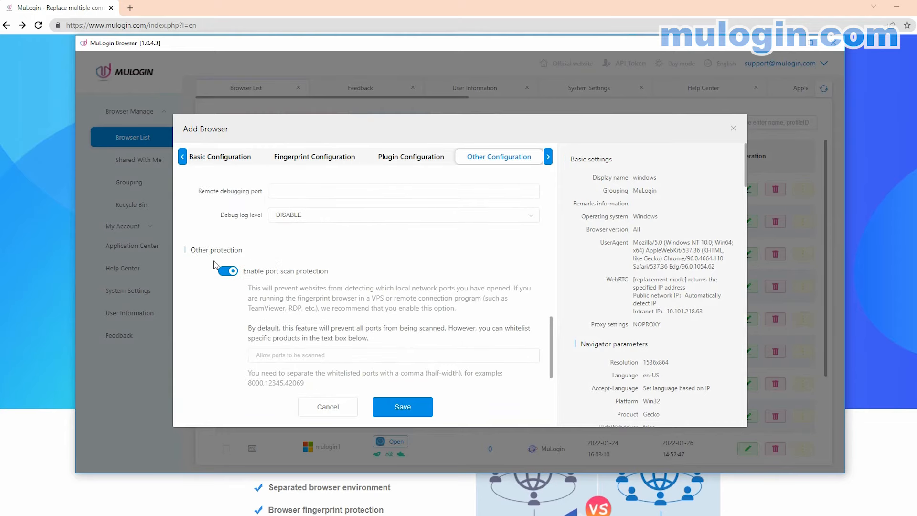
scroll(289, 287, "down", 1)
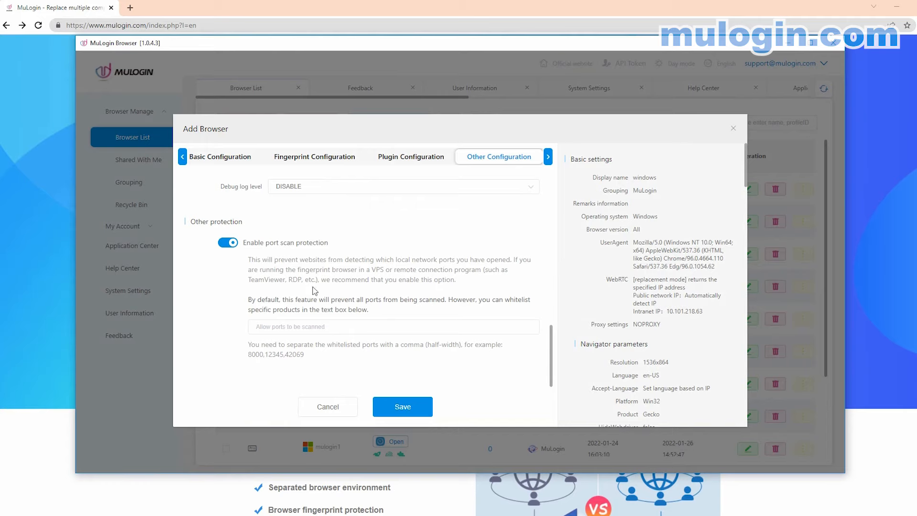
scroll(308, 288, "up", 5)
scroll(399, 276, "up", 1)
- Review the header customization settings and the command line options of the Auxiliary Startup Configuration
left_click(547, 157)
left_click(380, 162)
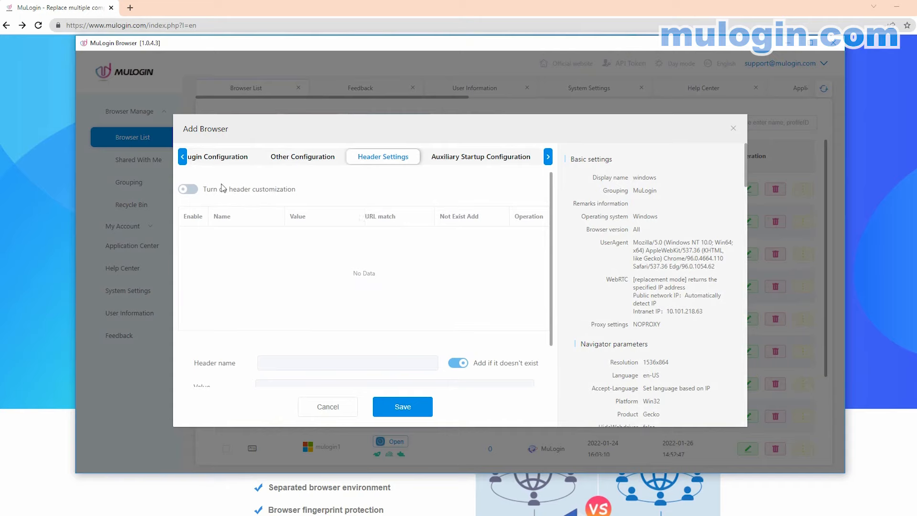
left_click(482, 159)
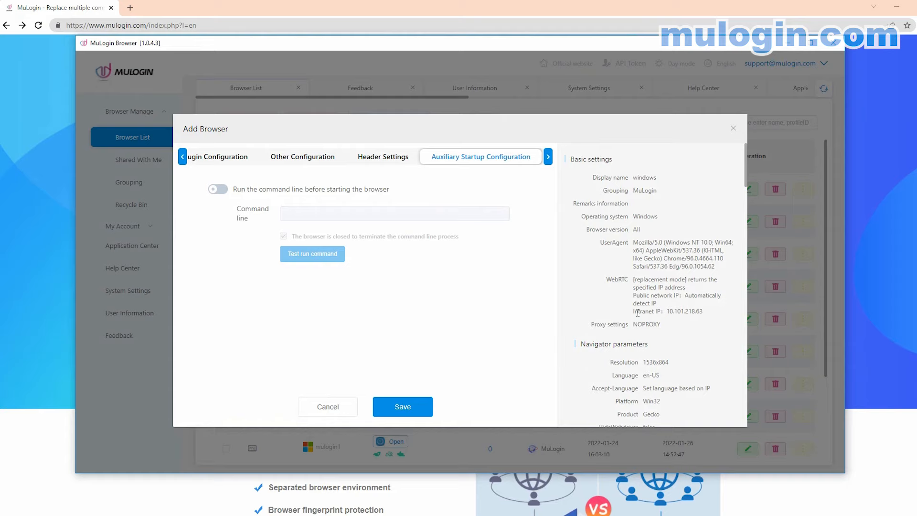
- Check the full configuration summary of the windows profile and save the new browser
scroll(644, 277, "down", 8)
scroll(640, 312, "down", 10)
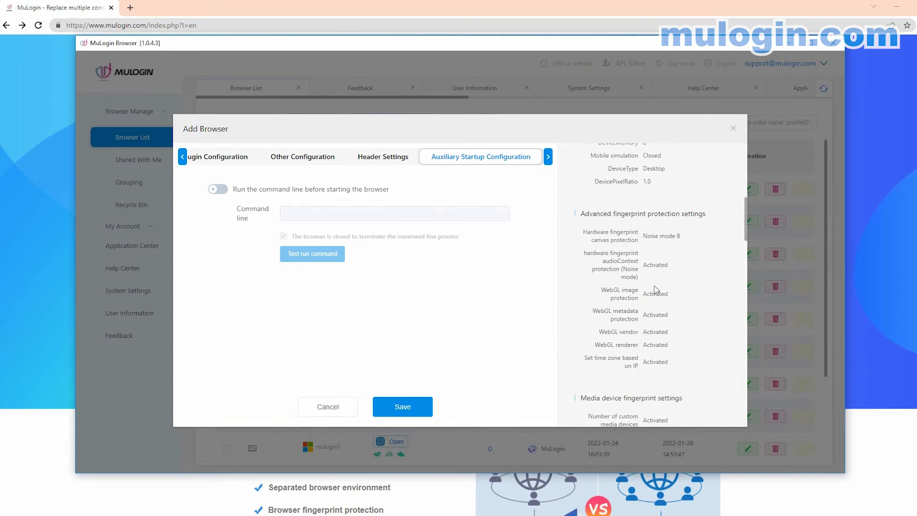
left_click_drag(650, 282, 687, 282)
scroll(645, 314, "down", 3)
left_click_drag(649, 334, 670, 333)
scroll(671, 331, "down", 4)
scroll(671, 331, "down", 12)
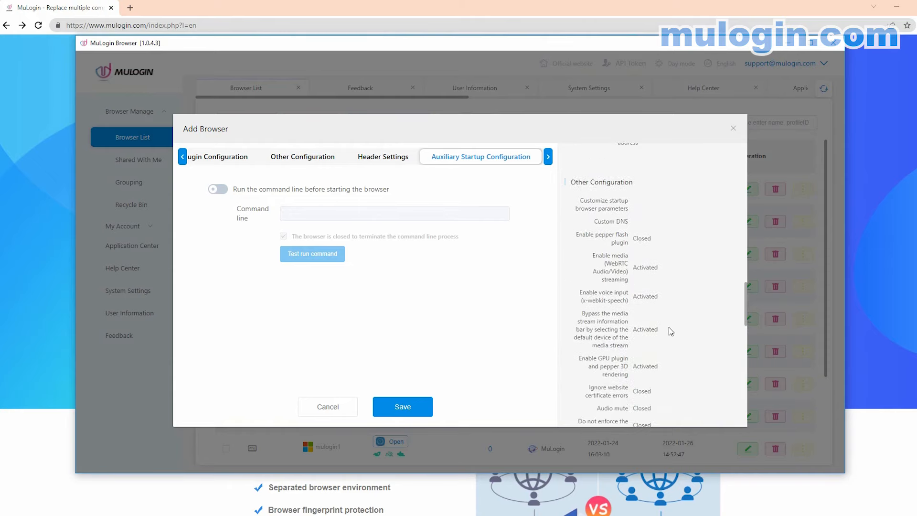
scroll(671, 332, "down", 7)
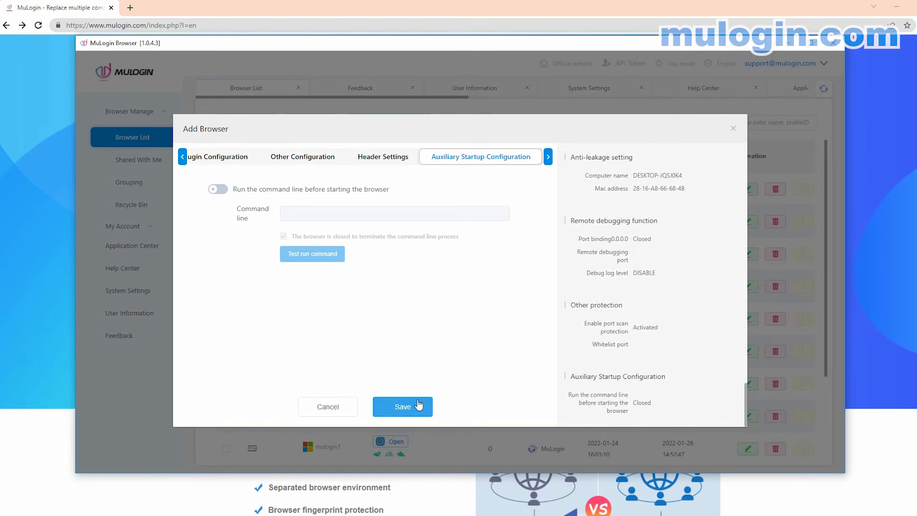
left_click(401, 407)
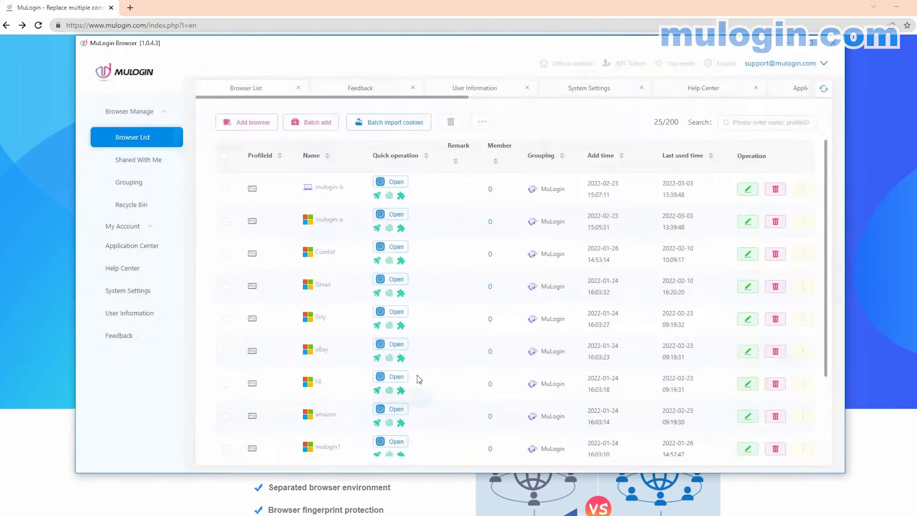
- Start adding another browser with the display name mac and the Amazon icon, and assign it to the MuLogin grouping
left_click(244, 123)
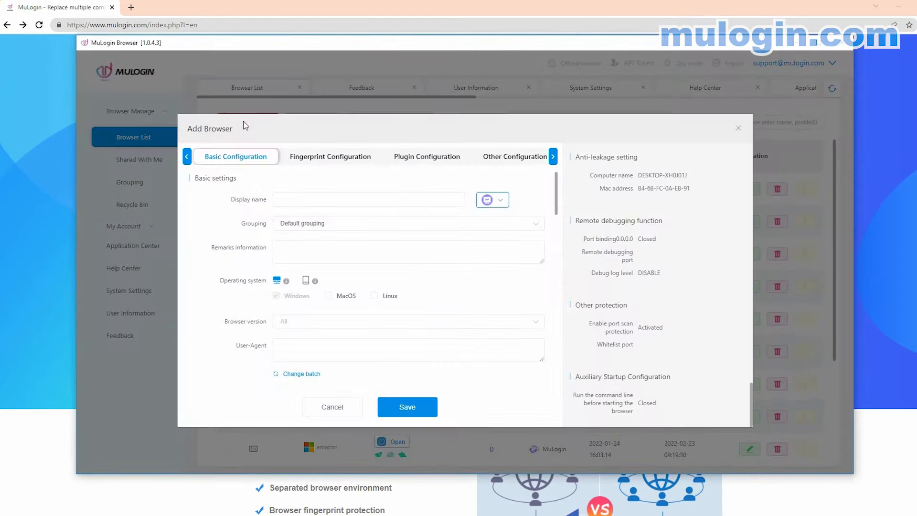
left_click(284, 194)
type("mac")
left_click(500, 199)
scroll(512, 273, "down", 3)
scroll(511, 274, "down", 2)
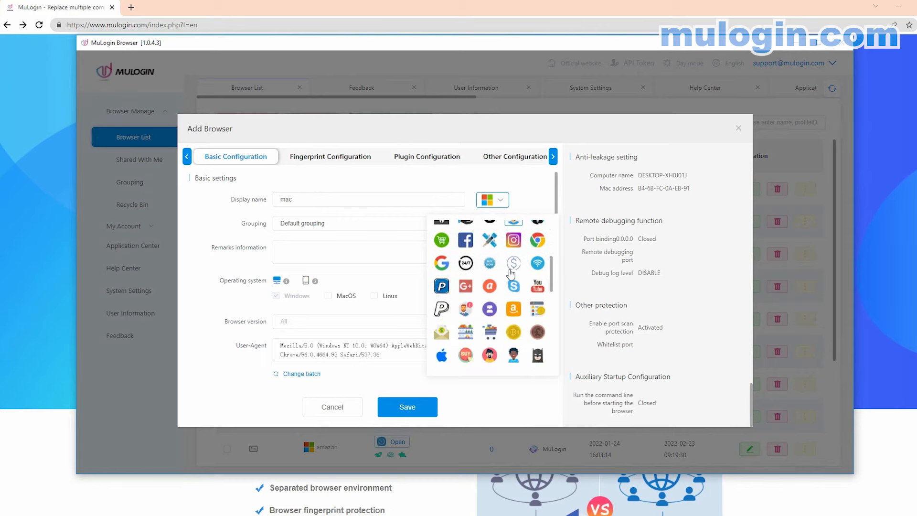
left_click(514, 307)
left_click(332, 224)
left_click(319, 263)
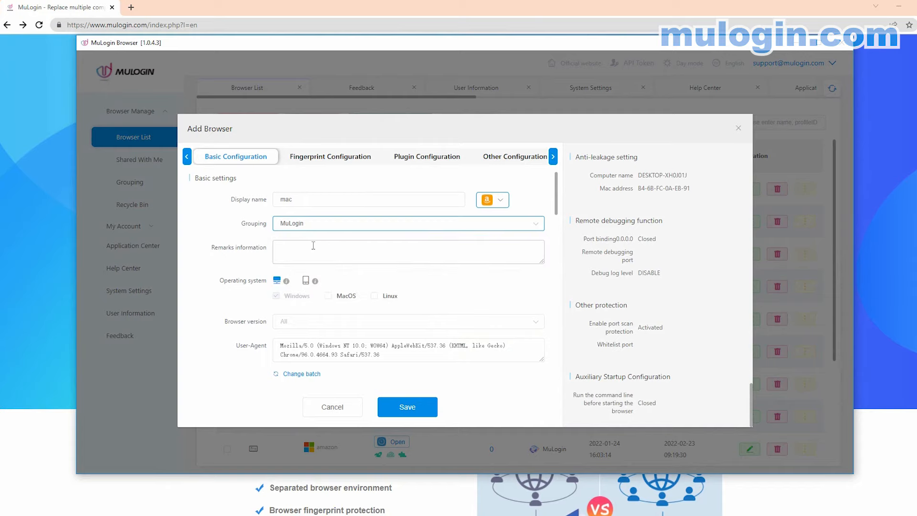
- Change the mac profile's operating system from Windows to MacOS and check its Macintosh User-Agent string
left_click(332, 297)
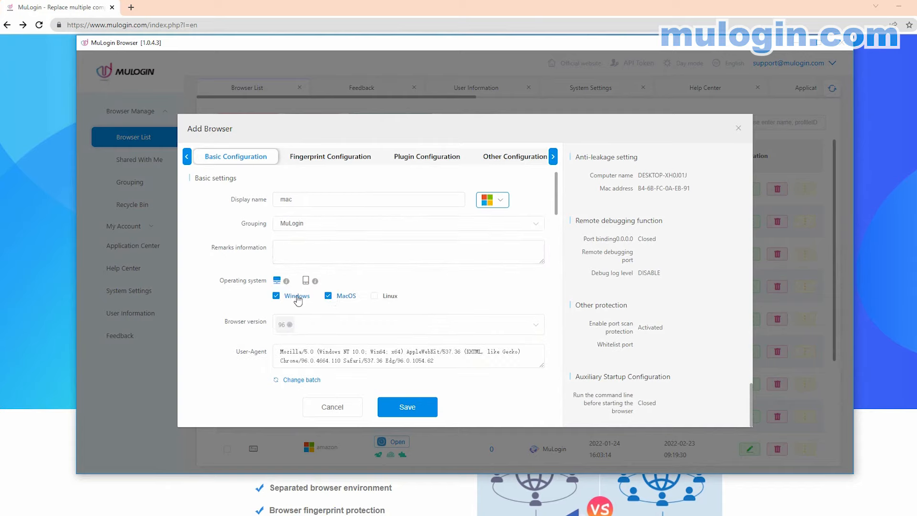
left_click(277, 296)
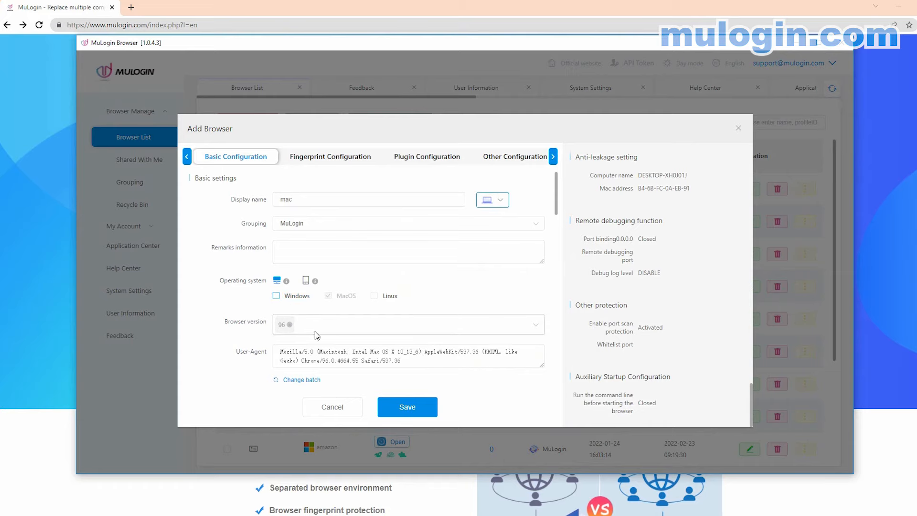
left_click_drag(326, 352, 361, 351)
- Set the mac profile's proxy type to SOCKS5
scroll(367, 327, "down", 1)
scroll(367, 328, "down", 2)
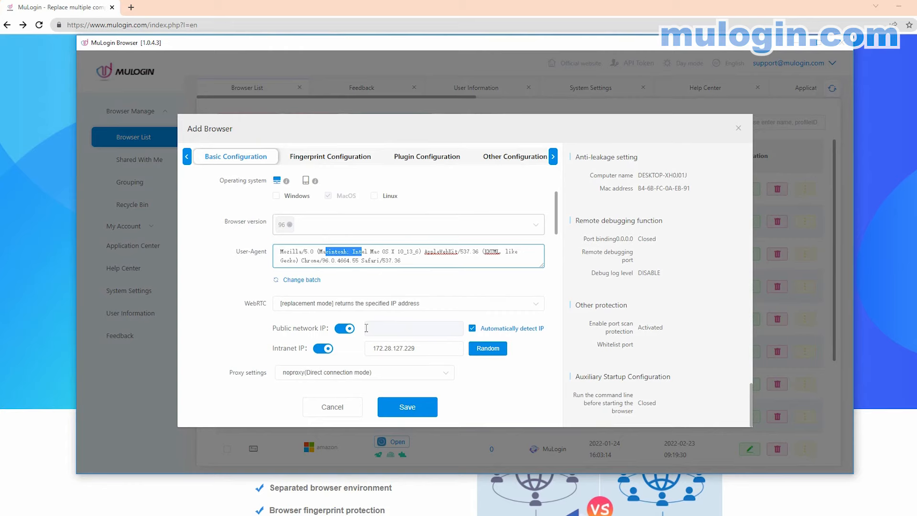
scroll(367, 327, "down", 1)
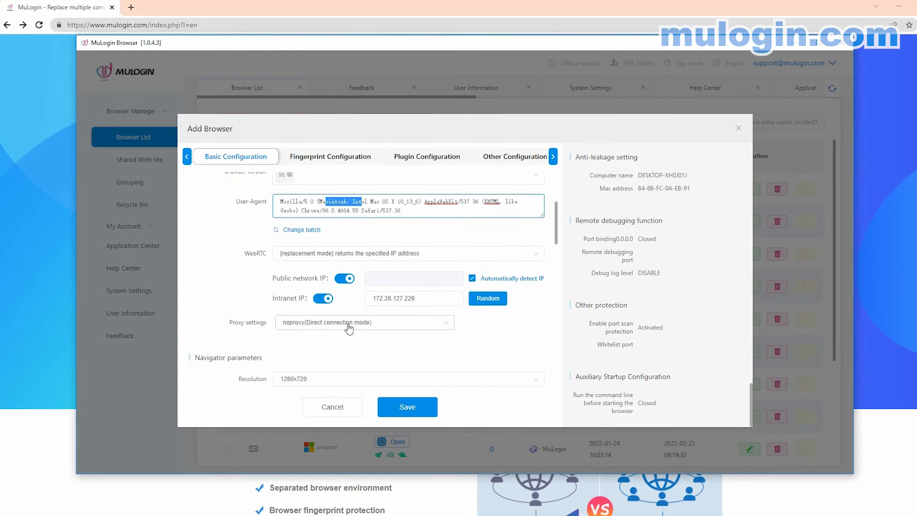
left_click(349, 327)
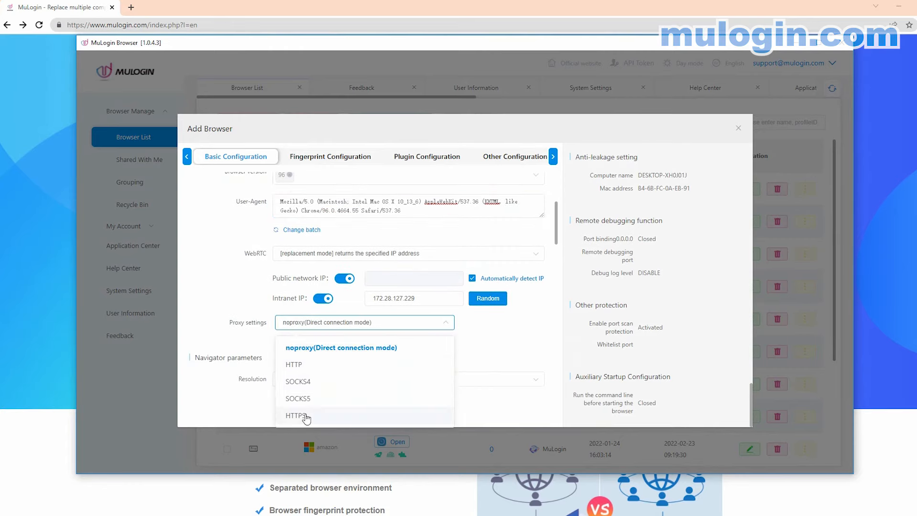
left_click(305, 399)
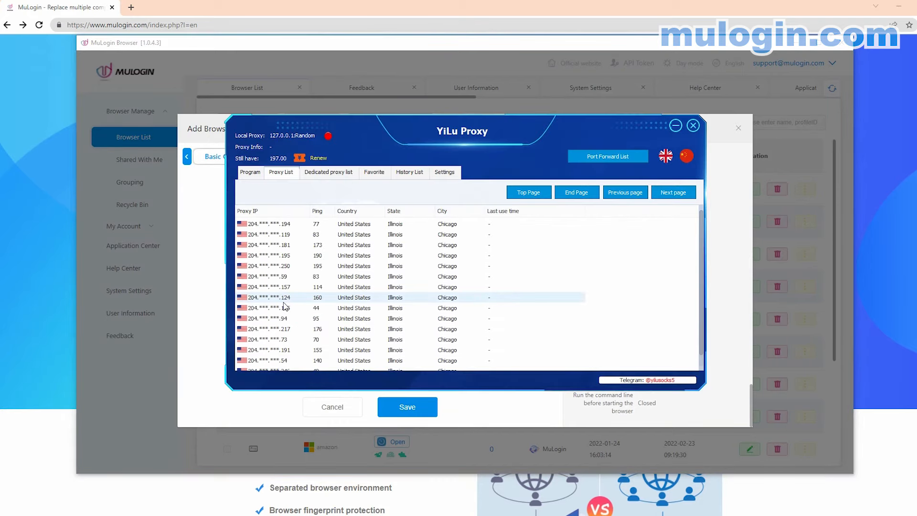
- In YiLu Proxy, forward the Chicago, Illinois proxy with ping 44 to the free port 5500
right_click(275, 306)
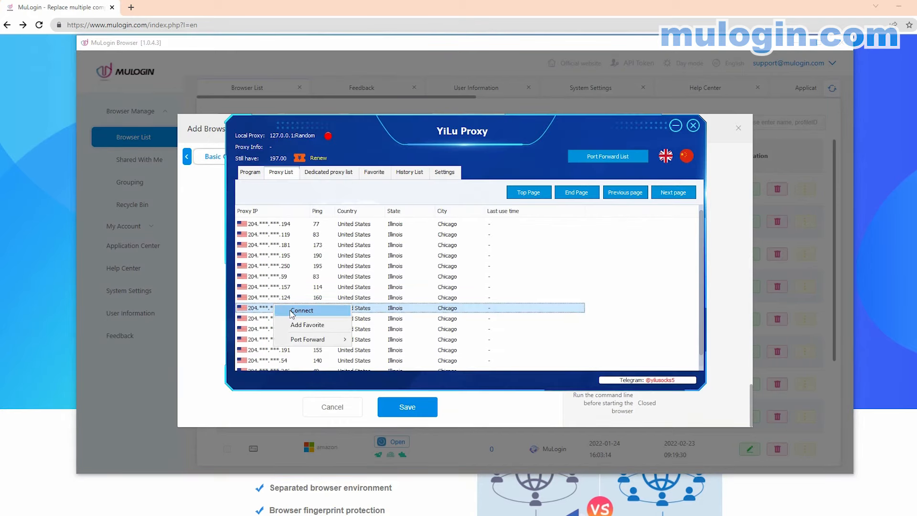
mouse_move(329, 343)
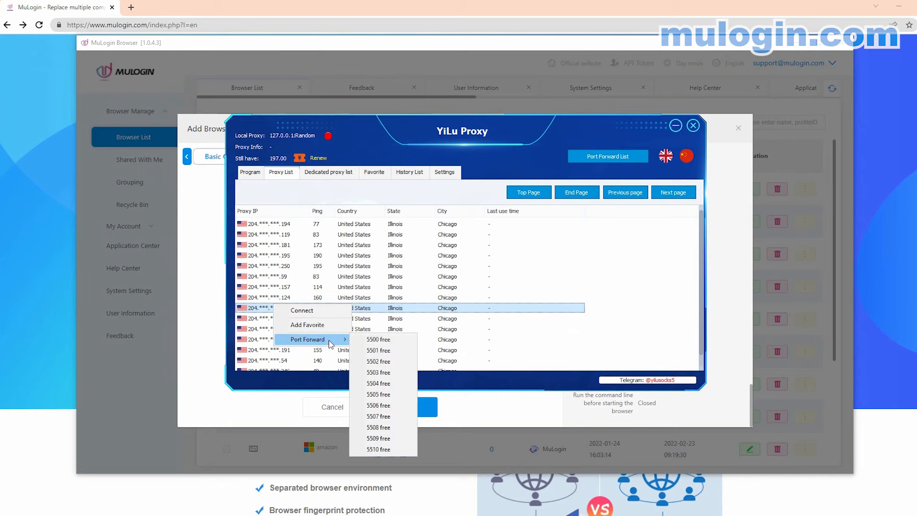
left_click(379, 340)
- Enter proxy IP address 127.0.0.1 and port 5500 in the MuLogin profile, and check the network connection
left_click(302, 346)
type("127.0.0.1")
left_click(303, 368)
type("5500")
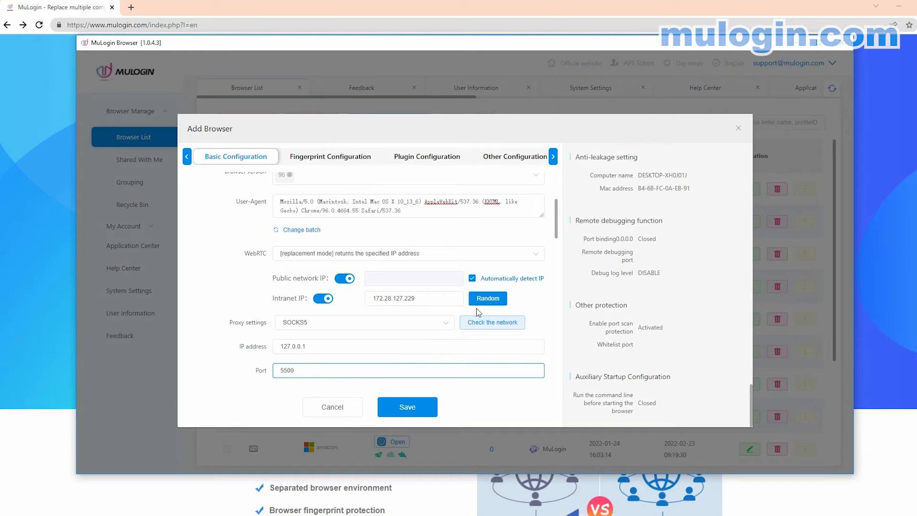
scroll(477, 308, "down", 1)
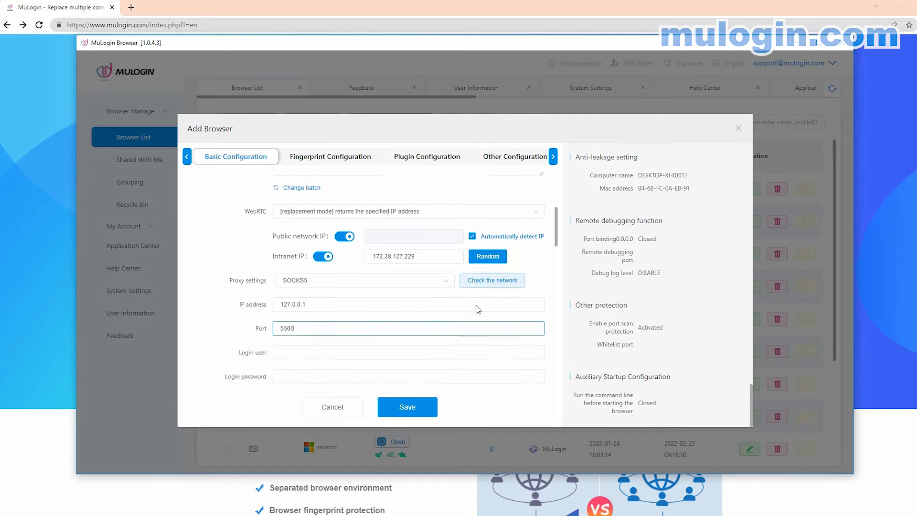
left_click(476, 275)
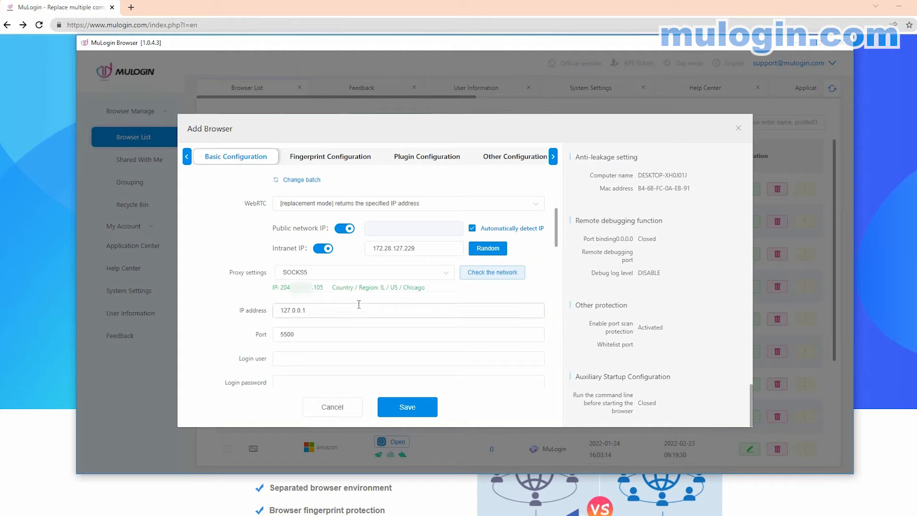
- Set the screen resolution in the Navigator parameters to 1280x960
scroll(358, 304, "down", 4)
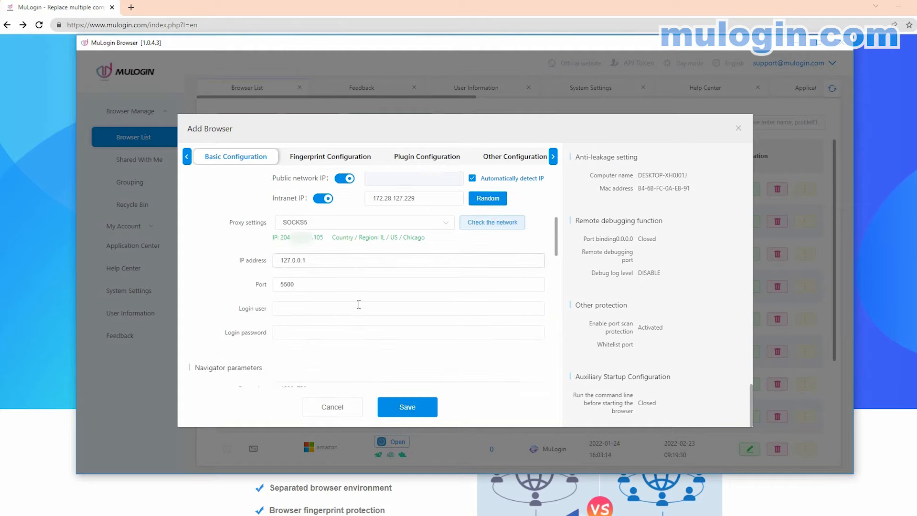
scroll(316, 311, "down", 1)
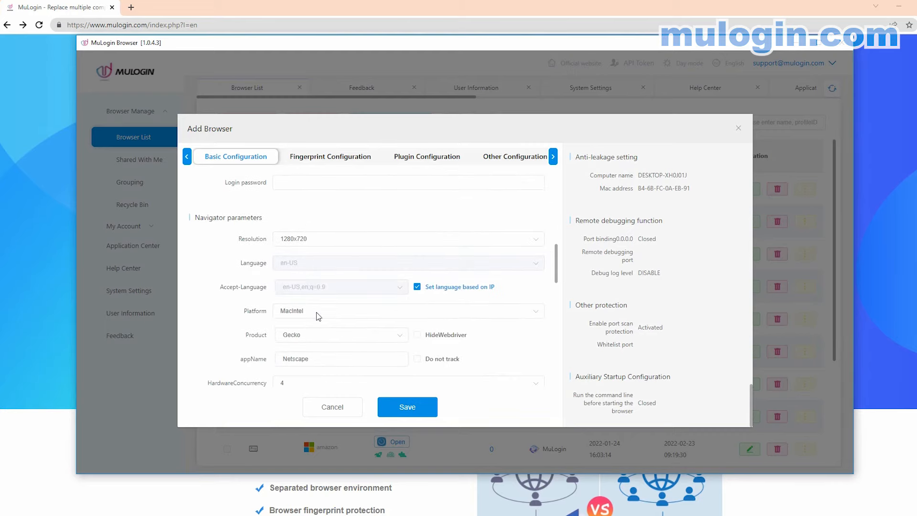
left_click(377, 248)
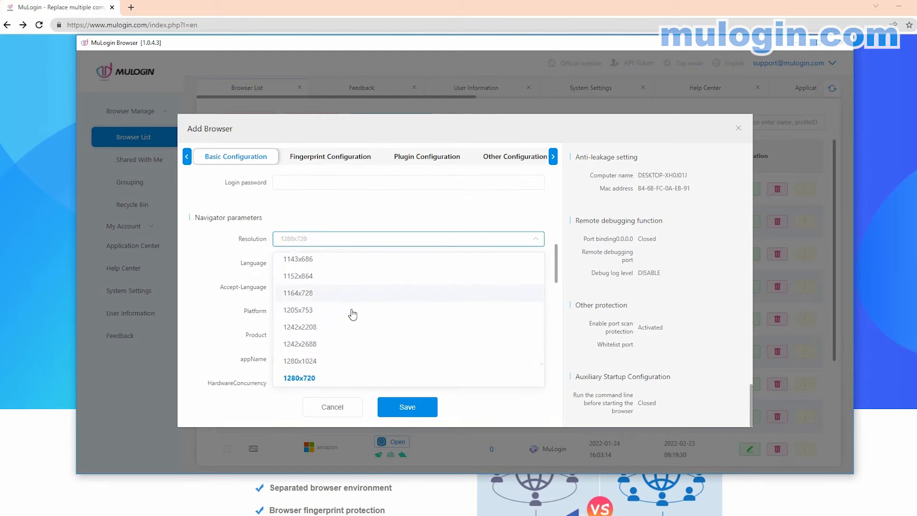
scroll(350, 327, "down", 1)
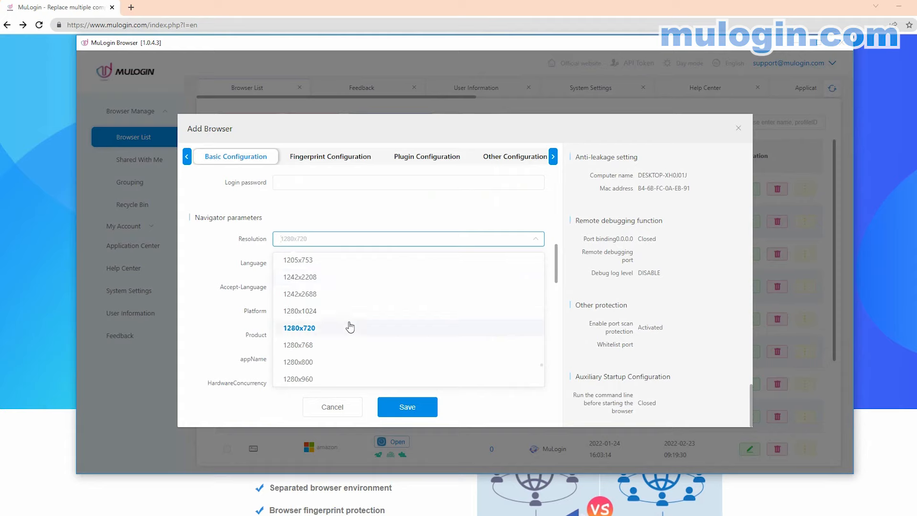
scroll(350, 327, "down", 1)
left_click(337, 330)
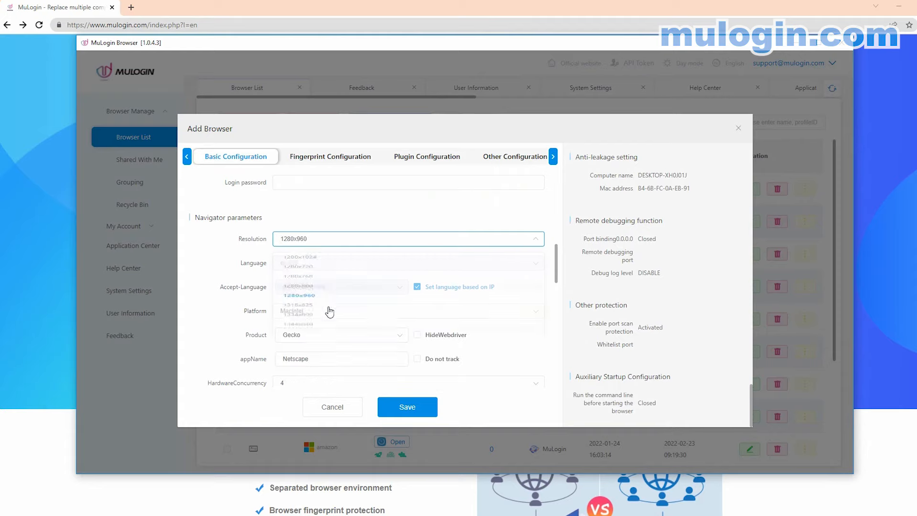
- Enable the SpeechSynthesis API setting in the Fingerprint Configuration and load the Mac Os voice list
scroll(326, 297, "down", 1)
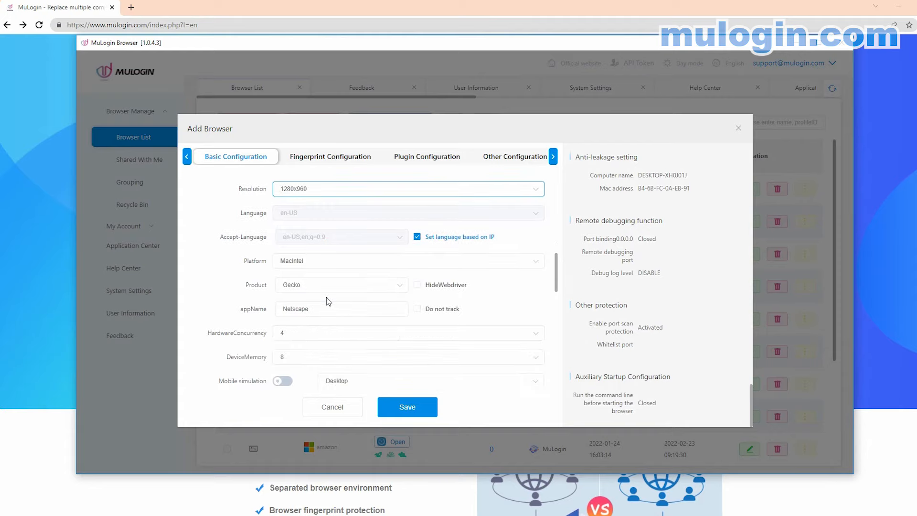
scroll(326, 297, "down", 2)
scroll(325, 297, "down", 4)
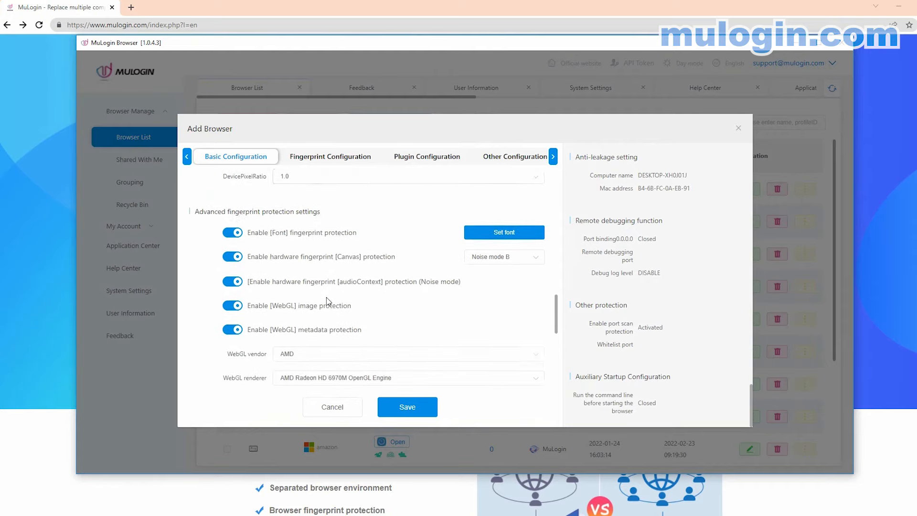
scroll(326, 297, "down", 4)
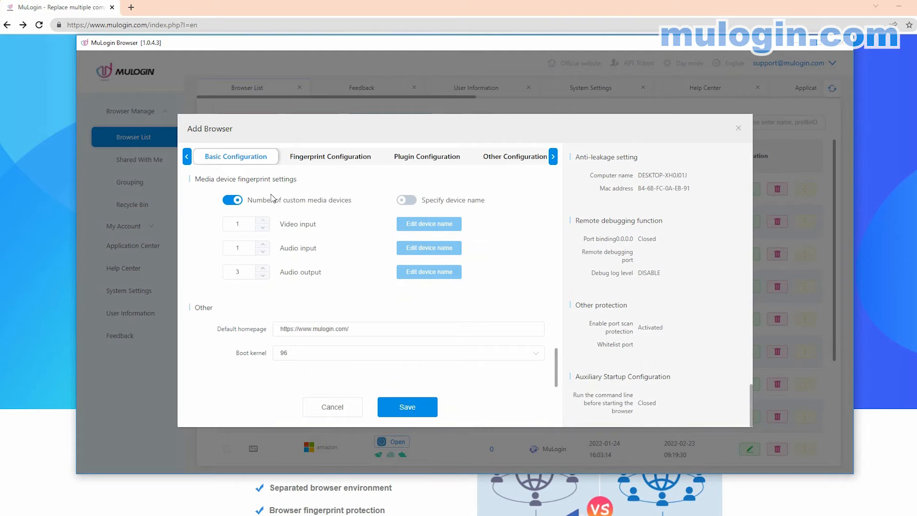
left_click(298, 160)
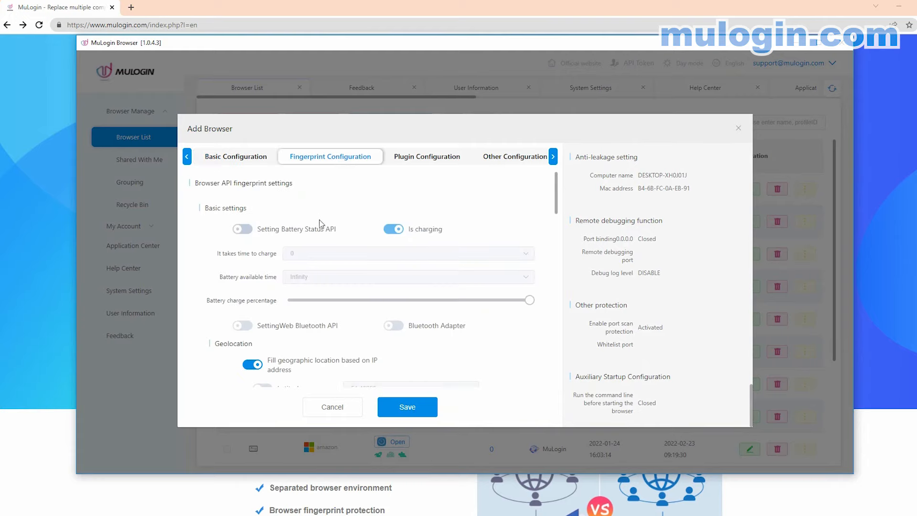
scroll(322, 224, "down", 1)
scroll(322, 224, "down", 1)
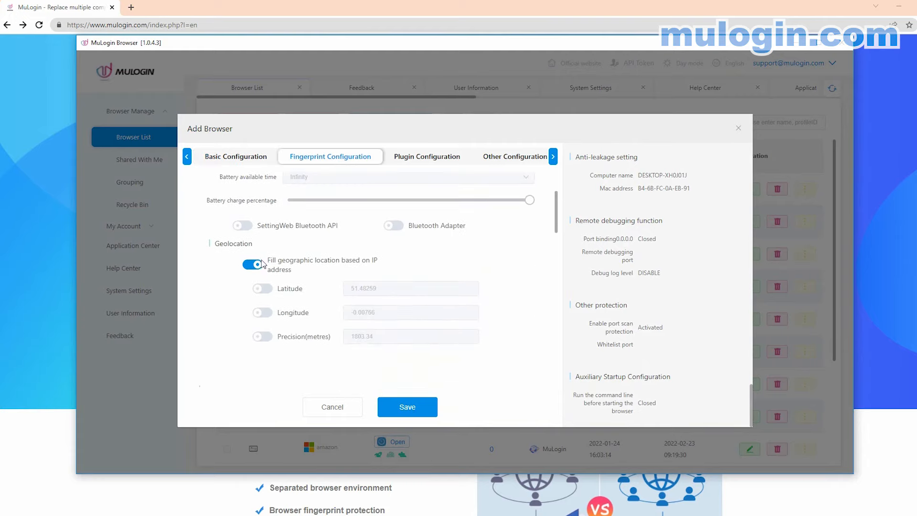
scroll(261, 275, "down", 3)
left_click(244, 261)
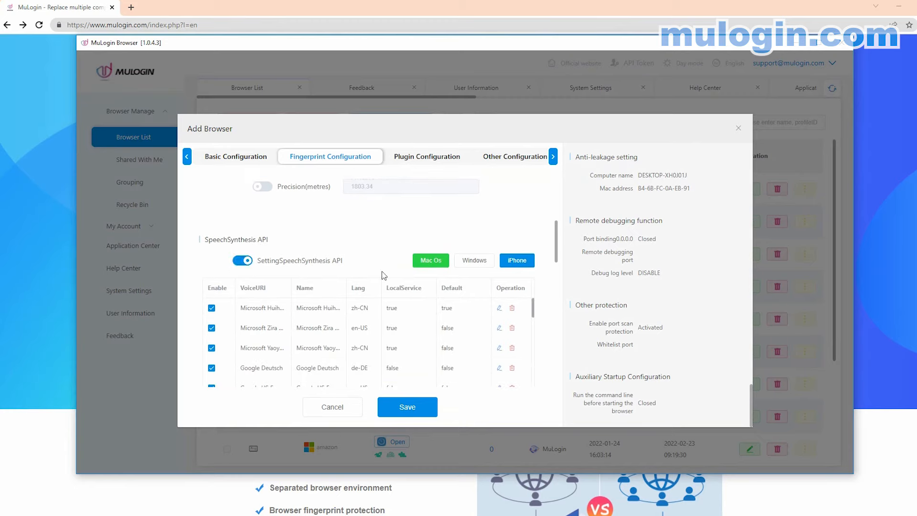
left_click(430, 263)
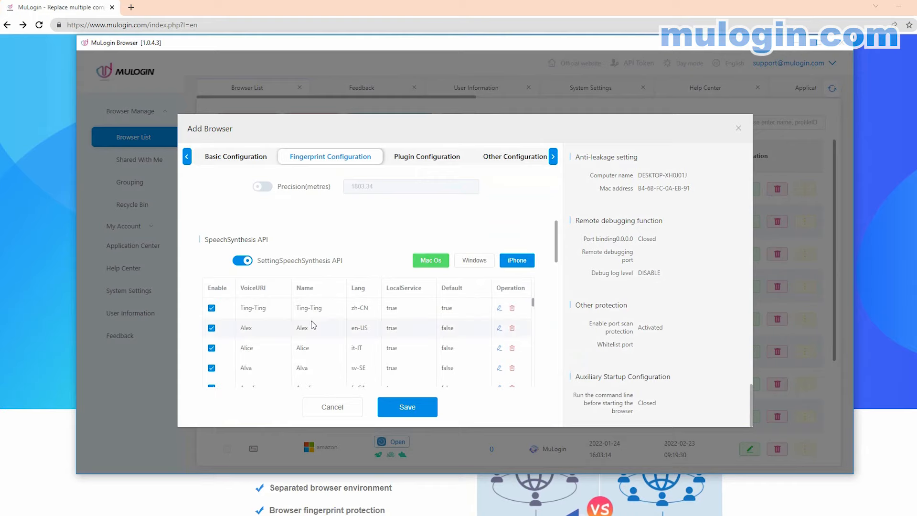
- Enable the custom SSL fingerprint and apply the Chrome SSL preset to the cipher suites
scroll(547, 285, "down", 5)
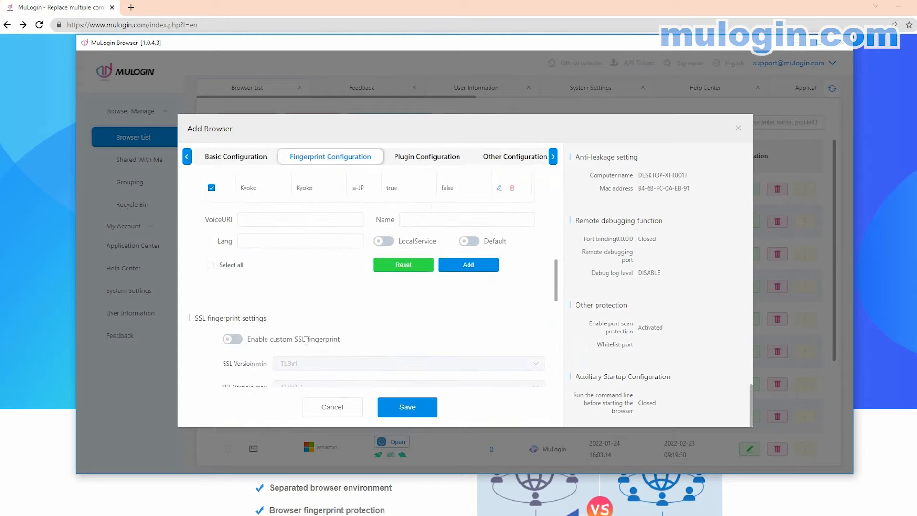
scroll(286, 329, "down", 1)
left_click(234, 290)
scroll(286, 296, "down", 5)
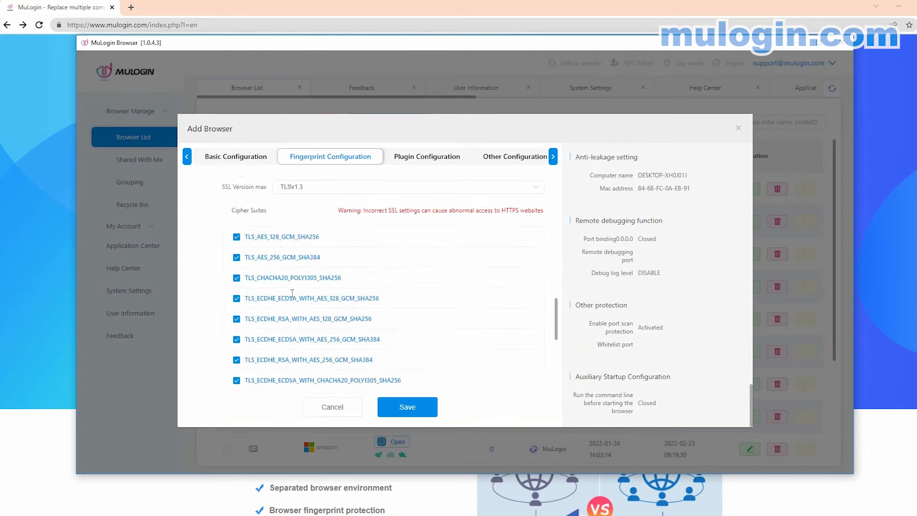
scroll(300, 297, "down", 1)
left_click(413, 352)
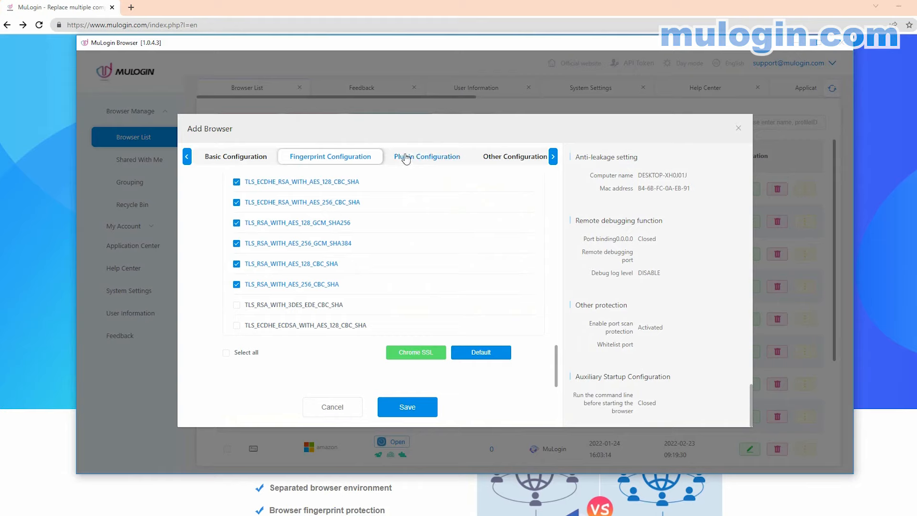
- Prohibit inheriting the global plugin settings and enable the Cookie-Editor plugin for this profile
left_click(456, 158)
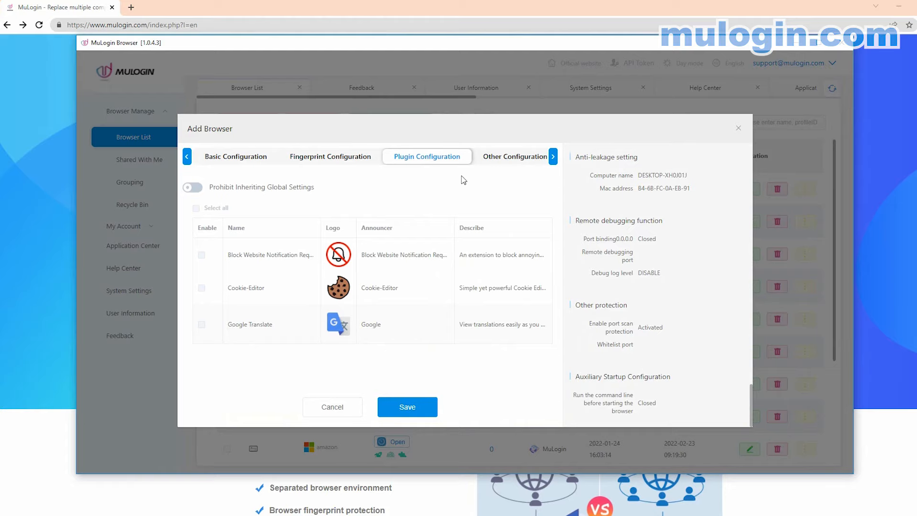
left_click(192, 189)
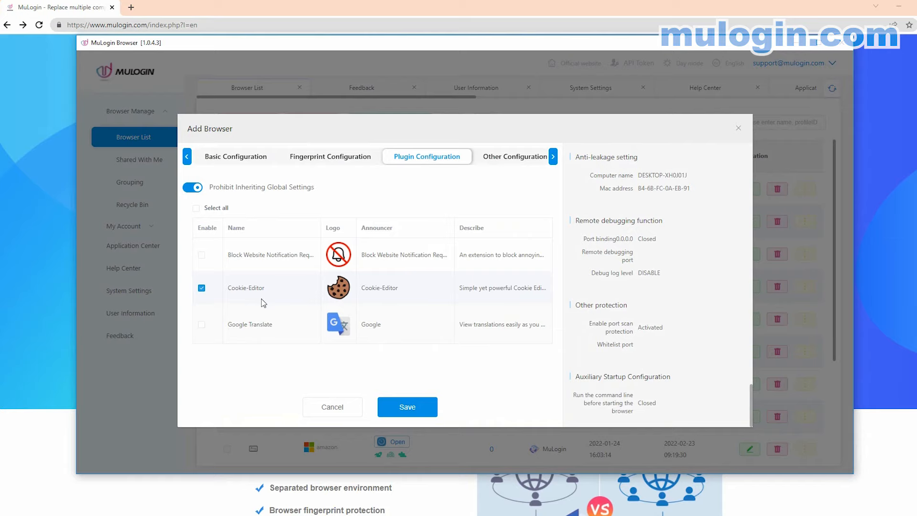
- Review the Other Configuration settings for startup parameters, local cache, sync, anti-leakage, remote debugging and port scan protection
left_click(515, 158)
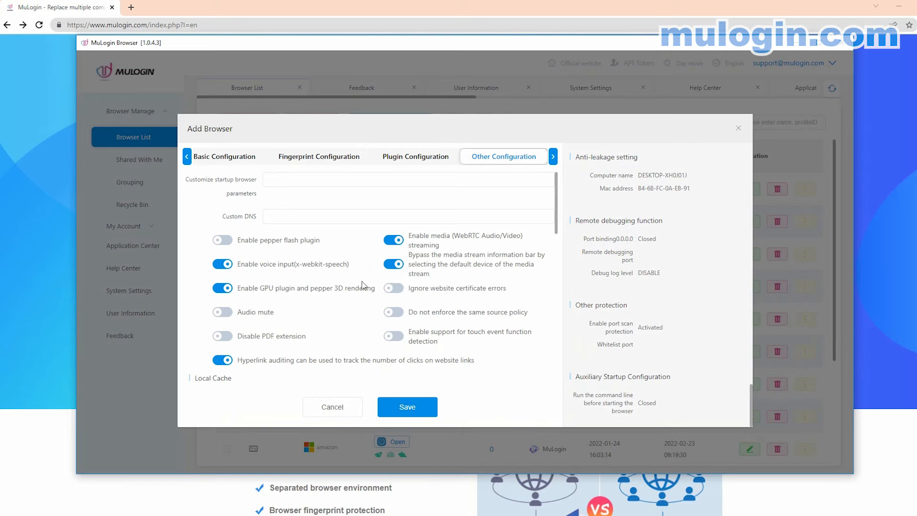
scroll(363, 285, "down", 3)
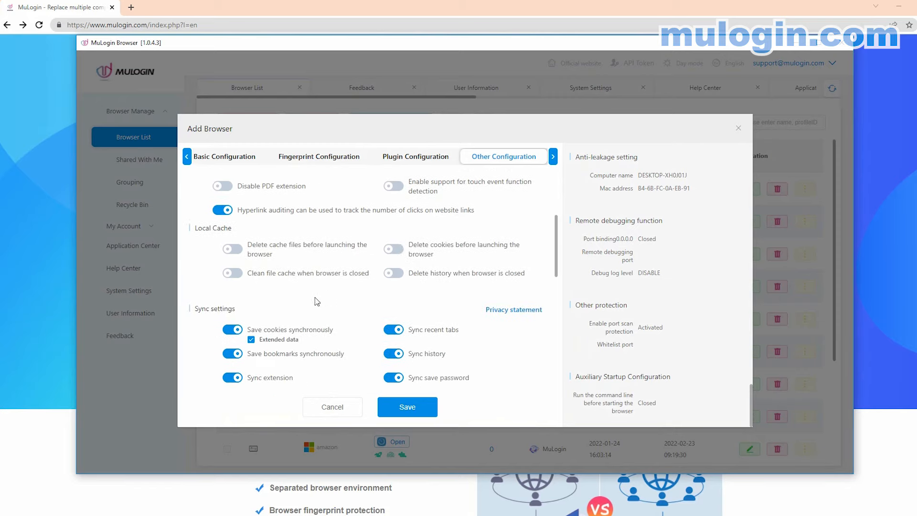
scroll(301, 350, "down", 8)
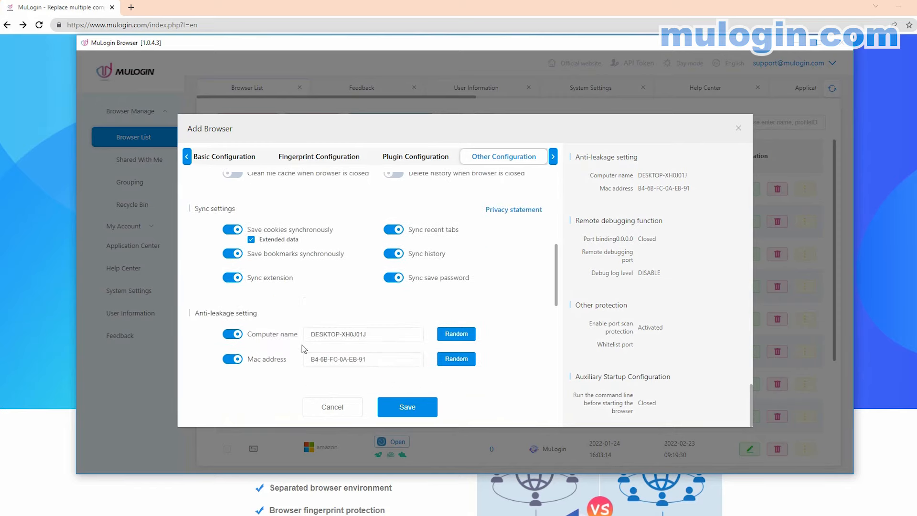
scroll(304, 346, "down", 1)
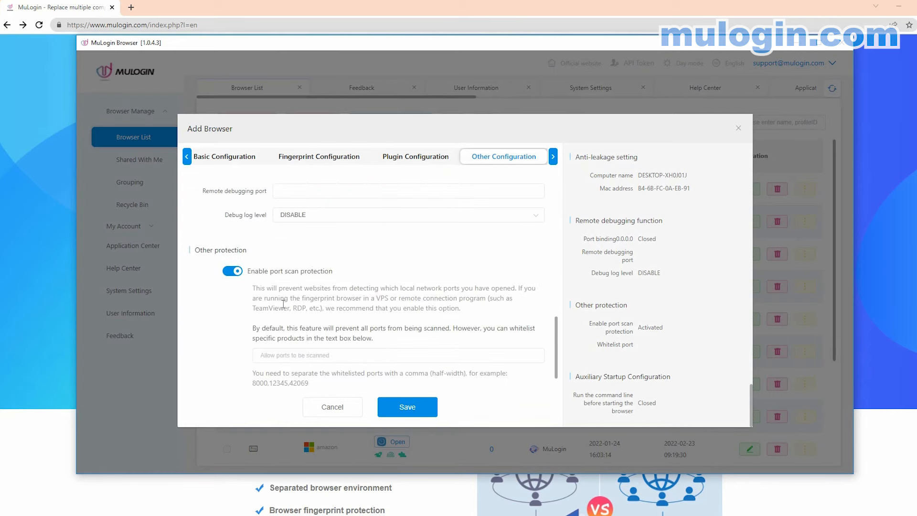
scroll(258, 306, "down", 1)
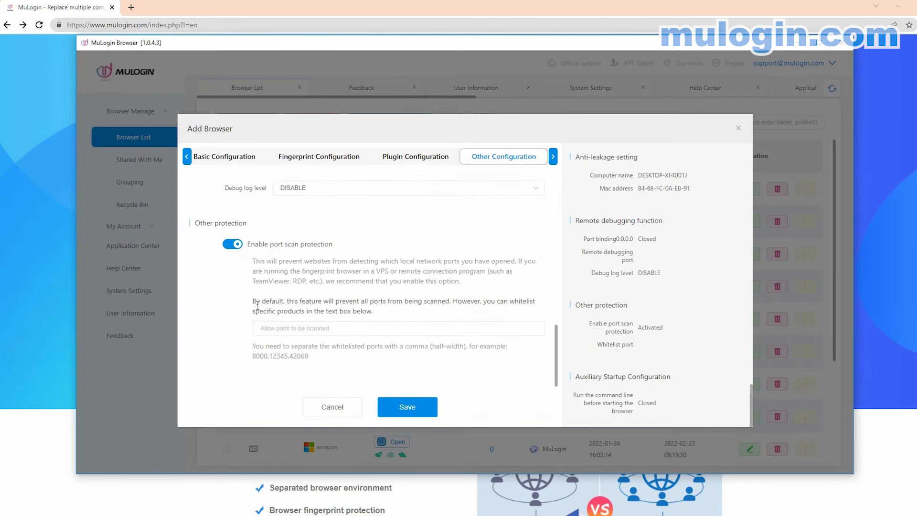
- Check the Auxiliary Startup Configuration and the full settings summary, and save the mac browser profile
left_click(553, 156)
left_click(473, 159)
scroll(714, 330, "down", 4)
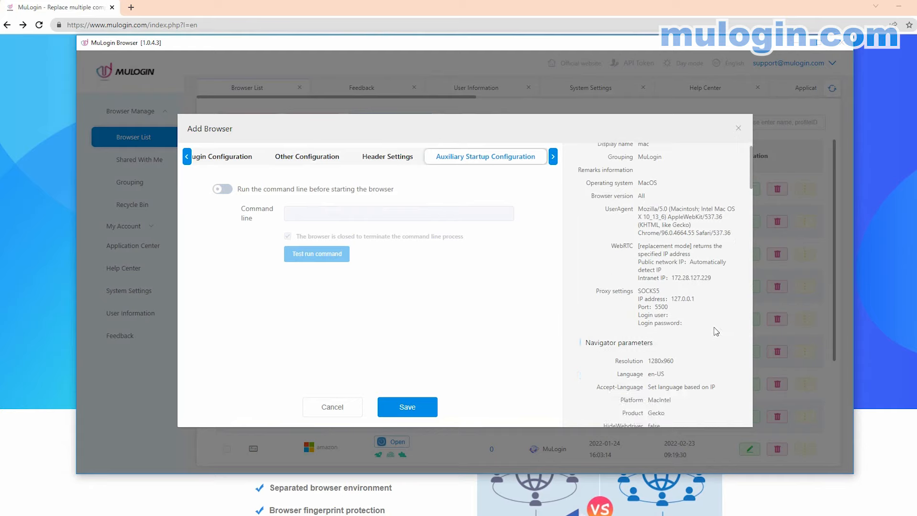
scroll(712, 331, "down", 10)
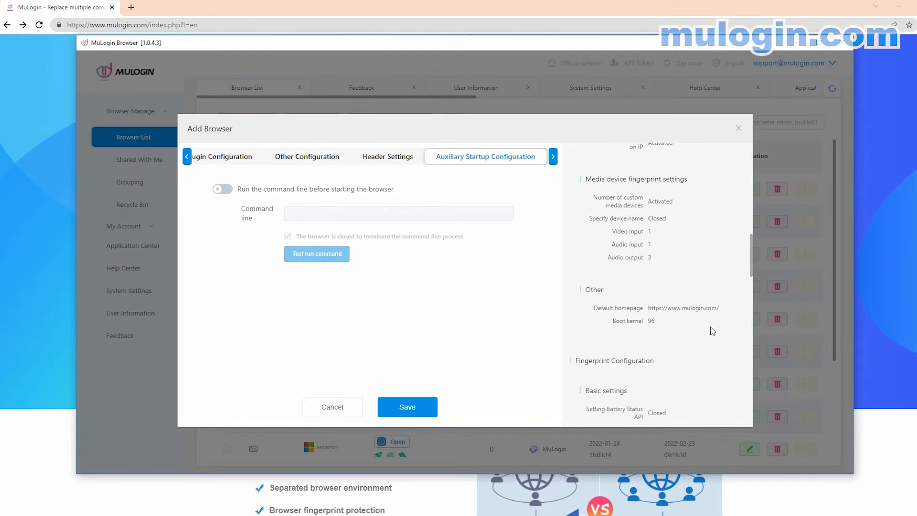
scroll(713, 331, "down", 5)
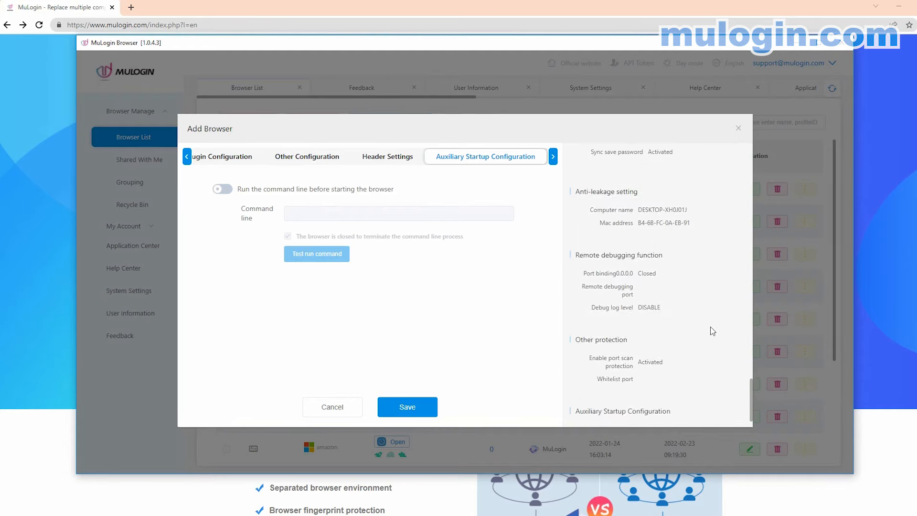
left_click(410, 407)
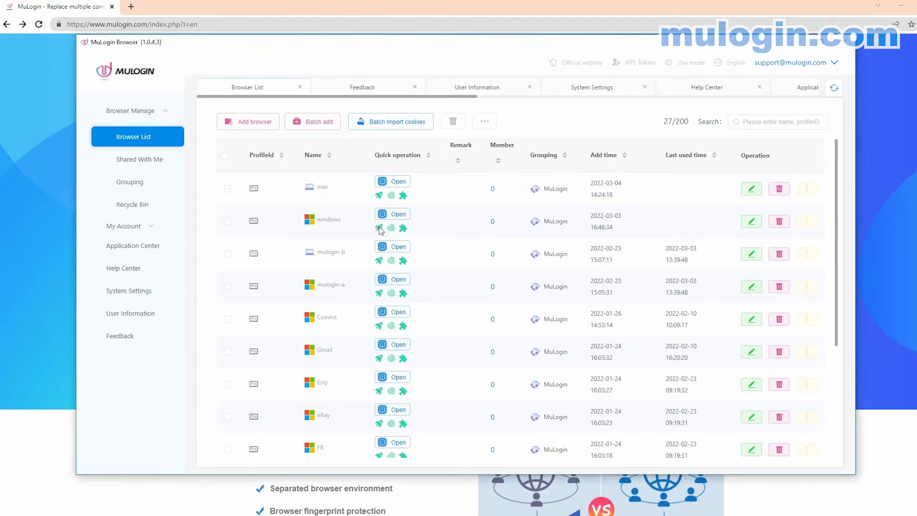
- Open the proxy server settings of the windows profile and set the agent type to Socks 5 Proxy
left_click(379, 228)
left_click(440, 164)
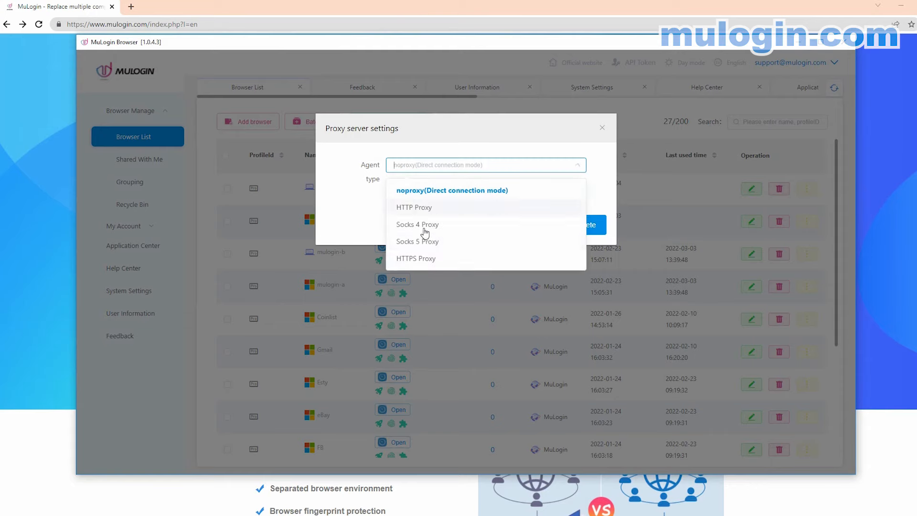
left_click(419, 240)
left_click(425, 206)
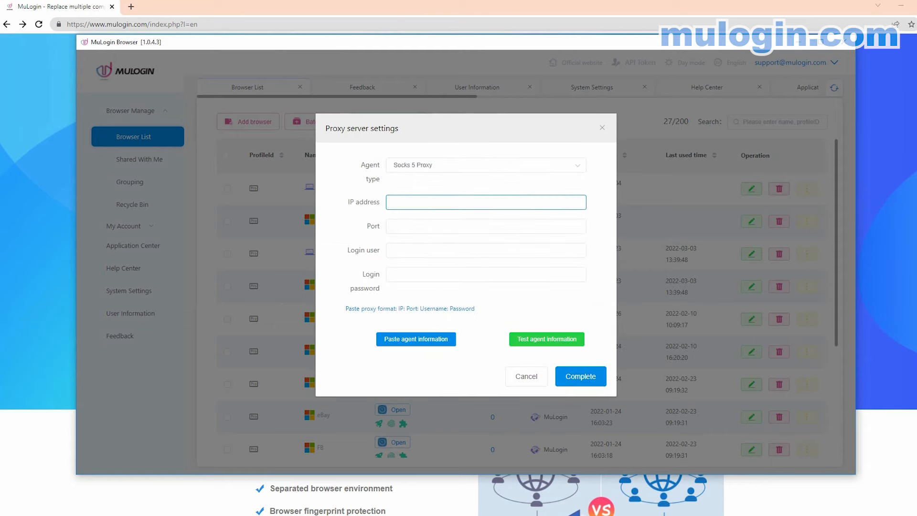
- In YiLu Proxy, forward the Chicago proxy ending in .73 to port 5501 and check it in the Port Forward List
left_click(317, 337)
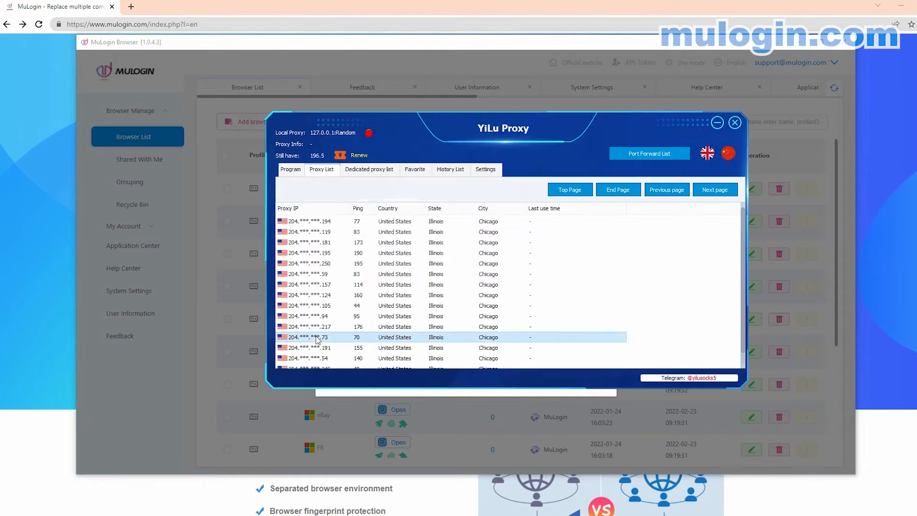
right_click(317, 337)
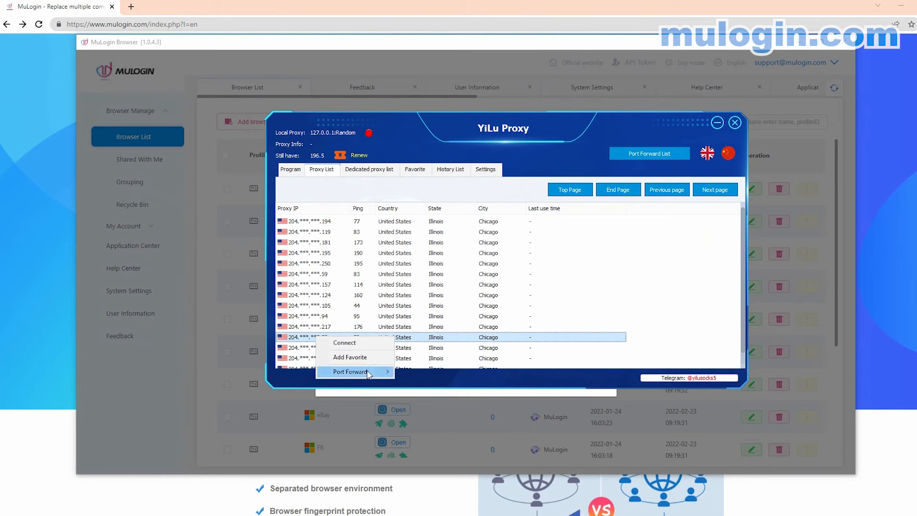
mouse_move(370, 374)
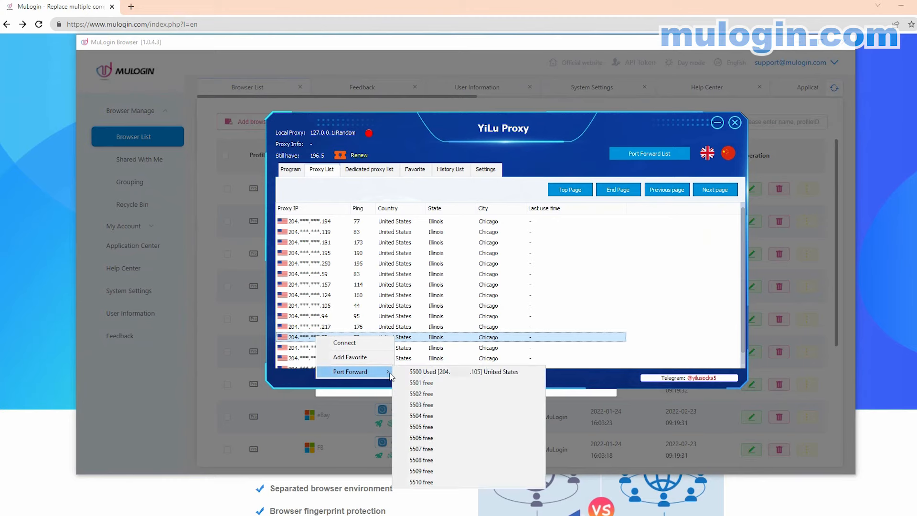
left_click(424, 382)
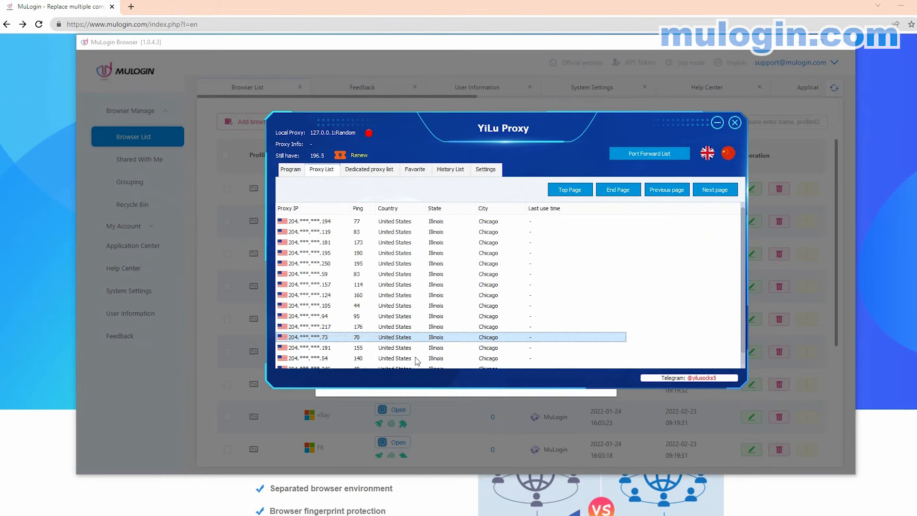
left_click(635, 157)
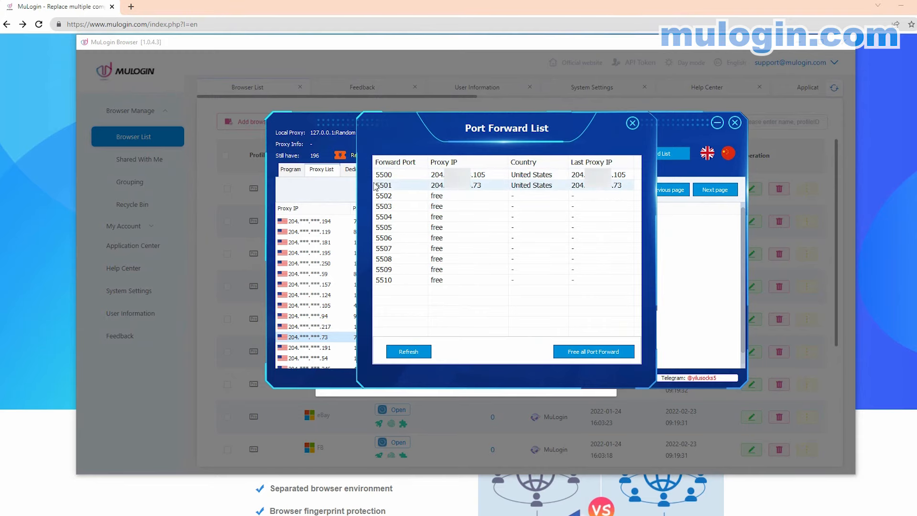
left_click(181, 384)
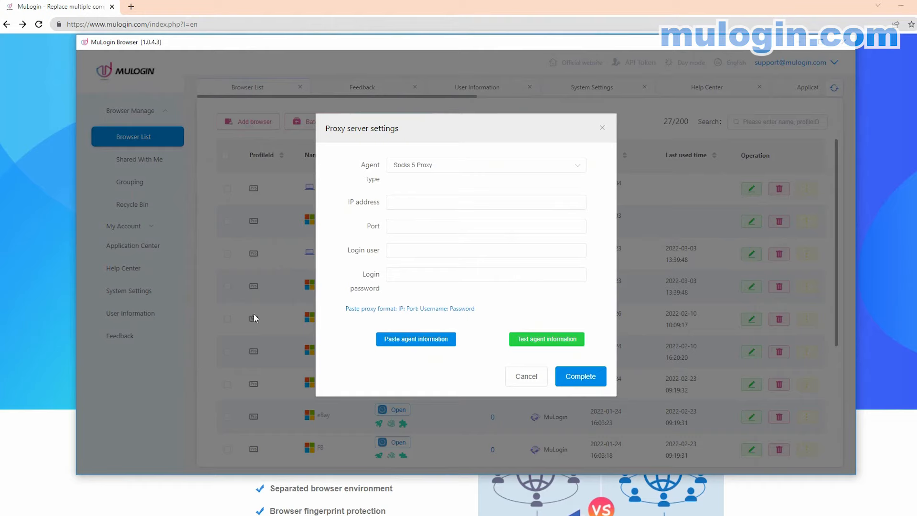
- Set the windows profile's proxy to IP address 127.0.0.1 and port 5501, test it, and complete the settings
left_click(398, 203)
type("127.0.0.1")
type("5501")
left_click(542, 342)
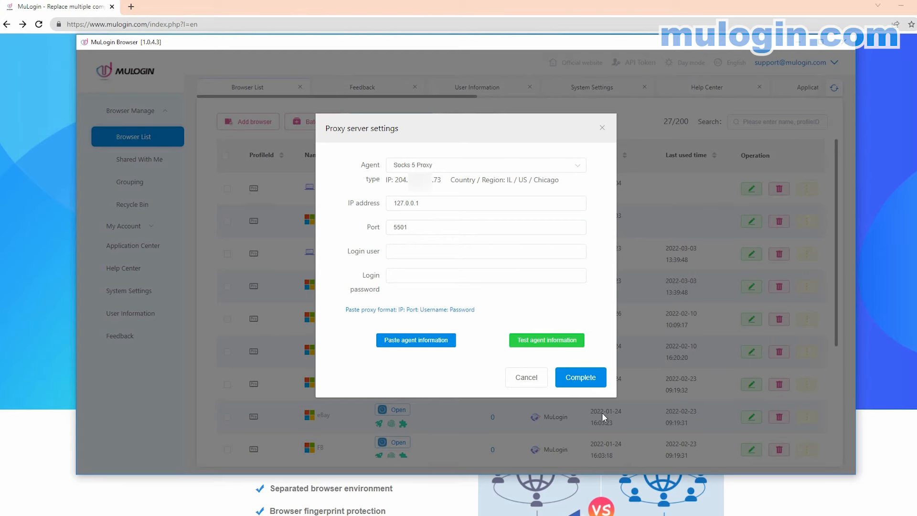
left_click(580, 376)
- Select the mac and windows profiles in the browser list and open both browsers in one batch
left_click(227, 188)
left_click(227, 222)
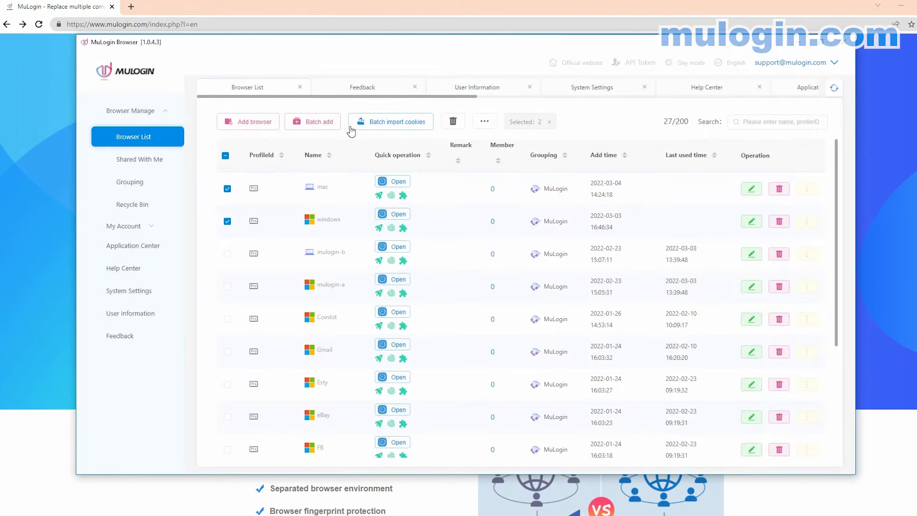
left_click(485, 122)
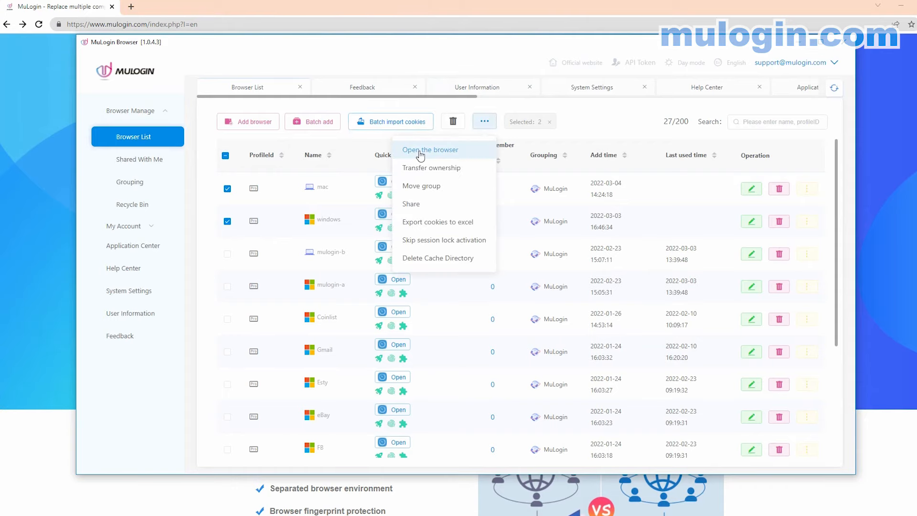
left_click(419, 152)
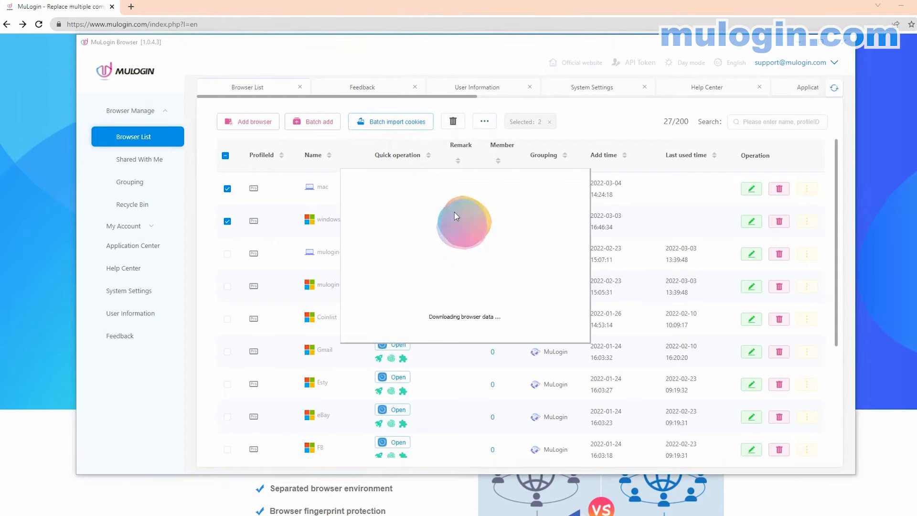
- Arrange the mac and windows browser windows side by side
left_click_drag(0, 62, 355, 86)
left_click_drag(604, 84, 678, 81)
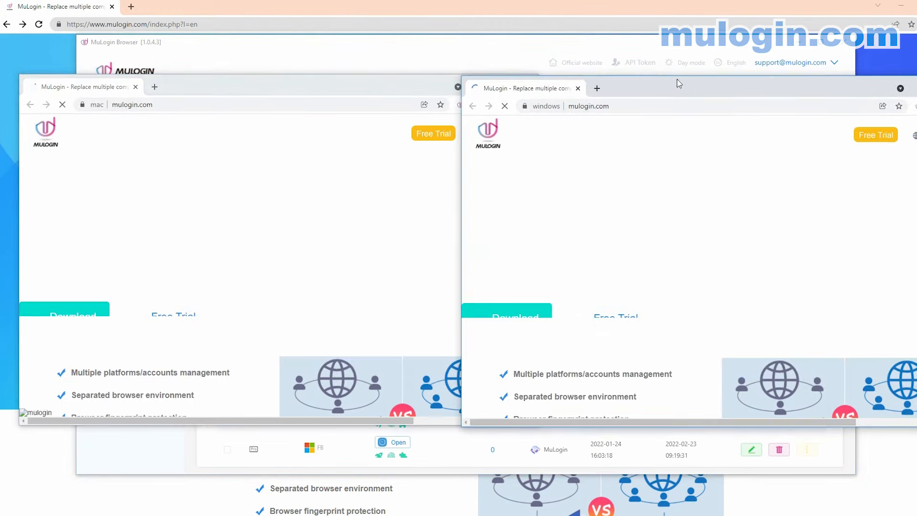
left_click_drag(354, 87, 325, 89)
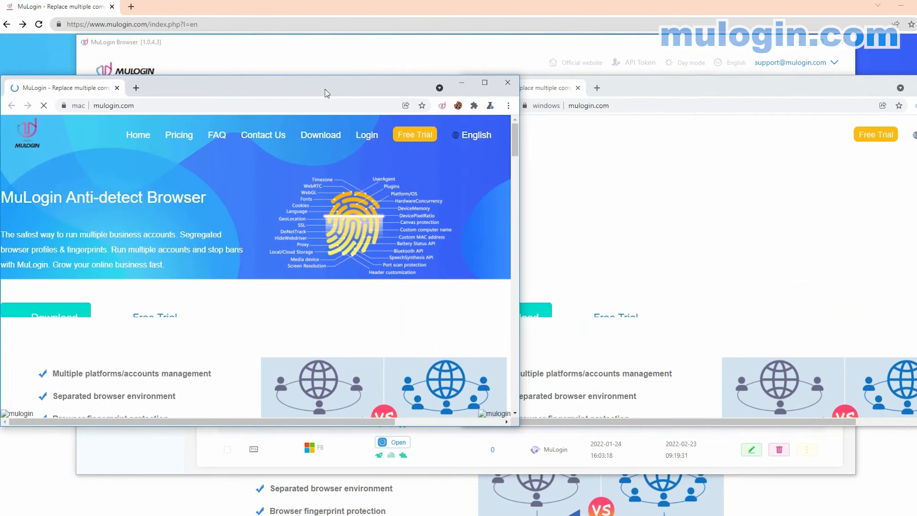
left_click_drag(676, 89, 703, 91)
scroll(264, 314, "down", 3)
scroll(264, 314, "up", 3)
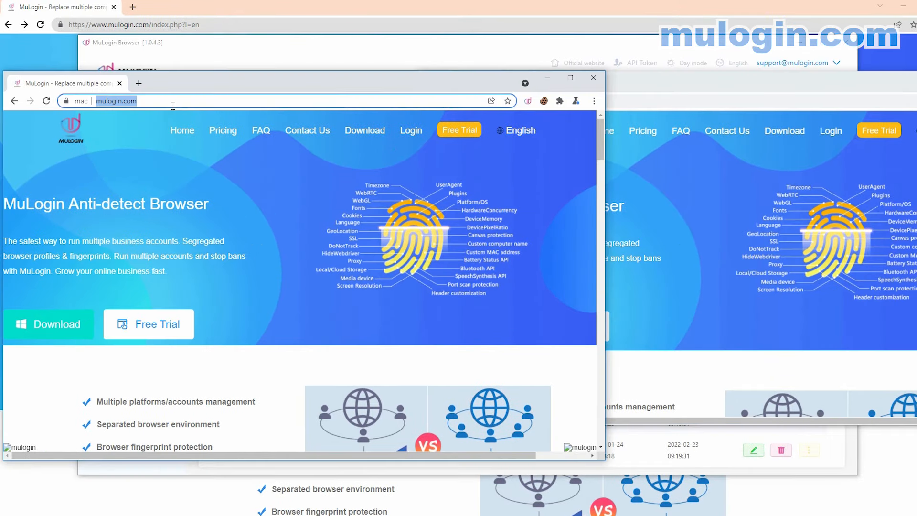
- Load ipcs.vip in both the mac and the windows browser
type("ipcs.vip")
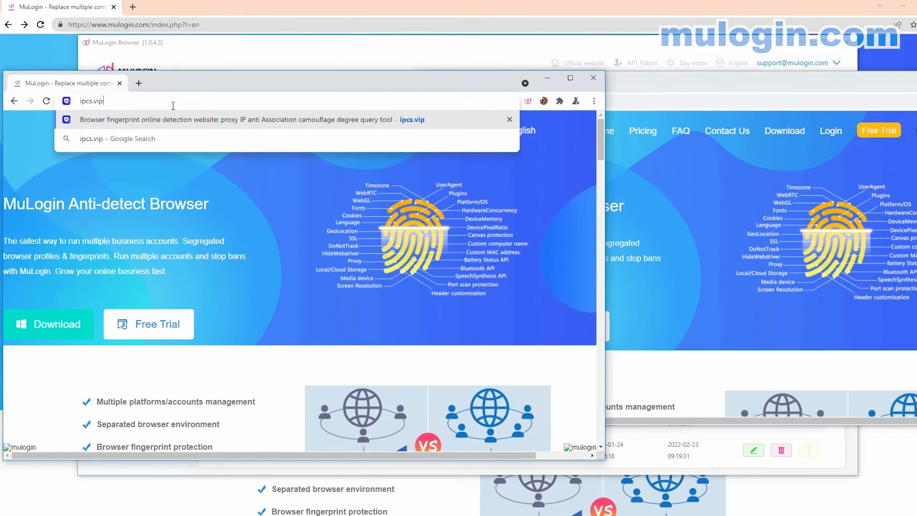
key("Return")
left_click(630, 104)
type("ipcs.vip")
key("Return")
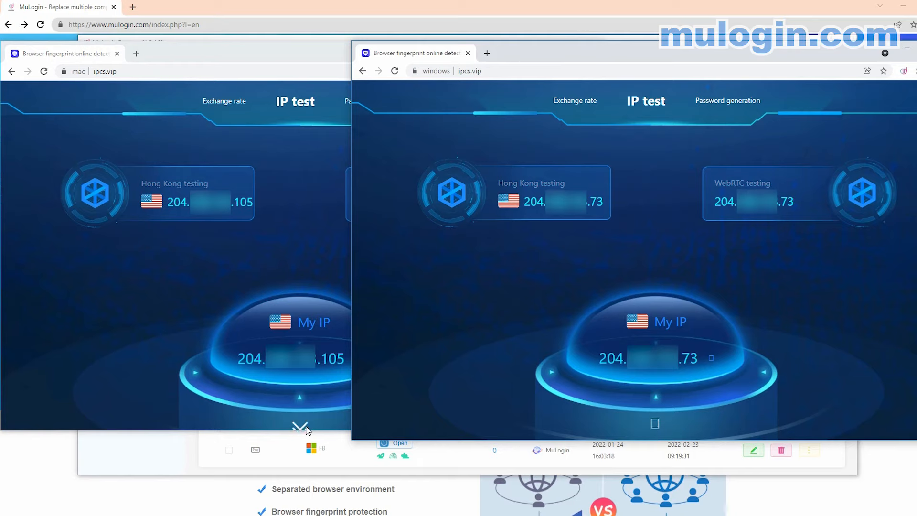
- Compare the IP, WebRTC, OS, browser and timezone results of the two profiles on the IP test page
left_click(314, 300)
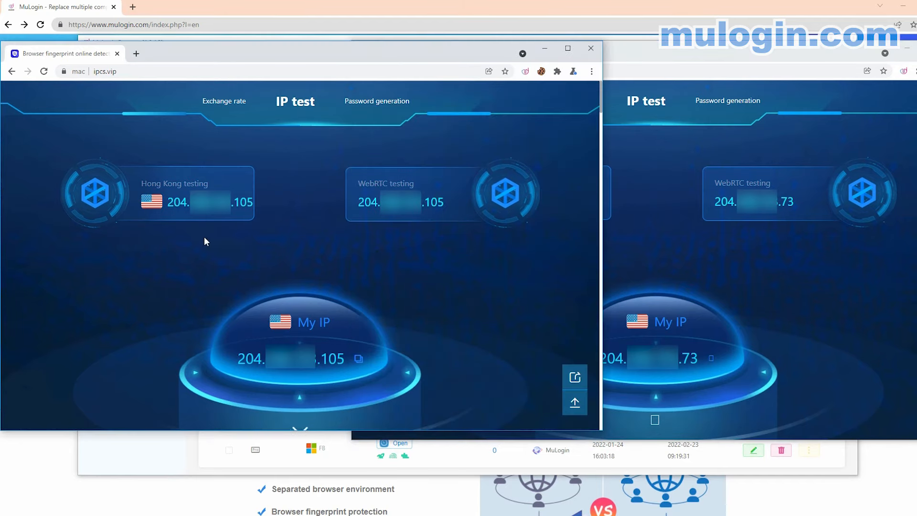
left_click_drag(173, 203, 327, 214)
double_click(378, 202)
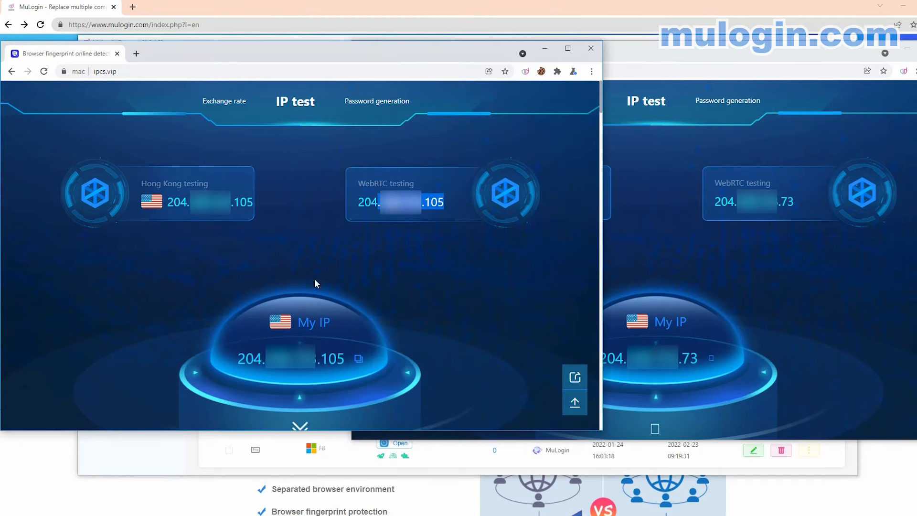
left_click_drag(253, 358, 349, 359)
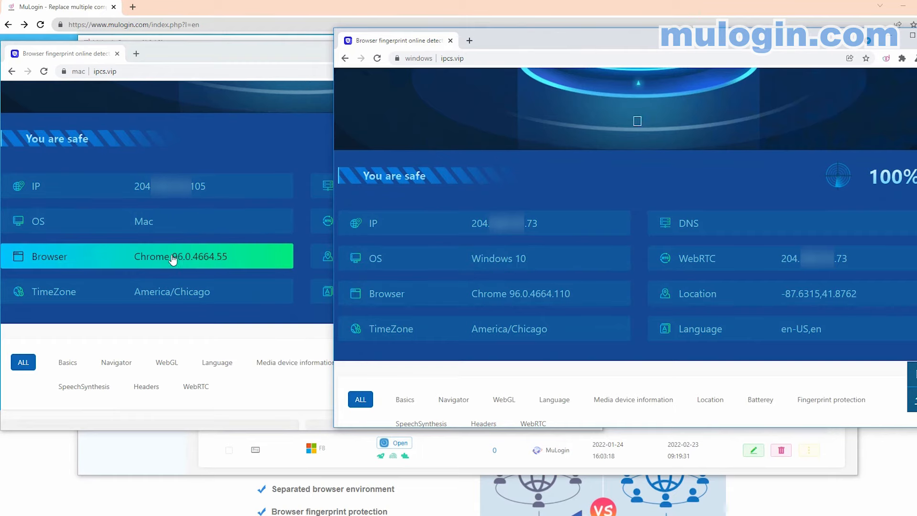
scroll(480, 265, "down", 1)
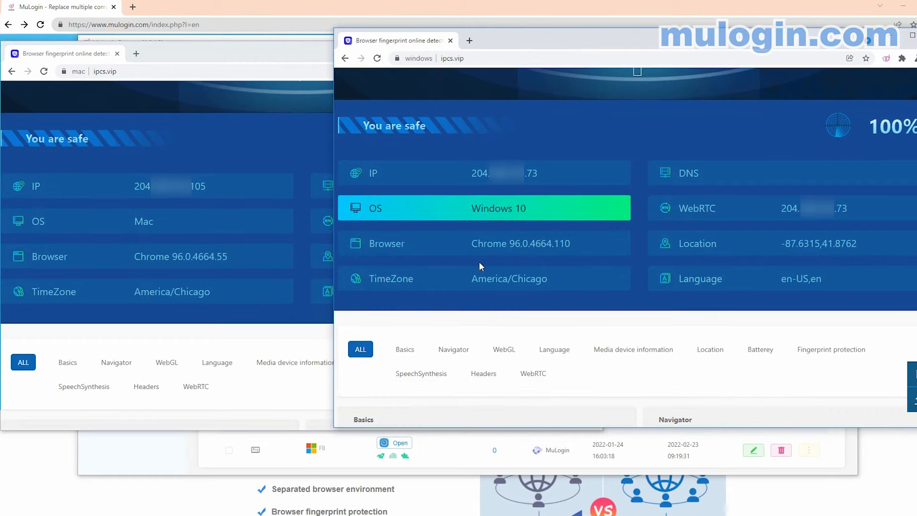
left_click(269, 59)
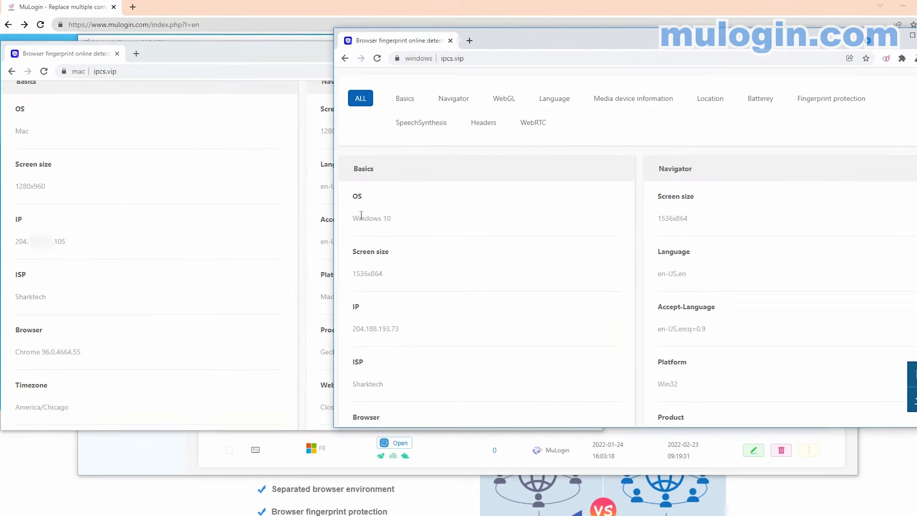
- Compare the detected OS in both browsers and examine the windows profile's basic fingerprint details and user agent
left_click_drag(361, 218, 391, 218)
left_click_drag(49, 132, 16, 133)
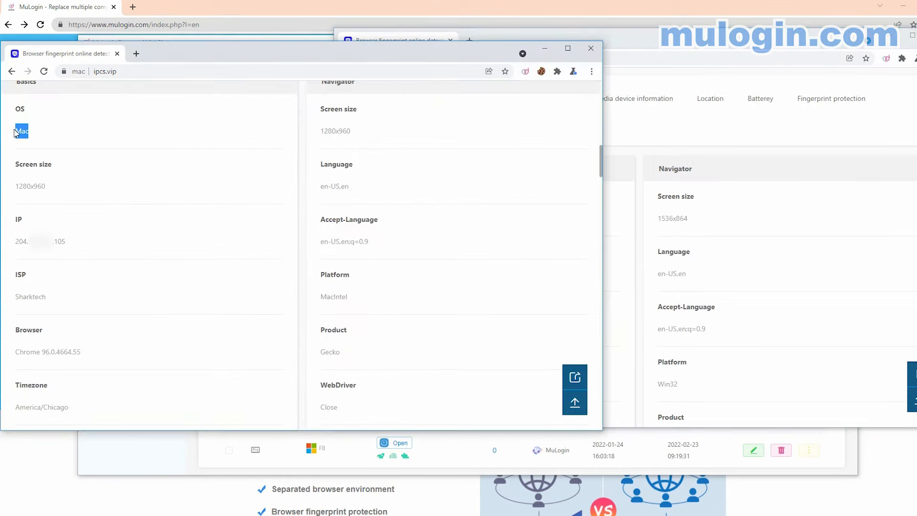
left_click(704, 51)
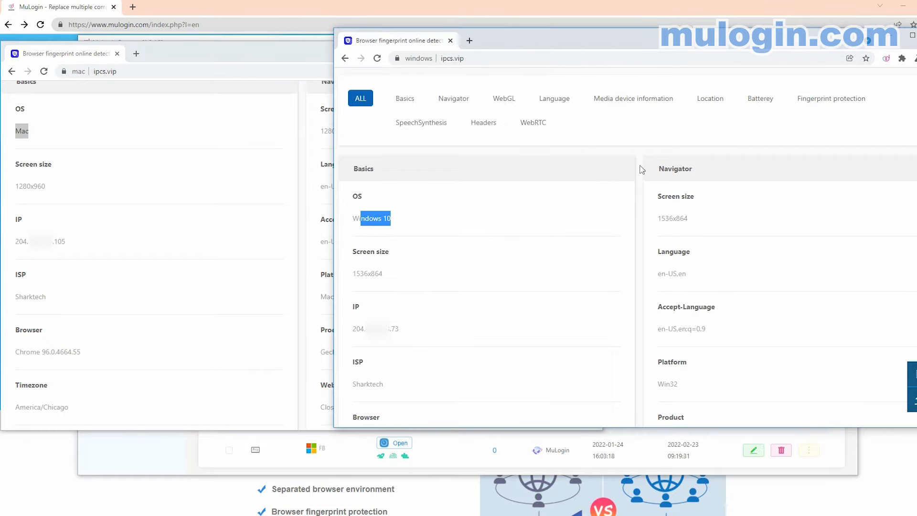
scroll(591, 253, "down", 4)
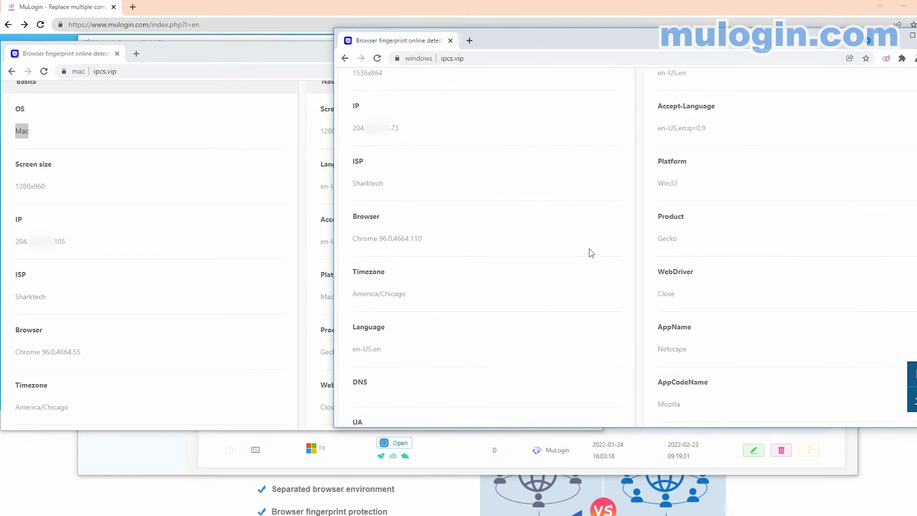
scroll(591, 253, "down", 1)
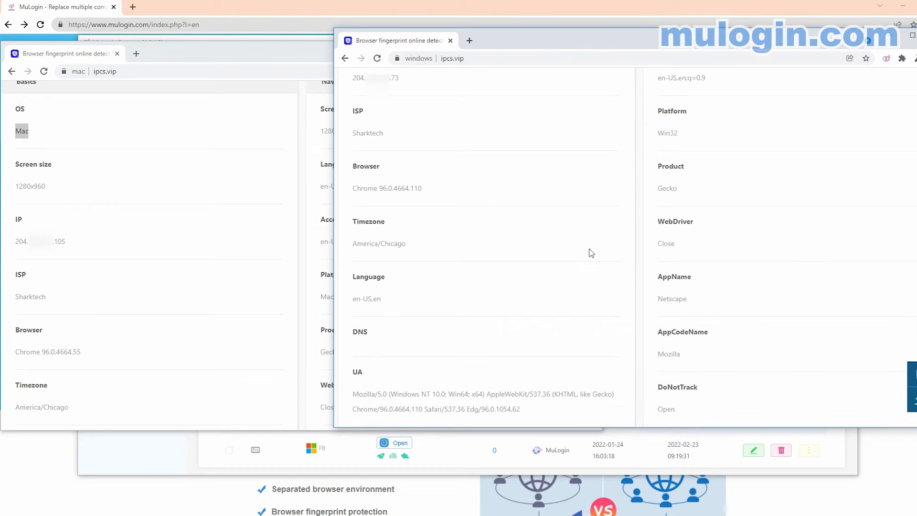
scroll(591, 253, "down", 3)
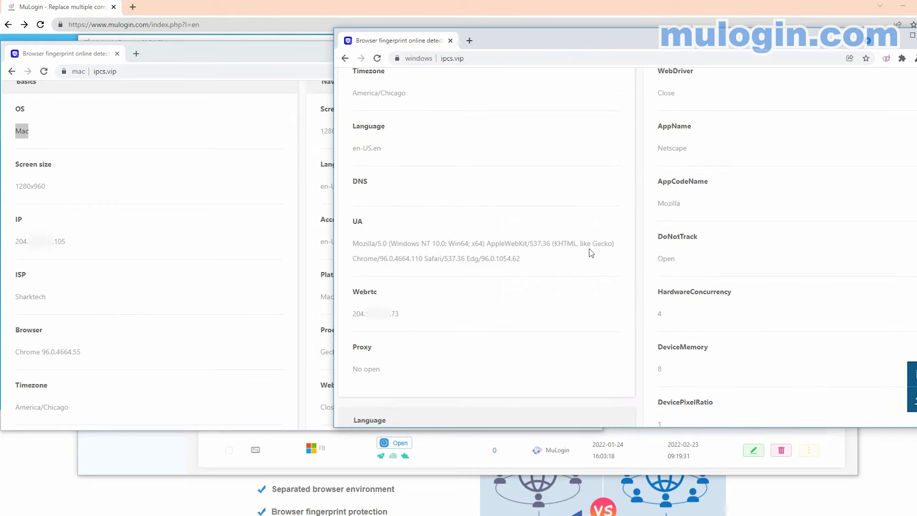
mouse_move(431, 243)
left_mouse_down()
mouse_move(450, 243)
mouse_move(377, 243)
mouse_move(422, 258)
left_mouse_up()
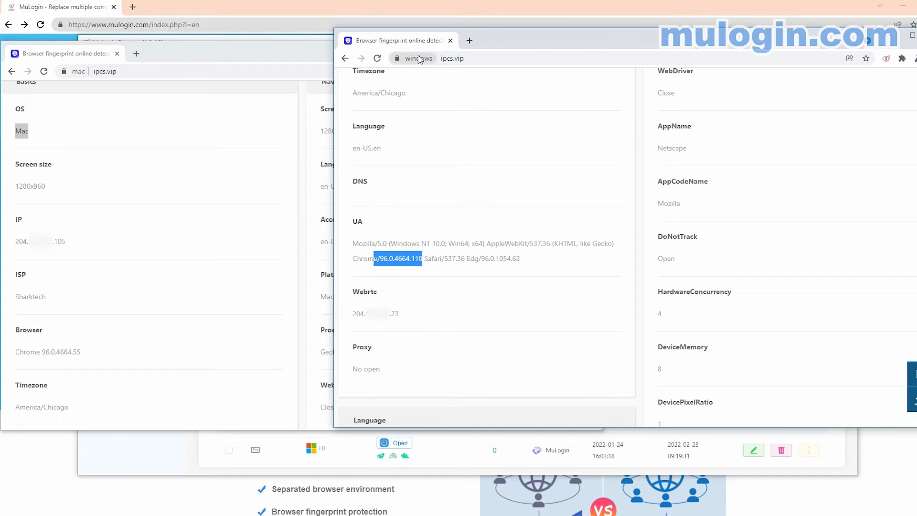
- Examine the mac profile's fingerprint results, including user agent, WebGL, location, WebRTC, audio devices and canvas
scroll(103, 236, "down", 3)
scroll(103, 237, "down", 2)
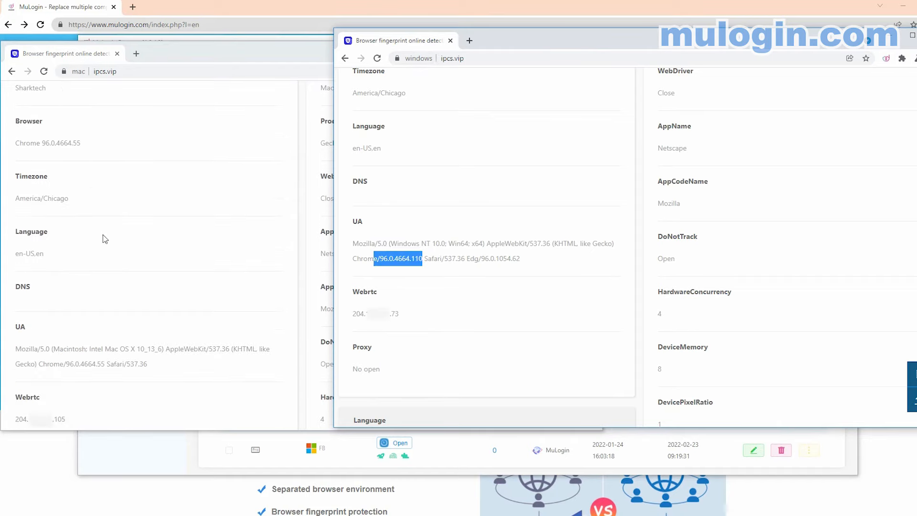
left_click_drag(54, 306, 90, 307)
left_click_drag(35, 322, 70, 322)
scroll(133, 316, "down", 4)
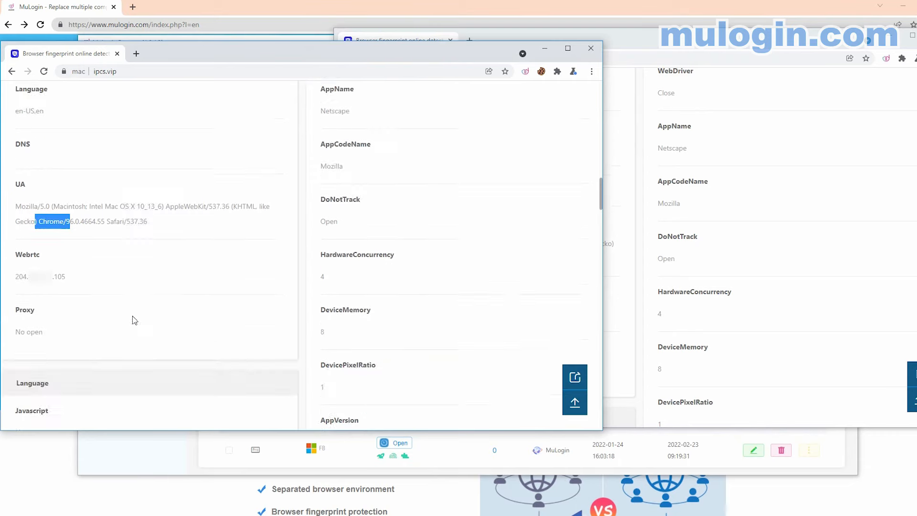
scroll(374, 308, "down", 10)
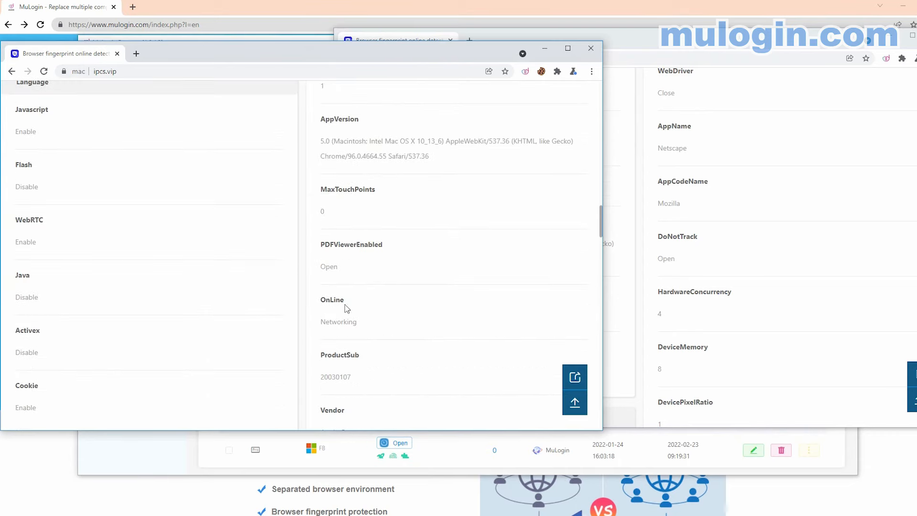
scroll(272, 305, "down", 4)
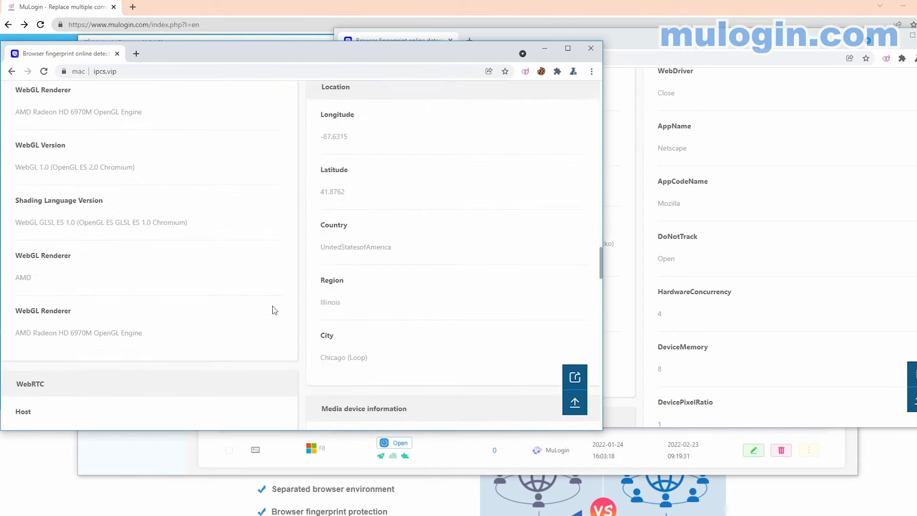
scroll(440, 289, "down", 7)
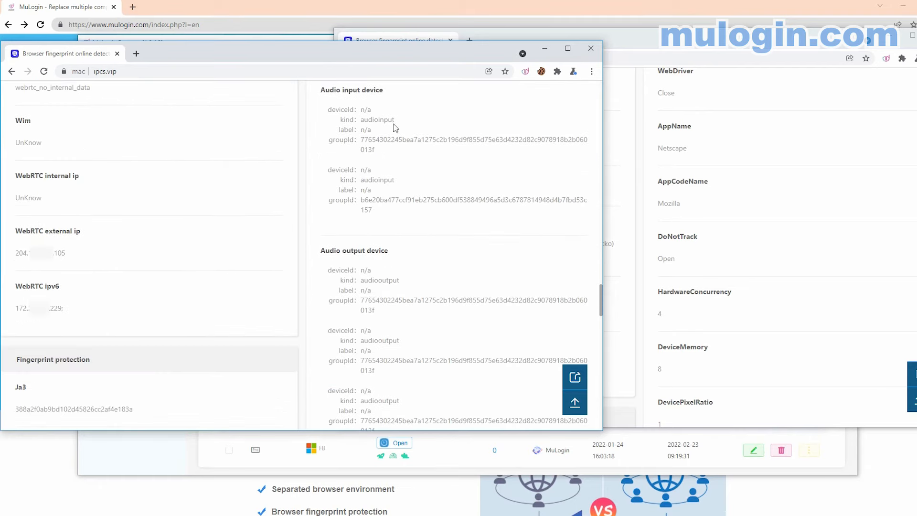
scroll(334, 339, "down", 5)
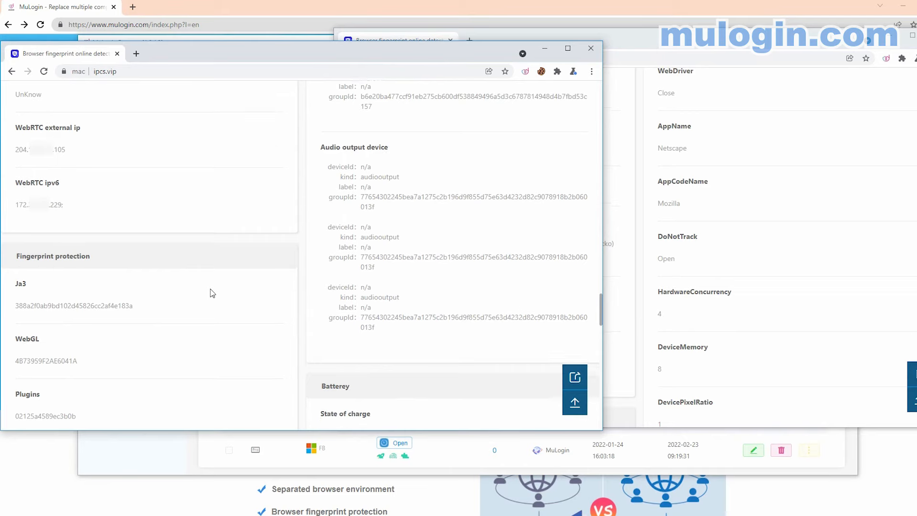
scroll(213, 293, "down", 6)
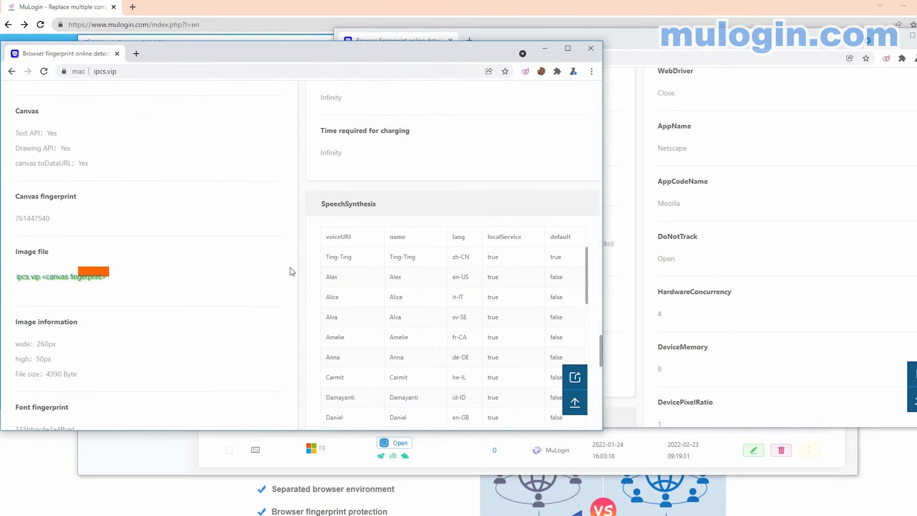
- Compare the windows profile's WebRTC, audio, canvas and speech synthesis fingerprints with those of the mac profile
left_click(640, 262)
scroll(639, 264, "down", 15)
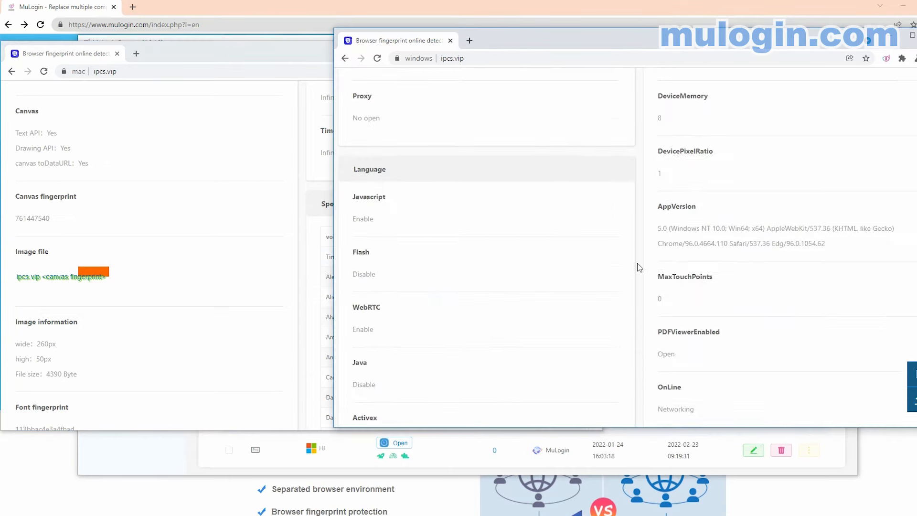
scroll(639, 265, "down", 12)
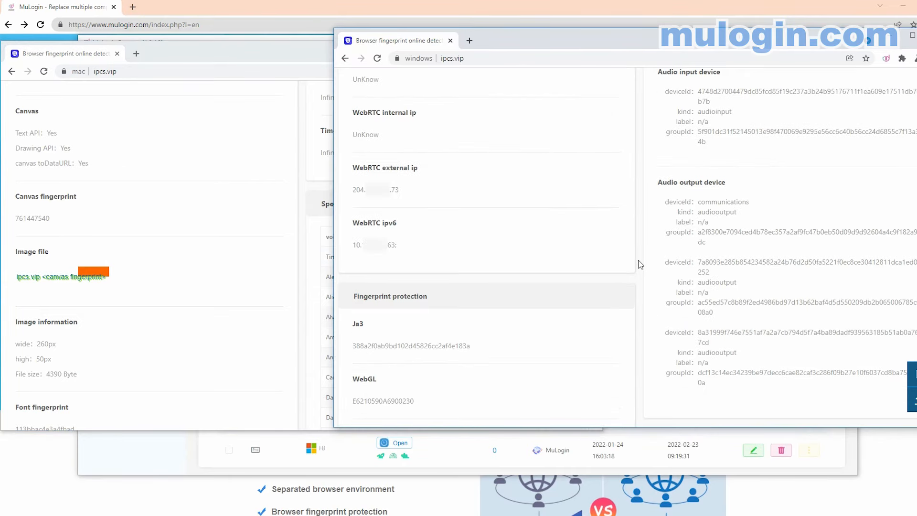
scroll(640, 264, "down", 4)
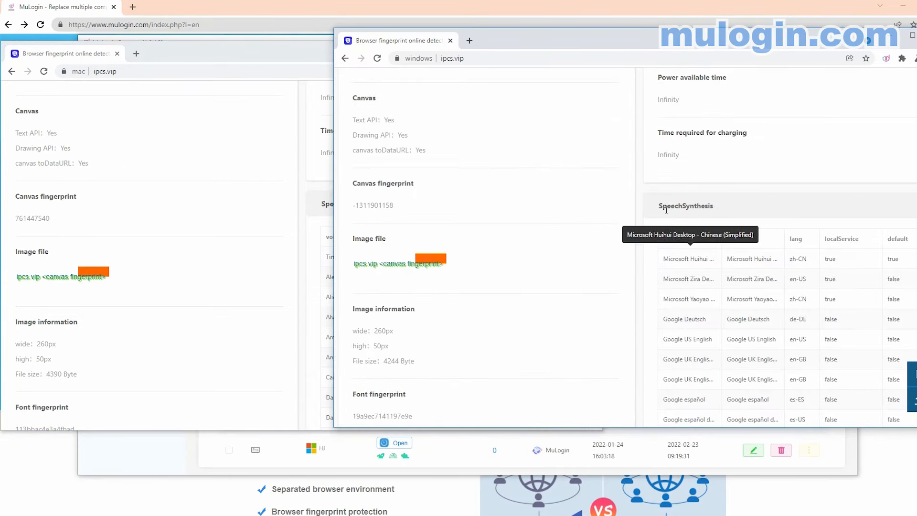
left_click(389, 335)
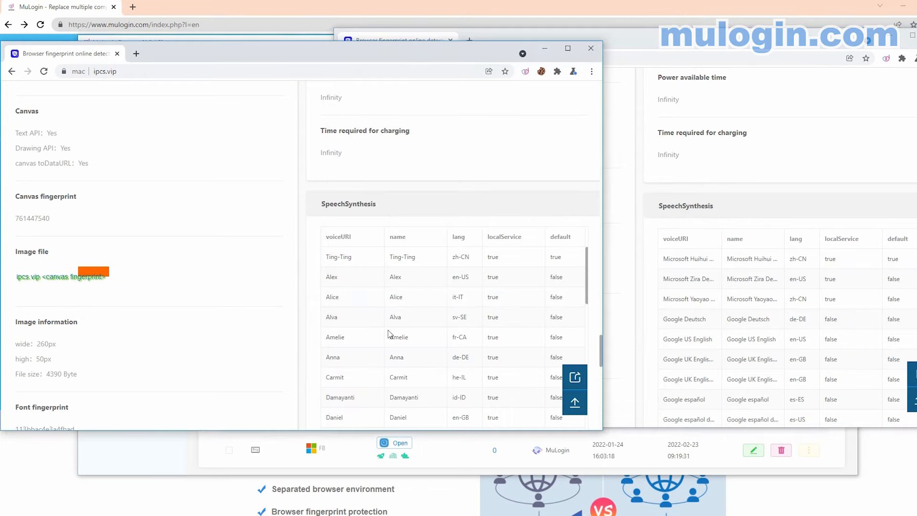
scroll(316, 306, "down", 9)
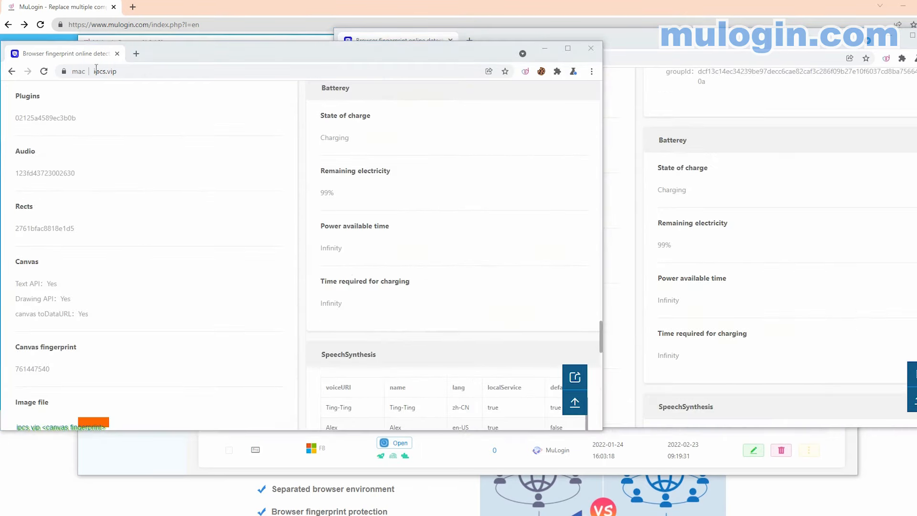
- Load amazon.com in both the mac and the windows browser
left_click(96, 70)
type("amazon.com")
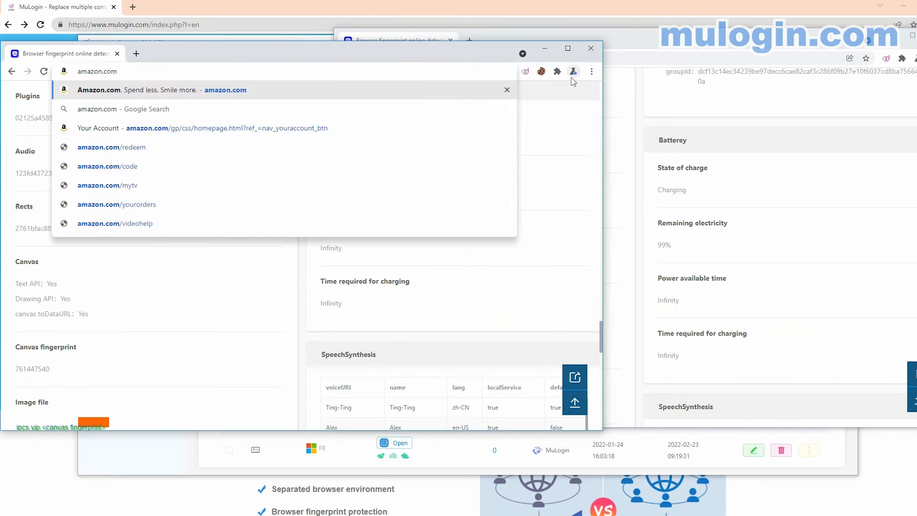
key("Return")
left_click(673, 58)
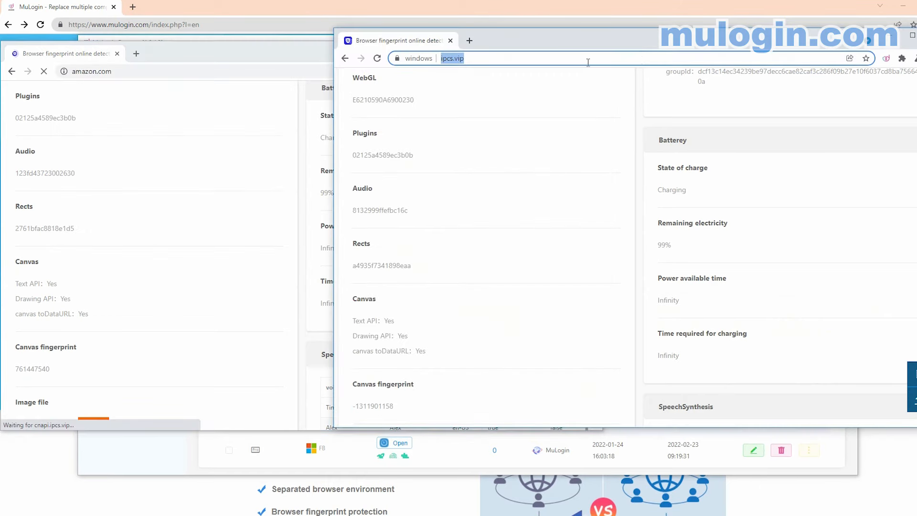
type("amazon.com")
key("Return")
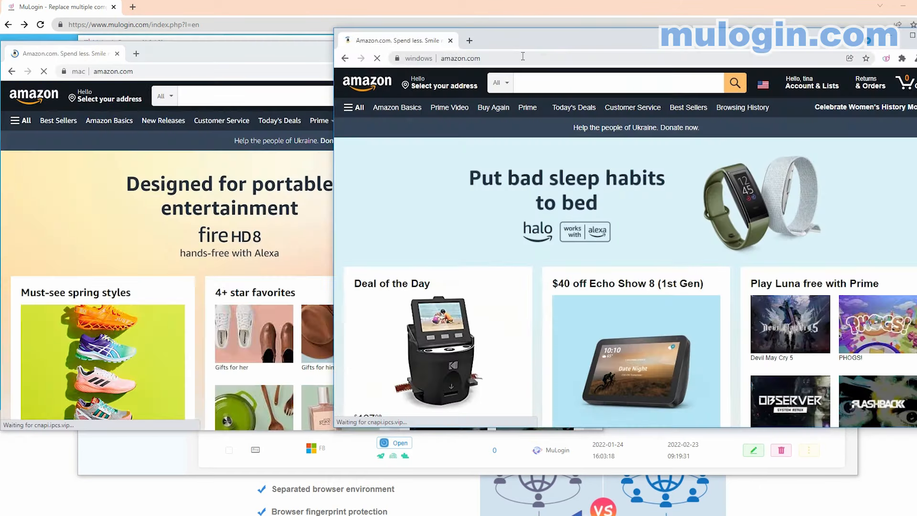
mouse_move(795, 85)
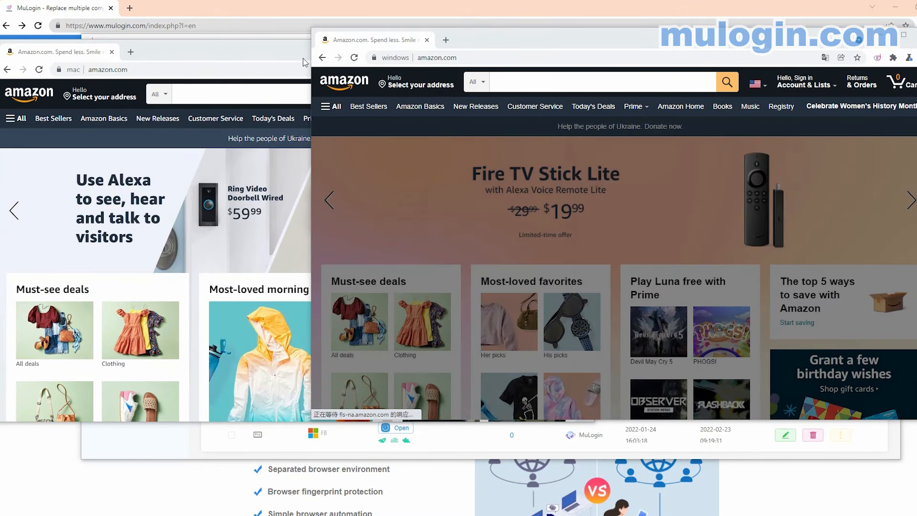
- Close the mac and windows profile browsers and return to the MuLogin browser list
left_click(304, 66)
mouse_move(457, 101)
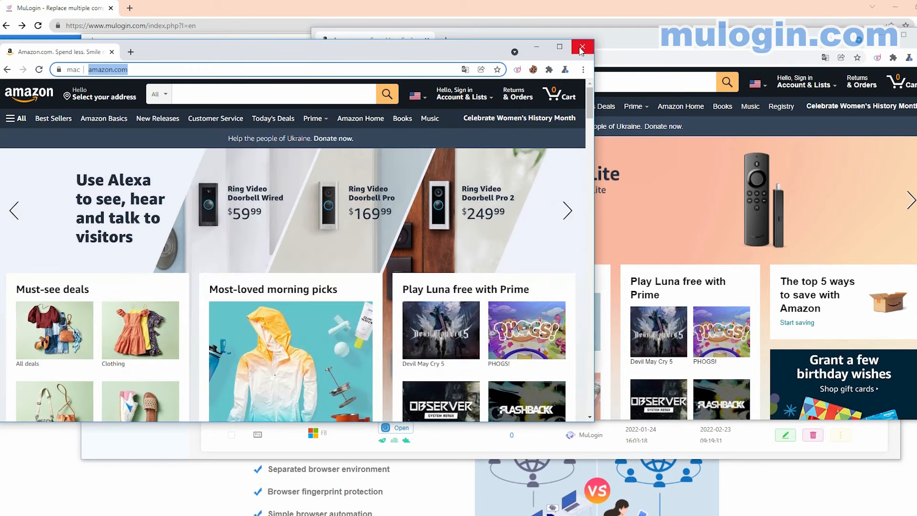
left_click(581, 48)
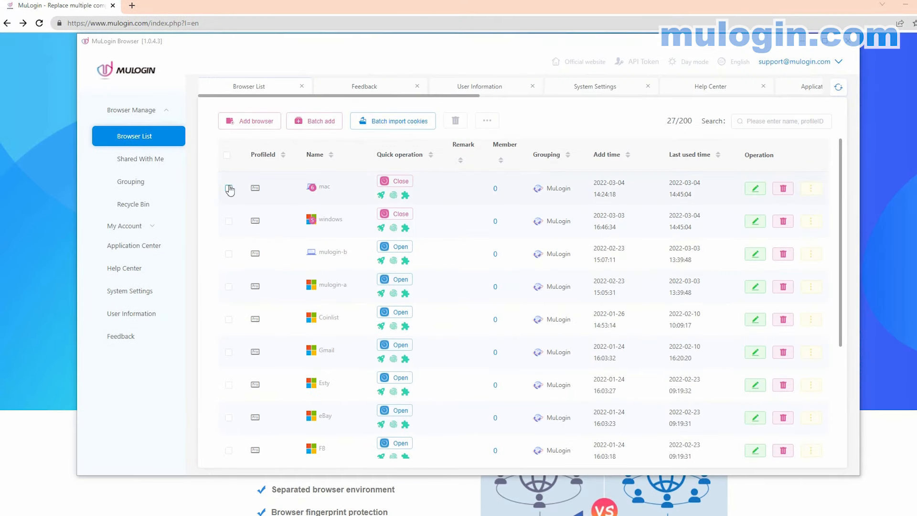
- Export the cookies of the mac and windows profiles to MuLogincookie.xlsx on the Desktop
left_click(232, 175)
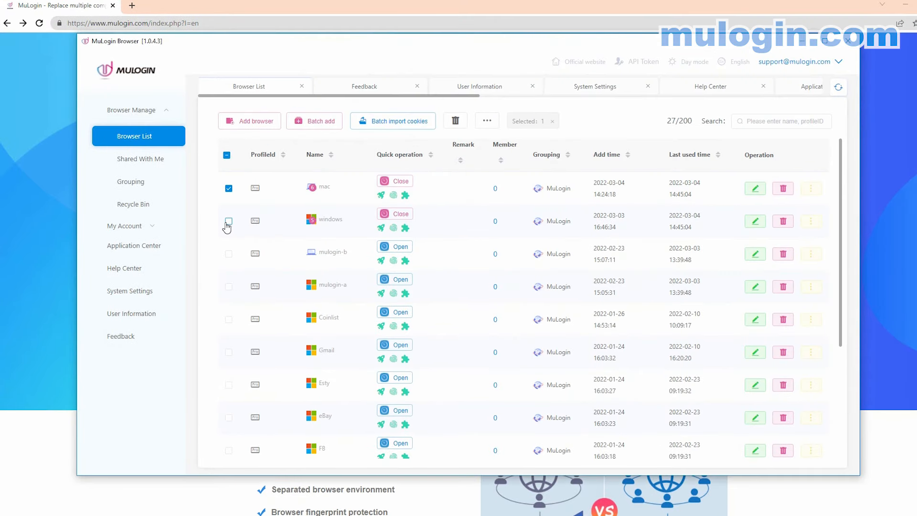
left_click(487, 121)
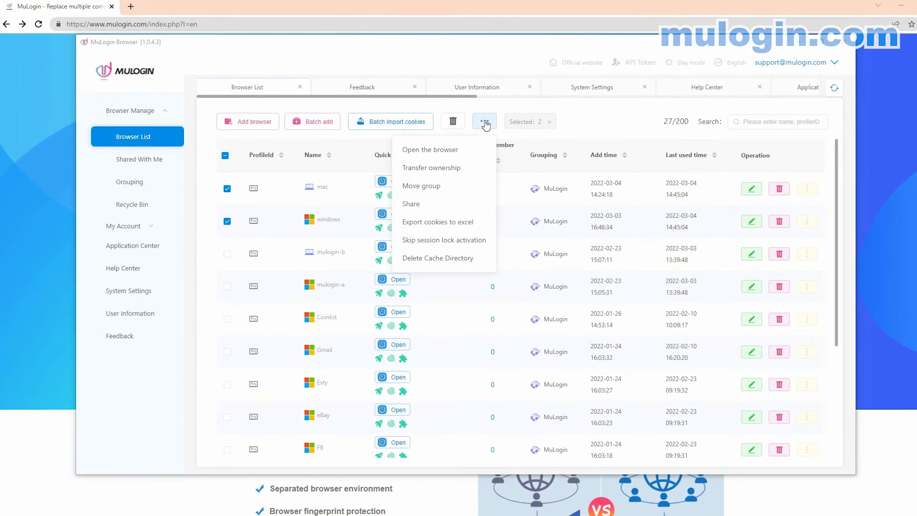
left_click(439, 221)
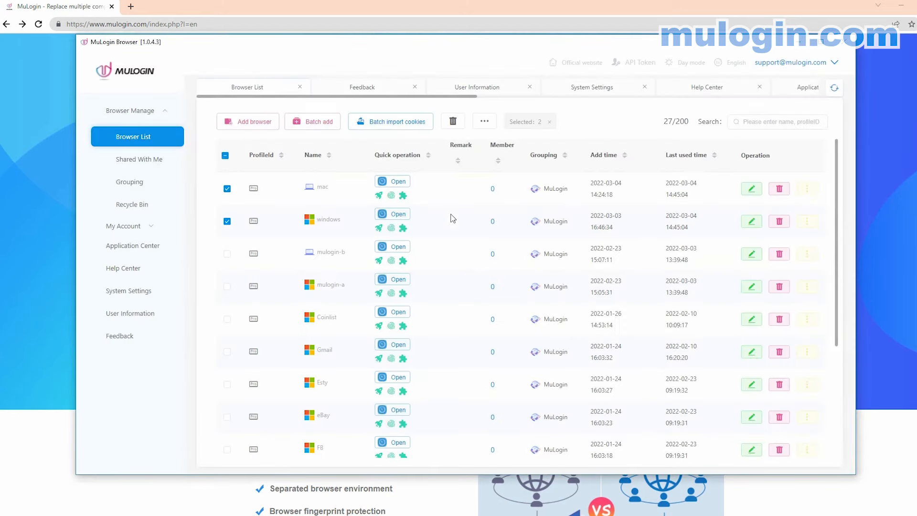
left_click(472, 304)
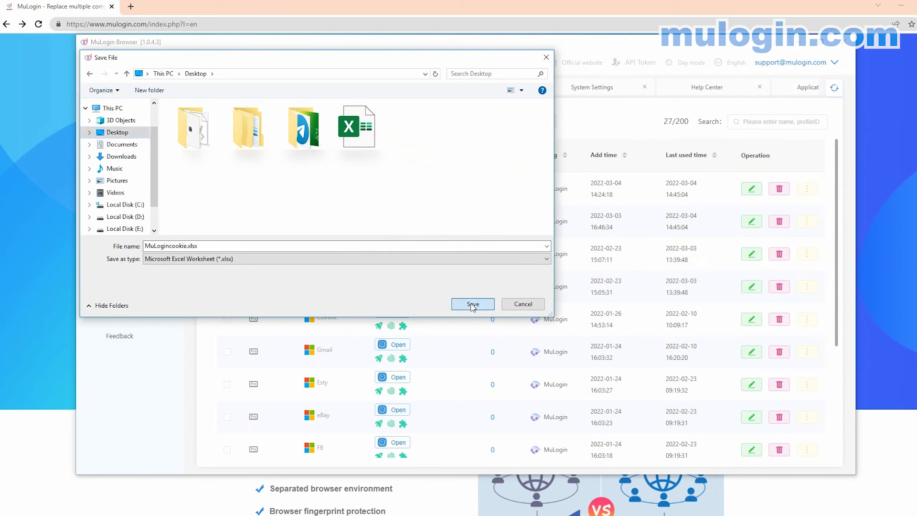
- Open the exported MuLogincookie.xlsx in Excel, widen its window and inspect the proxy and cookie columns
mouse_move(254, 191)
mouse_move(253, 220)
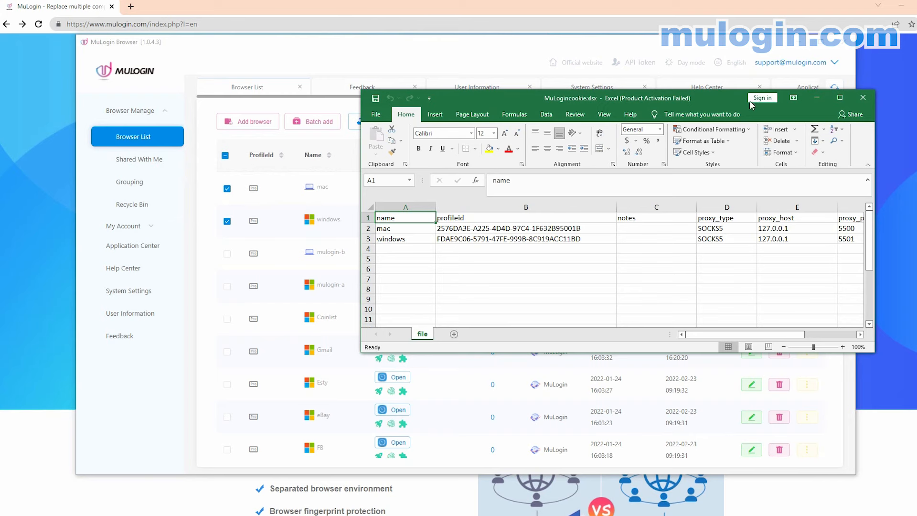
left_click_drag(706, 104, 552, 130)
left_click_drag(607, 361, 657, 361)
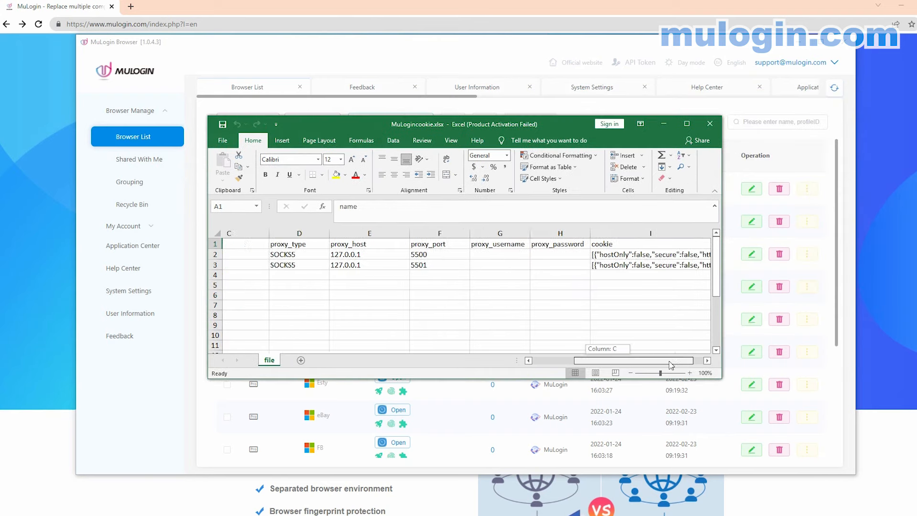
left_click_drag(722, 309, 887, 300)
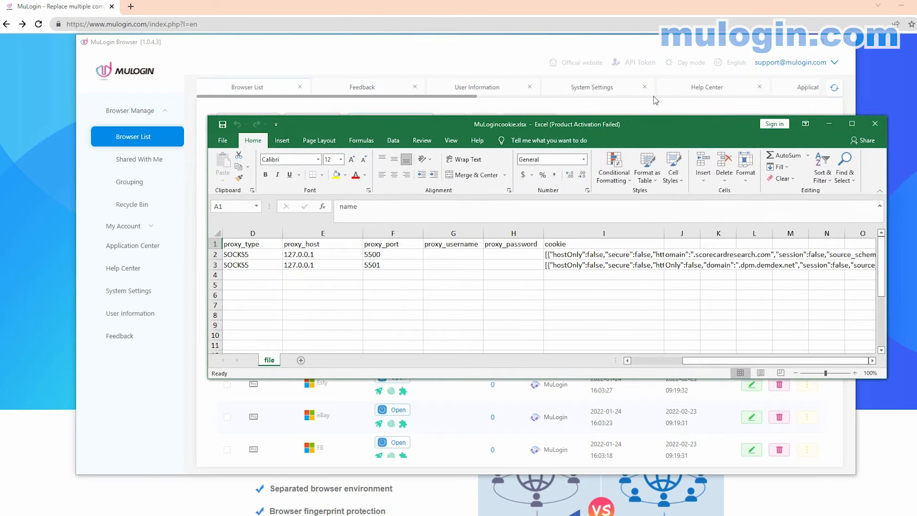
left_click_drag(645, 124, 555, 116)
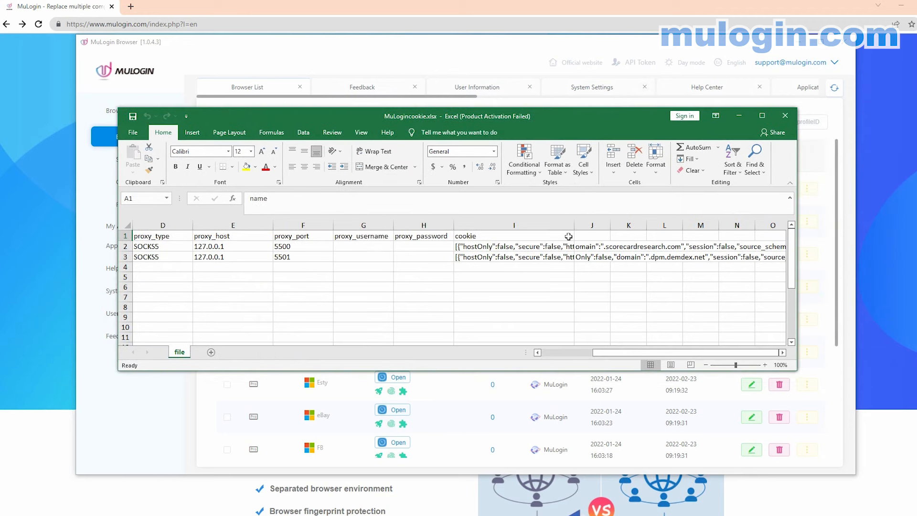
- Clear the exported cookie data of both profiles from cells I2, I3, J2 and J3
left_click(461, 249)
key("BackSpace")
left_click(466, 258)
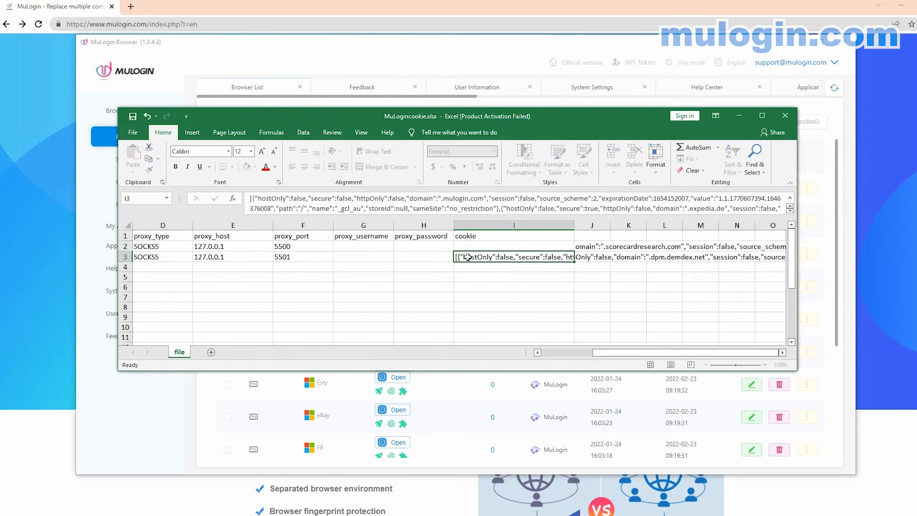
key("BackSpace")
left_click(481, 289)
left_click(589, 248)
key("BackSpace")
left_click(586, 259)
key("BackSpace")
left_click(582, 285)
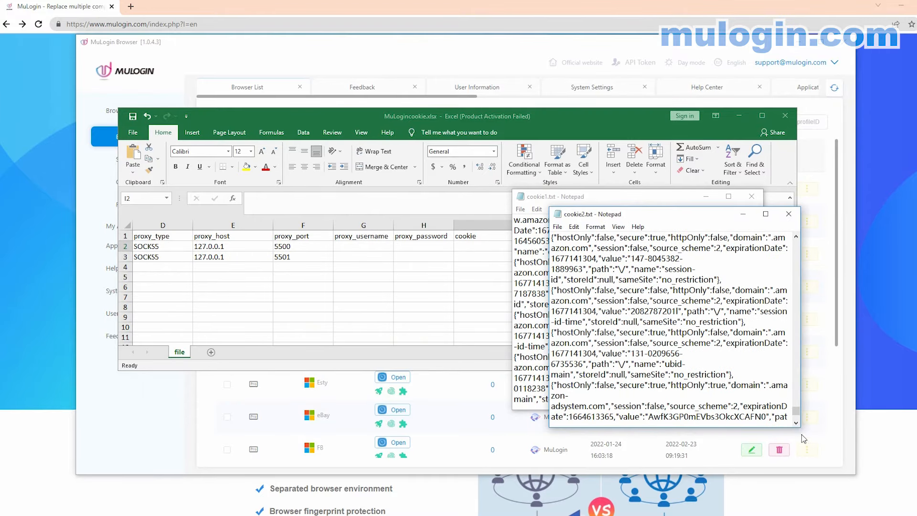
- Copy the entire contents of cookie2.txt into the mac profile's cookie cell I2
scroll(783, 400, "up", 5)
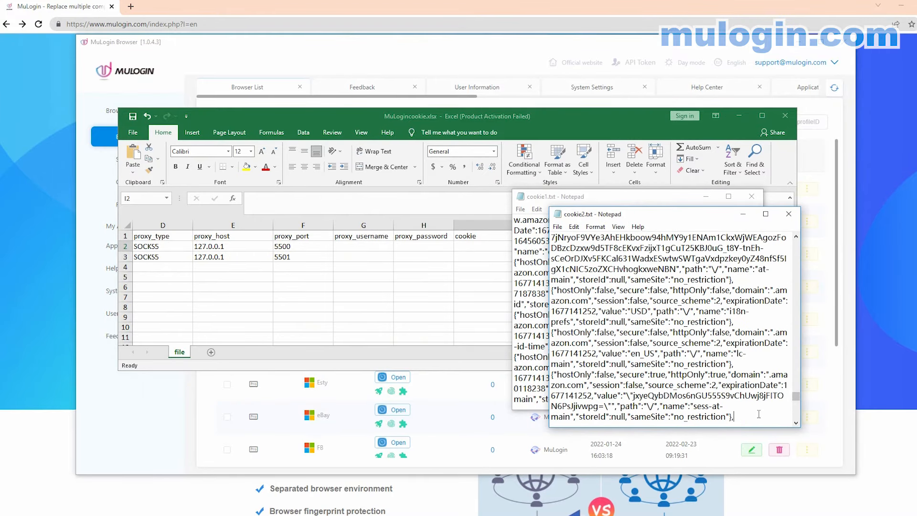
key("ctrl+a")
right_click(688, 343)
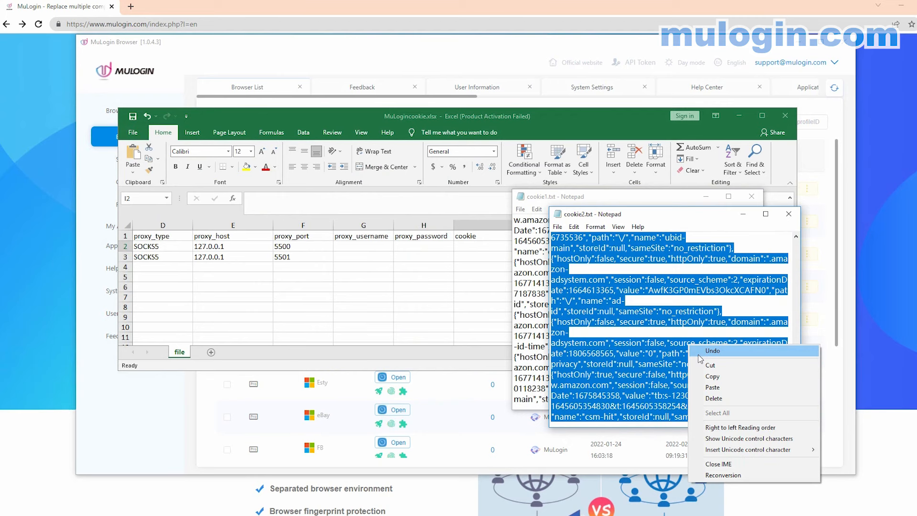
left_click(712, 377)
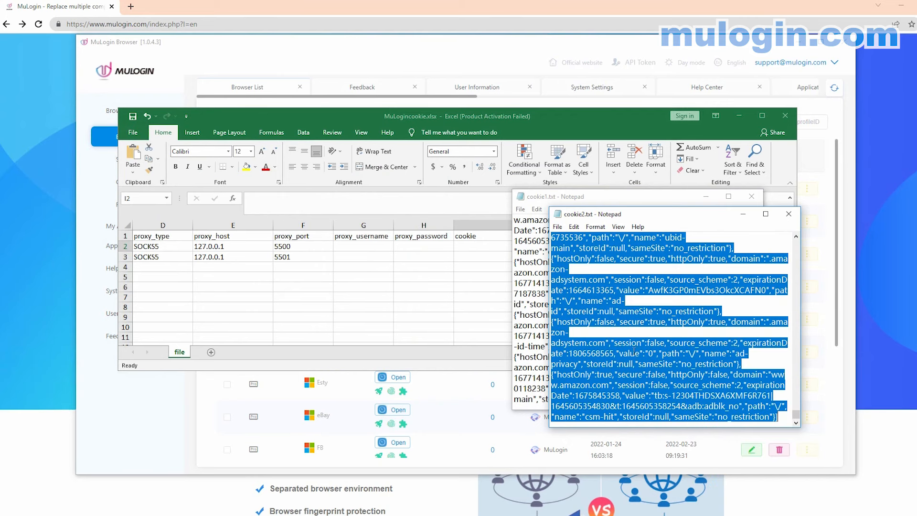
left_click(443, 290)
left_click(476, 246)
key("ctrl+v")
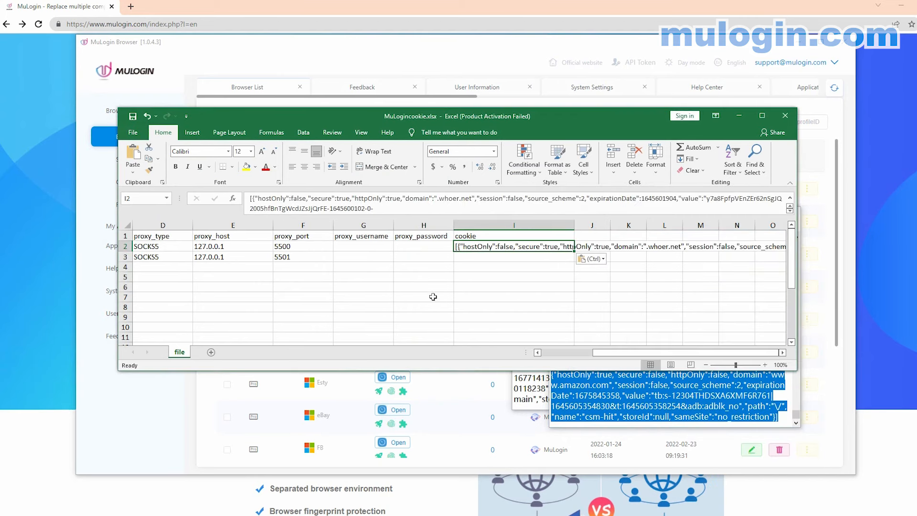
- Copy the entire contents of cookie1.txt into the windows profile's cookie cell I3 and save the workbook
left_click(539, 389)
key("ctrl+a")
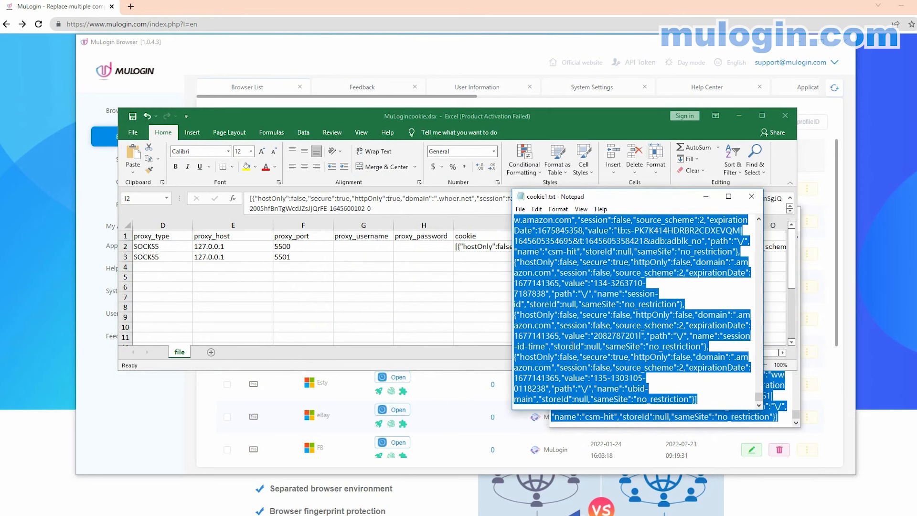
right_click(573, 349)
left_click(597, 377)
left_click(468, 267)
left_click(467, 257)
key("ctrl+v")
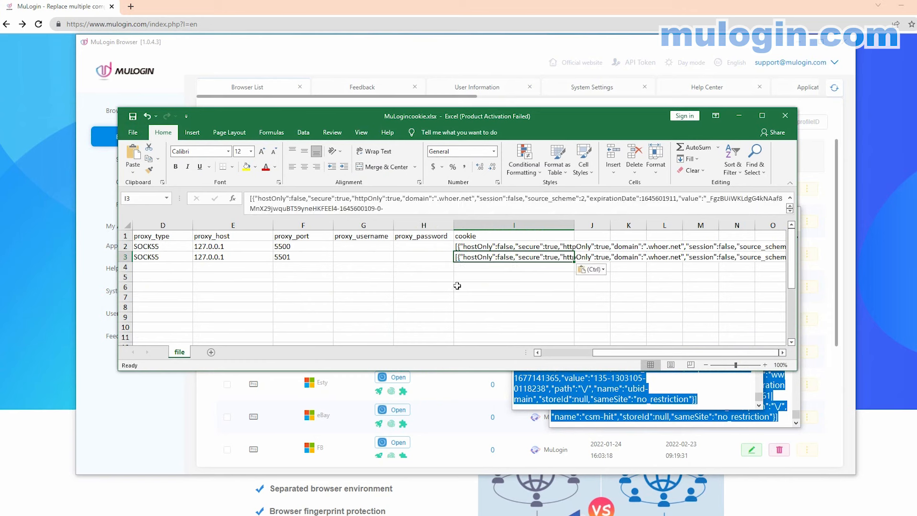
left_click(133, 116)
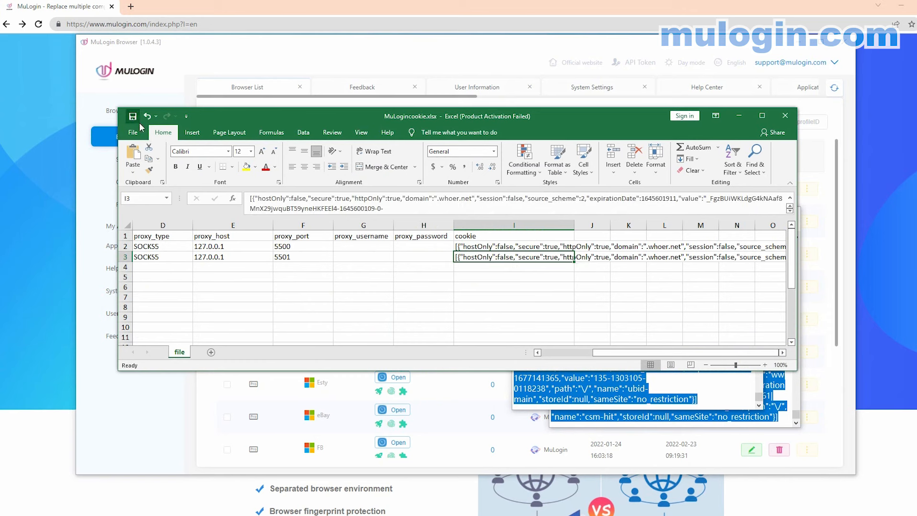
- Close the workbook and batch import MuLogincookie.xlsx from the Desktop into MuLogin, importing only cookies without overwriting the proxy settings
left_click(785, 116)
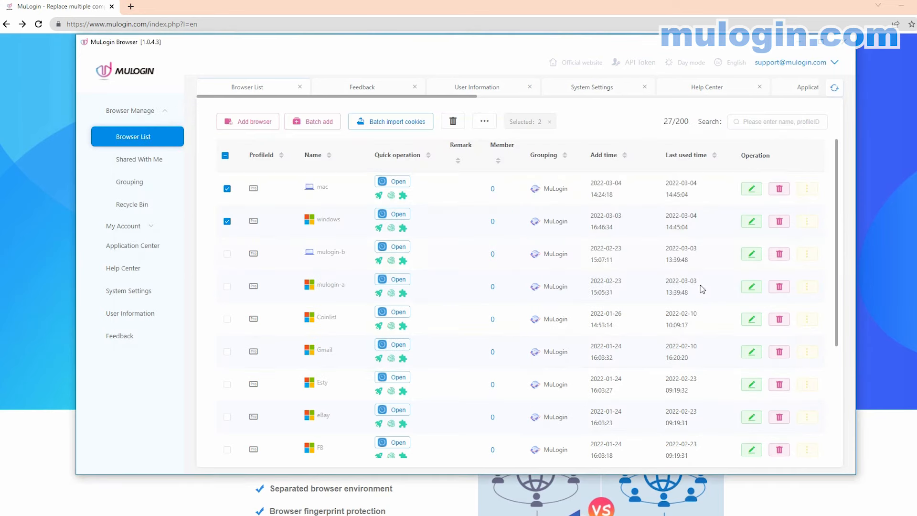
left_click(388, 125)
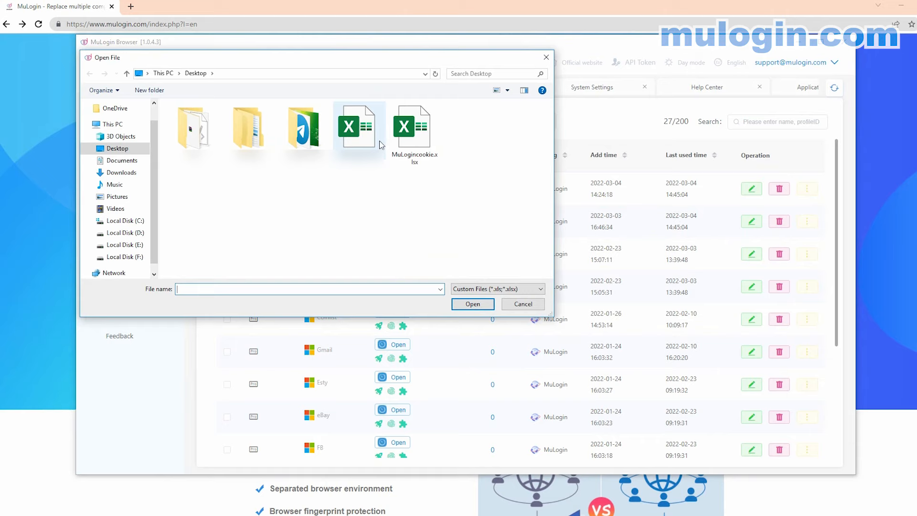
left_click(416, 139)
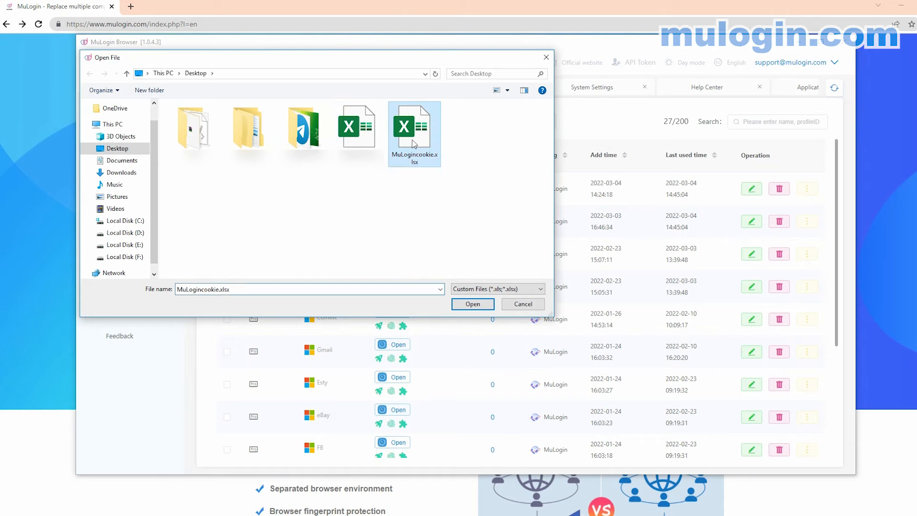
left_click(472, 304)
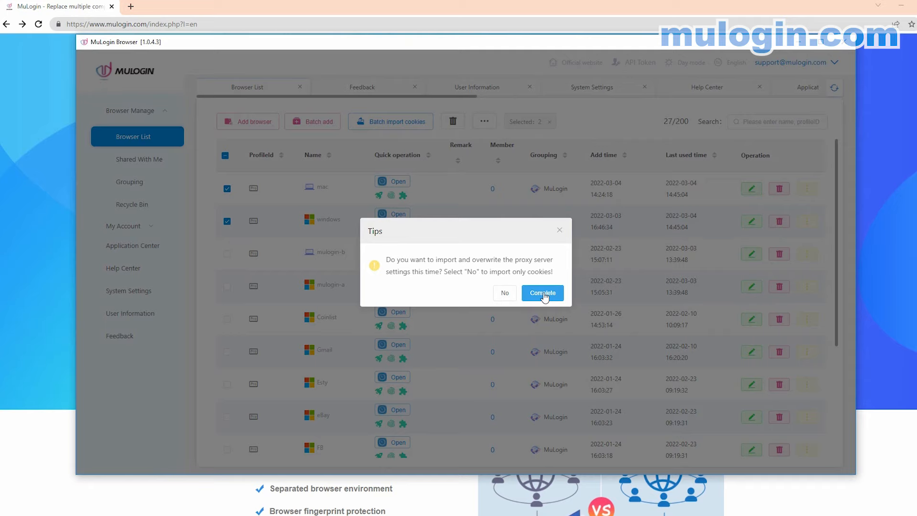
left_click(505, 294)
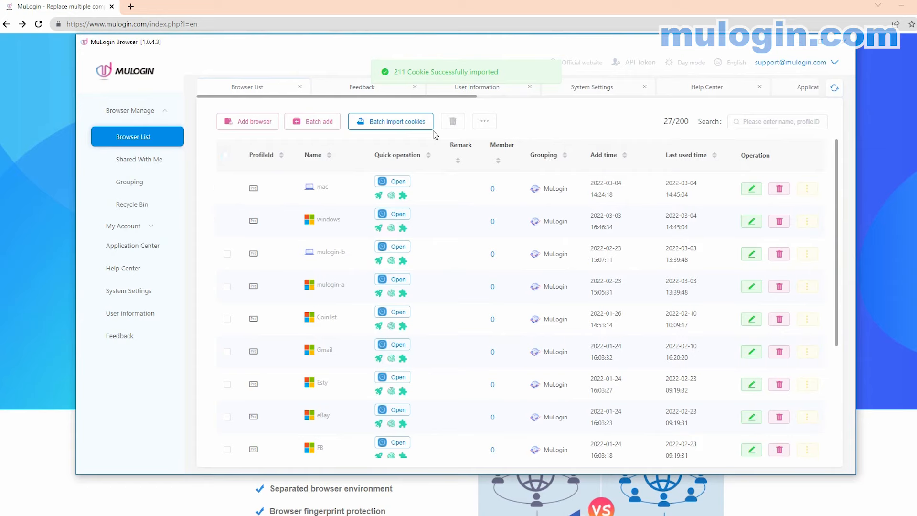
- Select and open the mac and windows profiles together, and load amazon.com in both browser windows
left_click(226, 188)
left_click(228, 223)
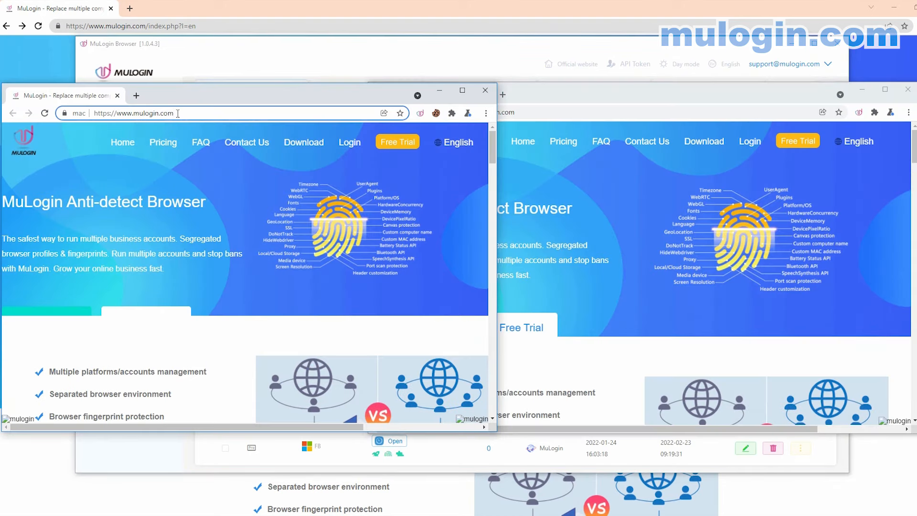
key("ctrl+a")
type("amazon.com")
key("Return")
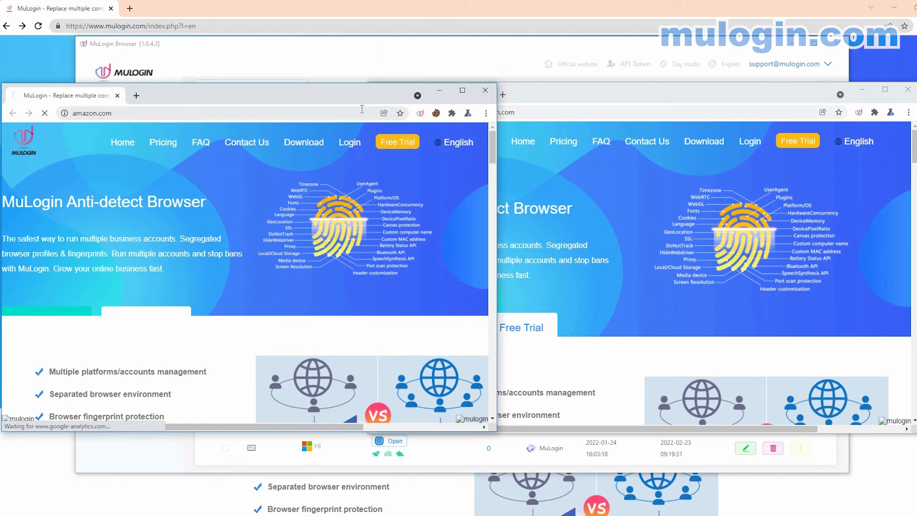
left_click(499, 112)
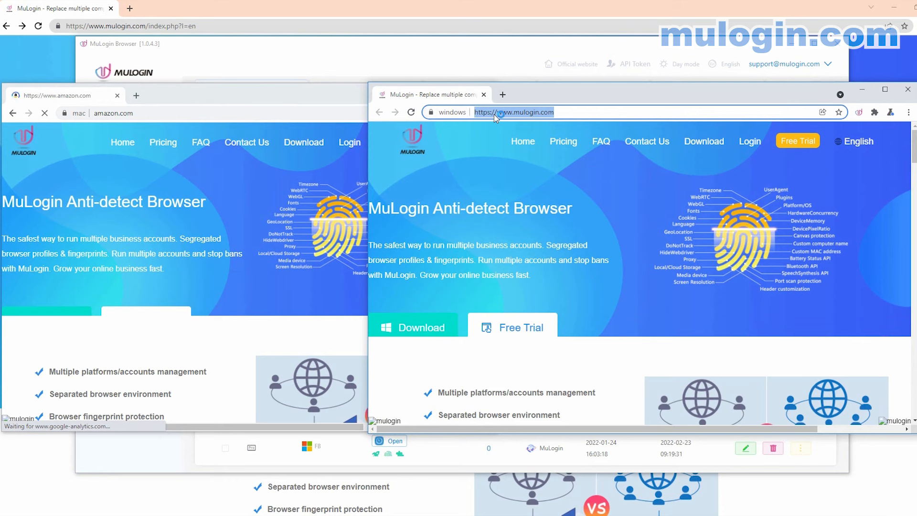
key("ctrl+v")
key("Return")
- Open Amazon's Your Account page in the mac profile window and in the windows profile window to check the imported logins
left_click(359, 132)
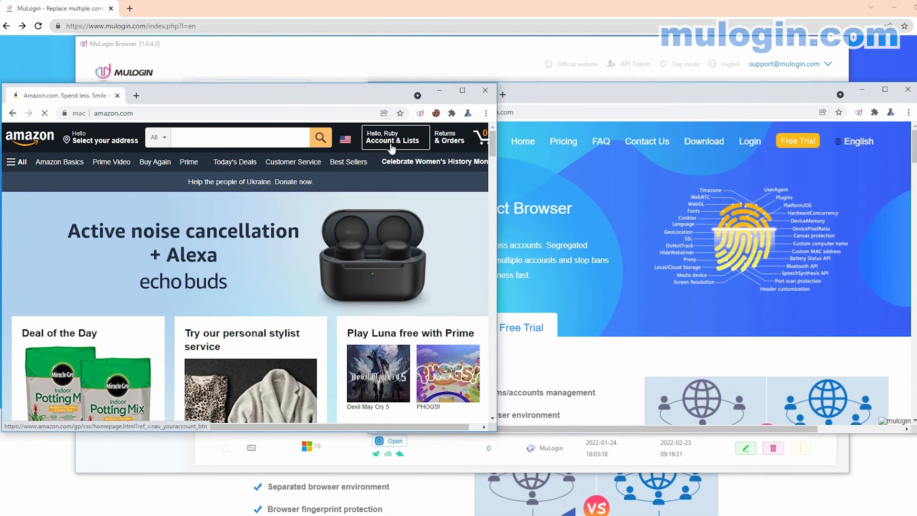
left_click(388, 141)
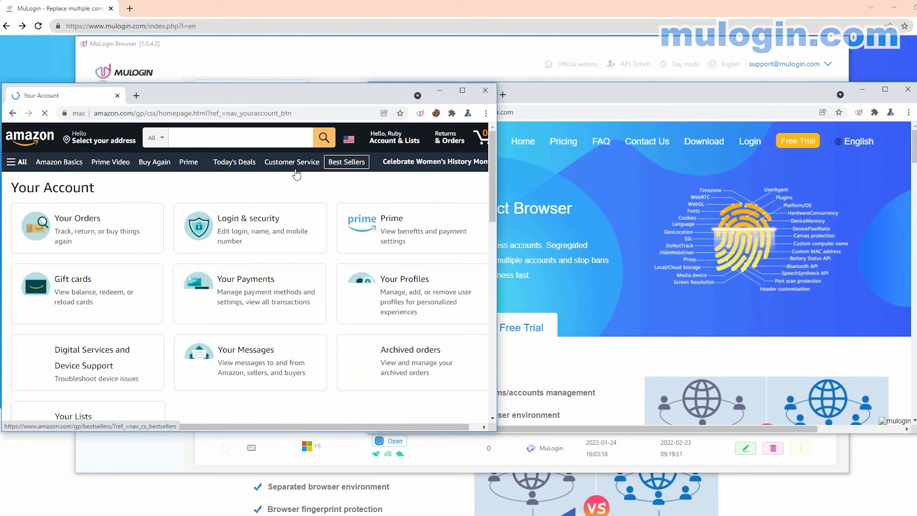
left_click(752, 121)
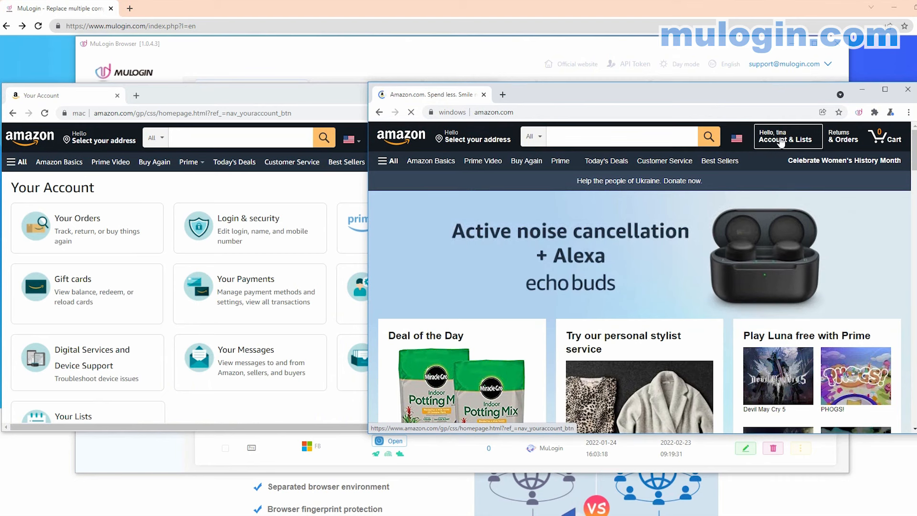
left_click(797, 139)
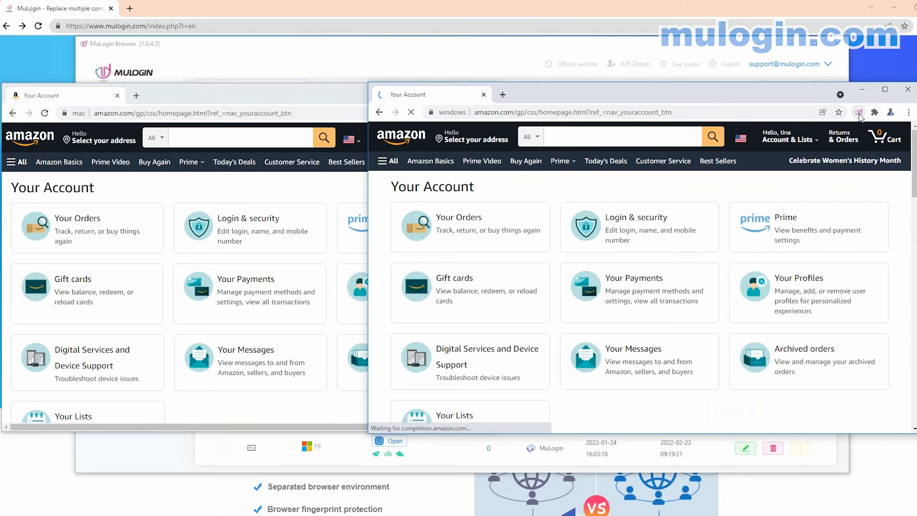
- Close the windows profile and the mac profile, saving the open tabs of each
left_click(859, 115)
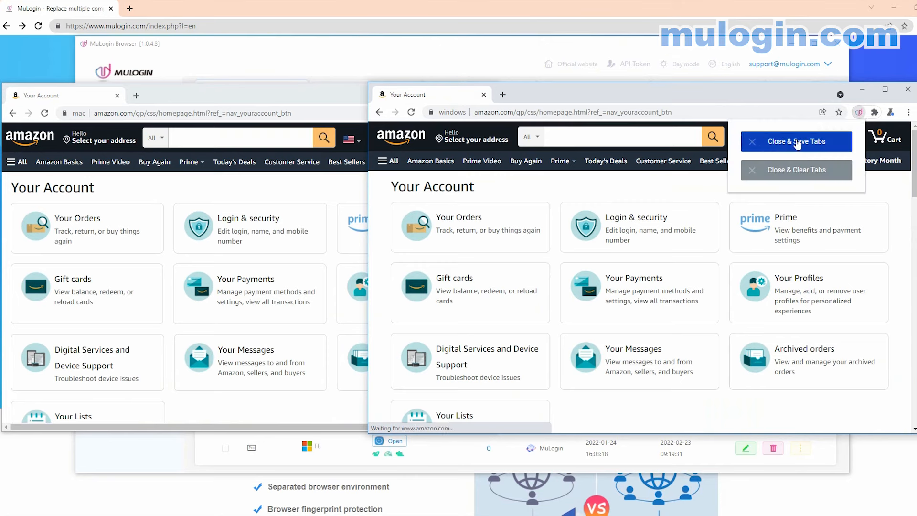
left_click(797, 142)
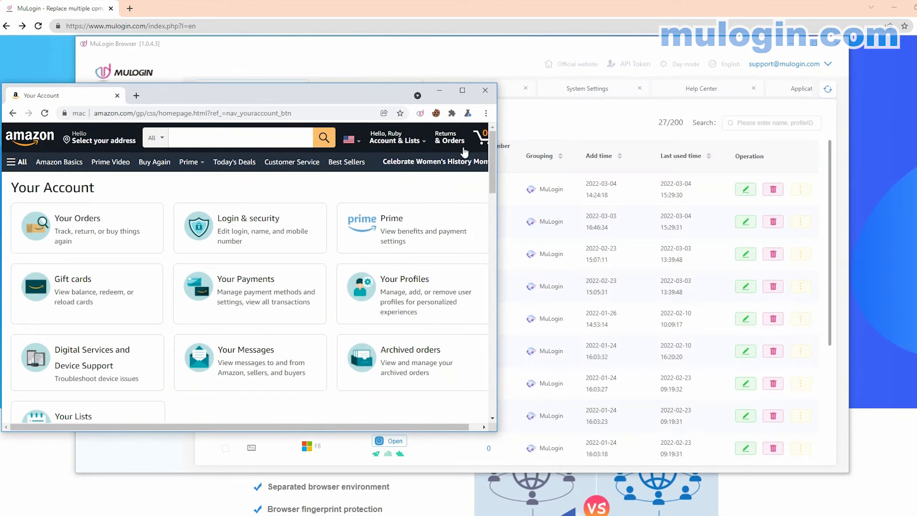
left_click(420, 113)
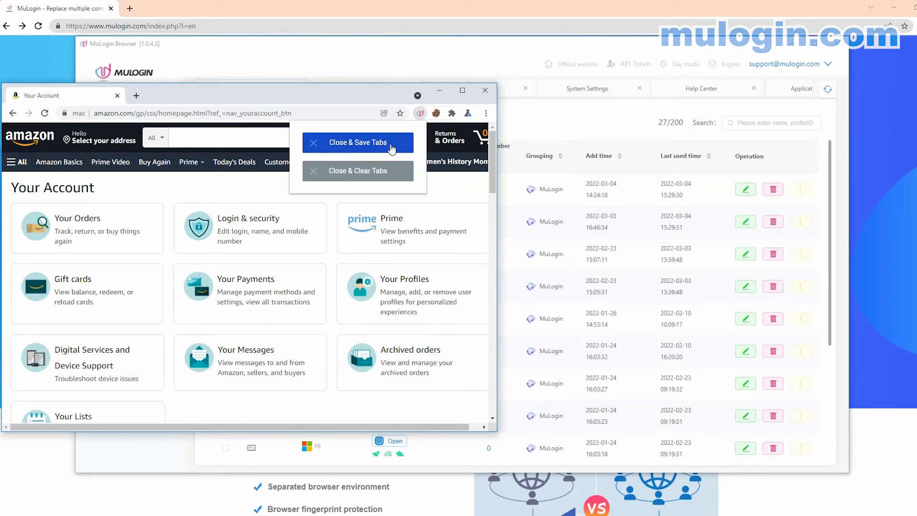
left_click(349, 142)
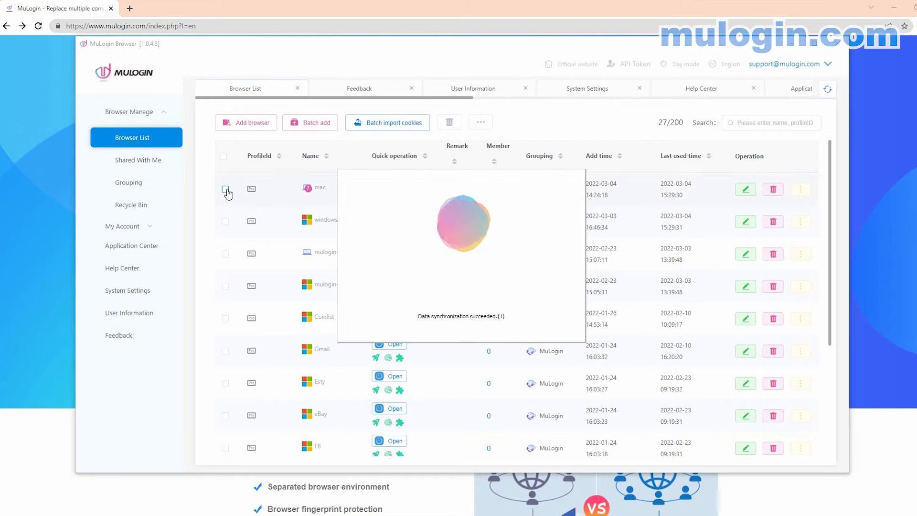
- Reopen the mac and windows profiles together and check the Amazon login in both before returning to the MuLogin website
left_click(225, 223)
left_click(225, 189)
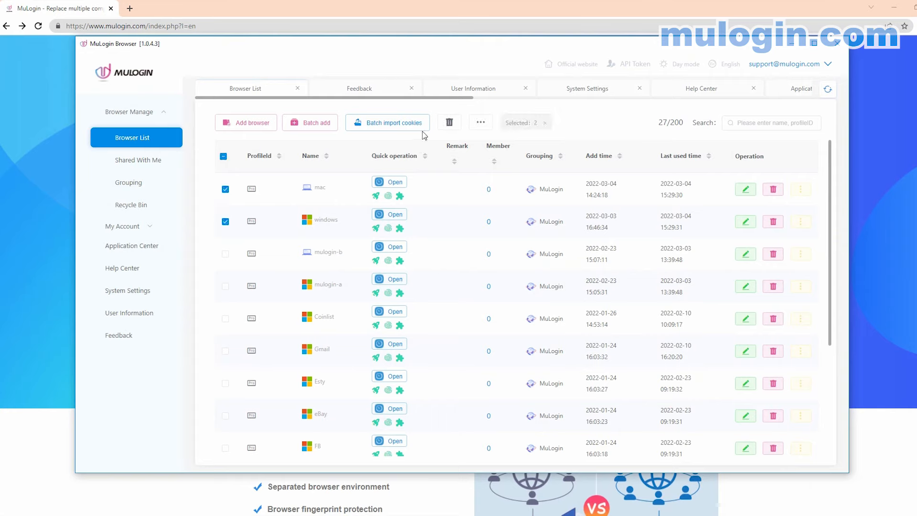
left_click(479, 122)
left_click(474, 153)
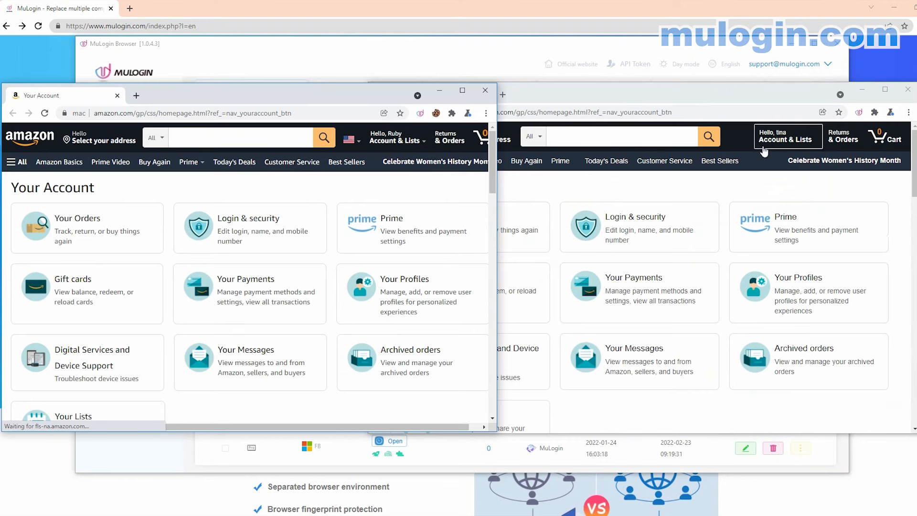
left_click(619, 98)
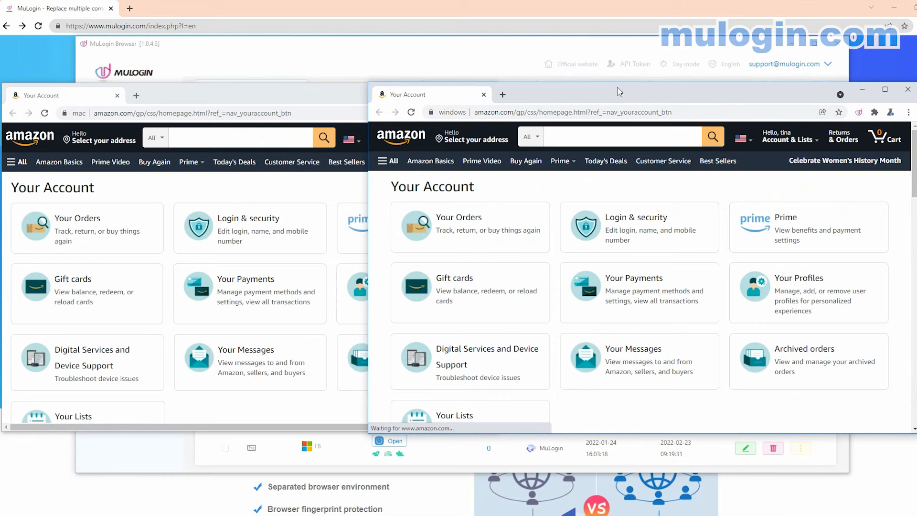
left_click(600, 10)
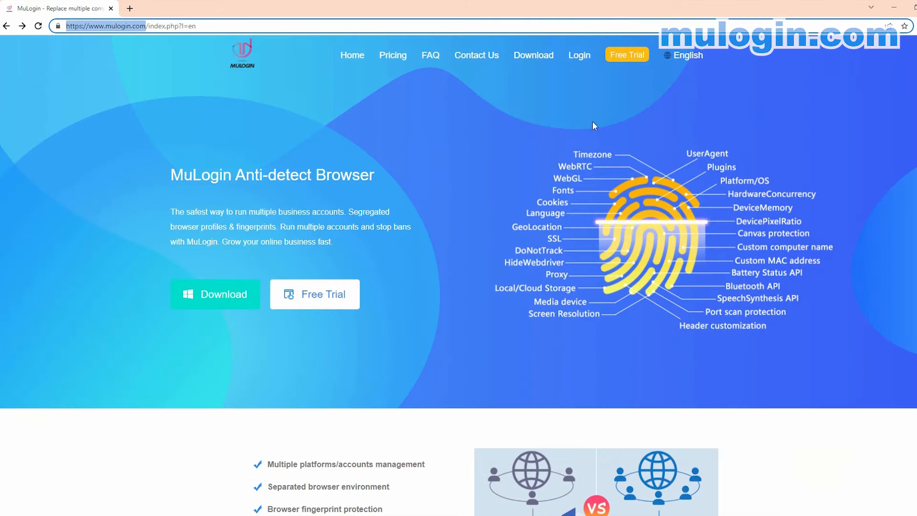